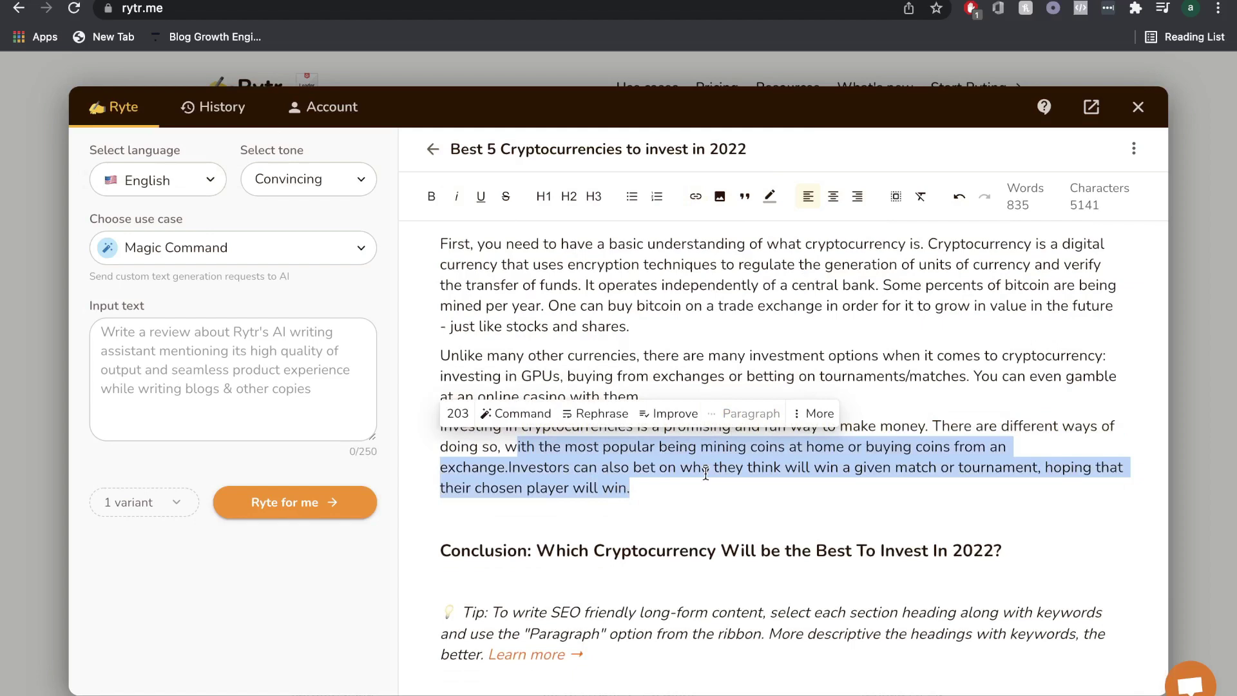
# - Generate another paragraph from the closing sentences of the "The world of cryptocurrency" paragraph, above the conclusion heading
pyautogui.scroll(-1, 704, 472)
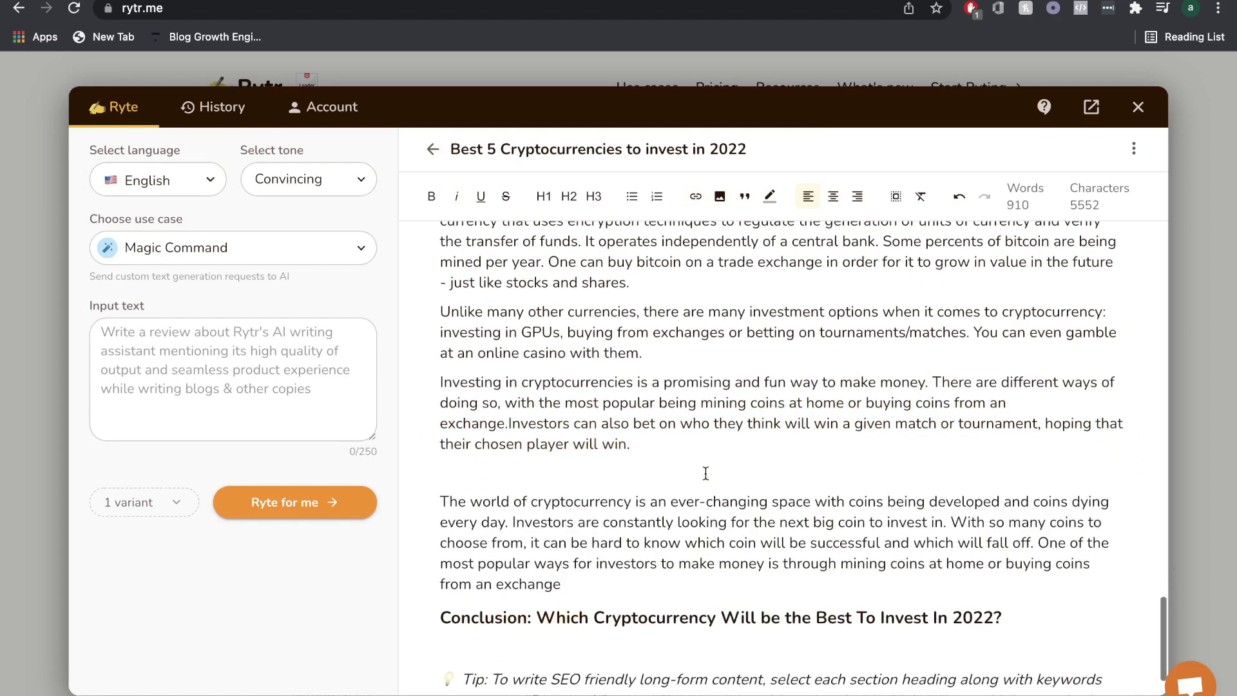
pyautogui.moveTo(526, 541); pyautogui.dragTo(628, 596)
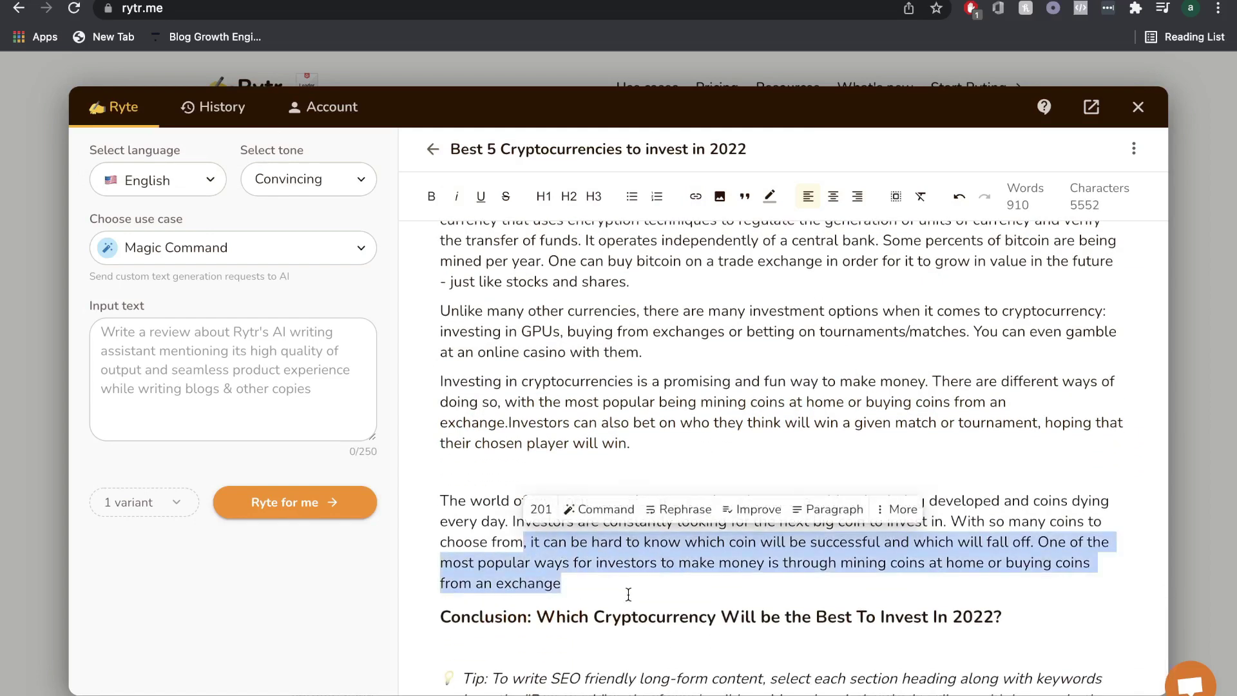
pyautogui.scroll(-1, 707, 348)
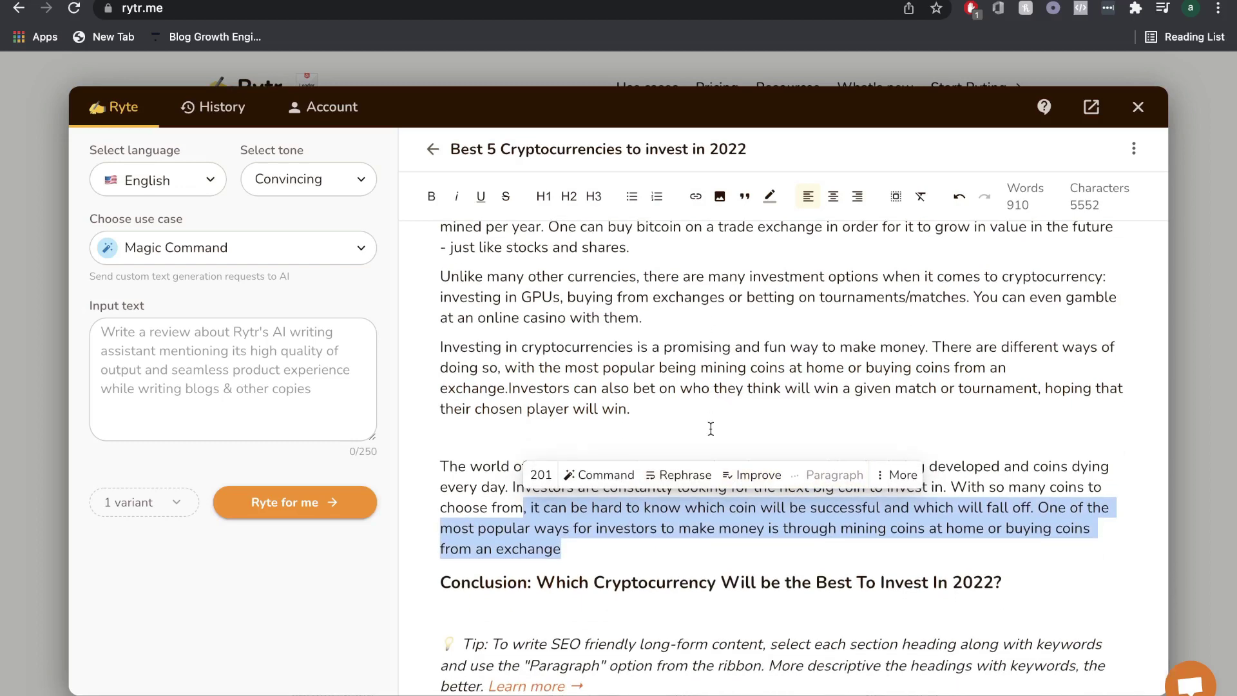
pyautogui.scroll(-1, 710, 428)
# - Choose the Blog Section Writing use case and generate paragraph text under the "Why are cryptocurrencies important?" heading
pyautogui.click(336, 258)
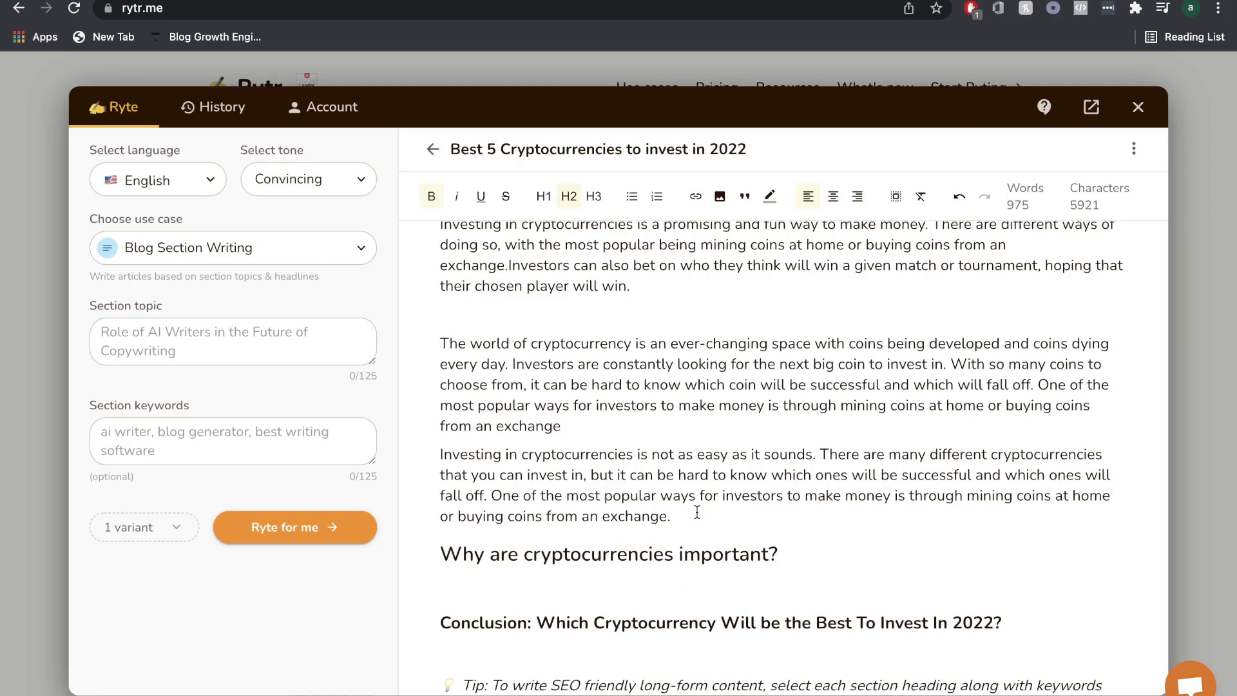
pyautogui.tripleClick(665, 556)
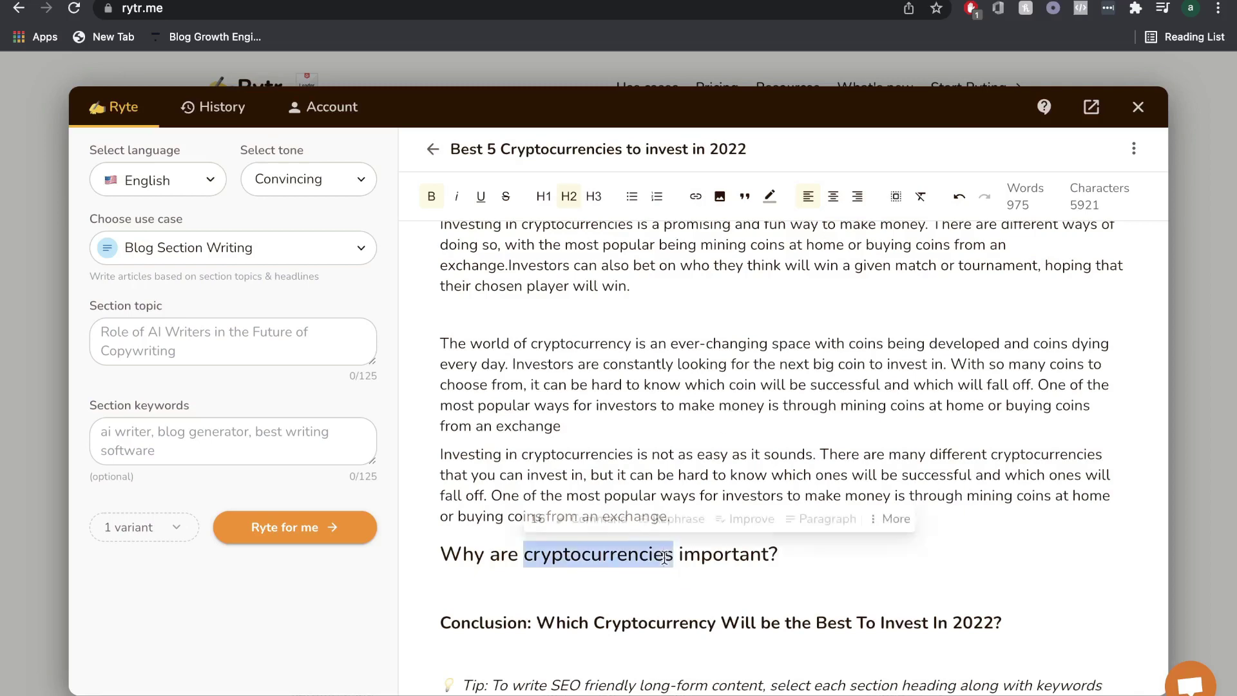
pyautogui.click(741, 518)
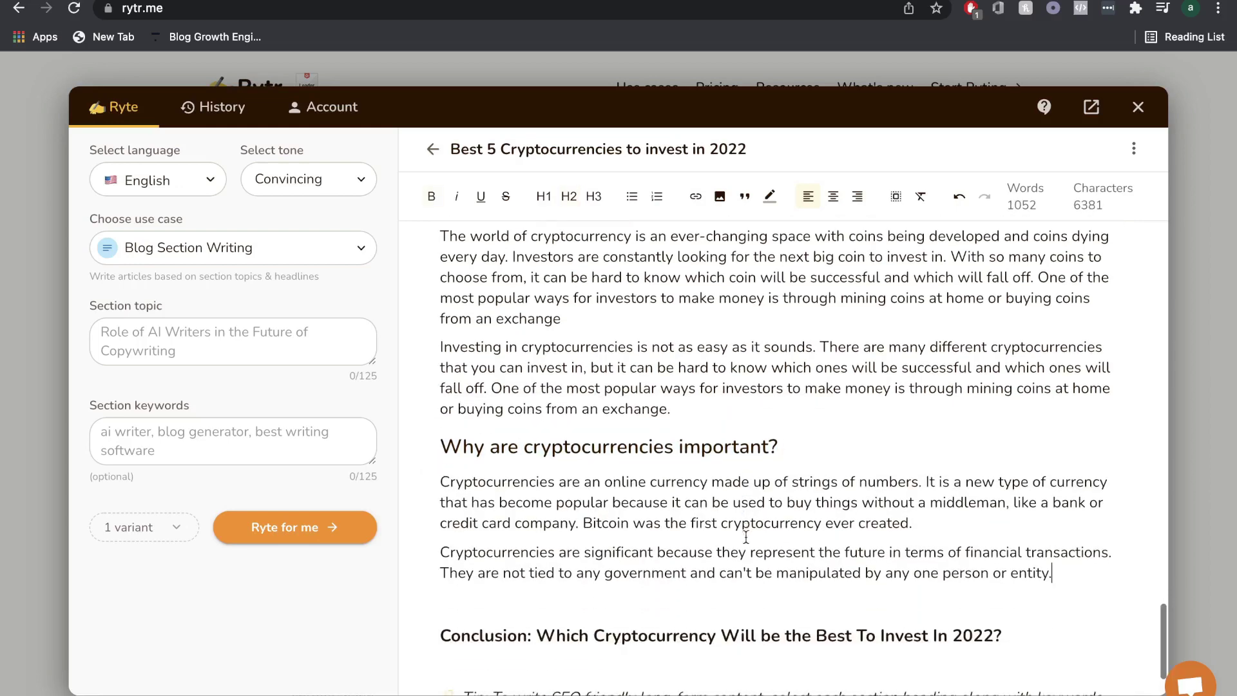
pyautogui.click(747, 519)
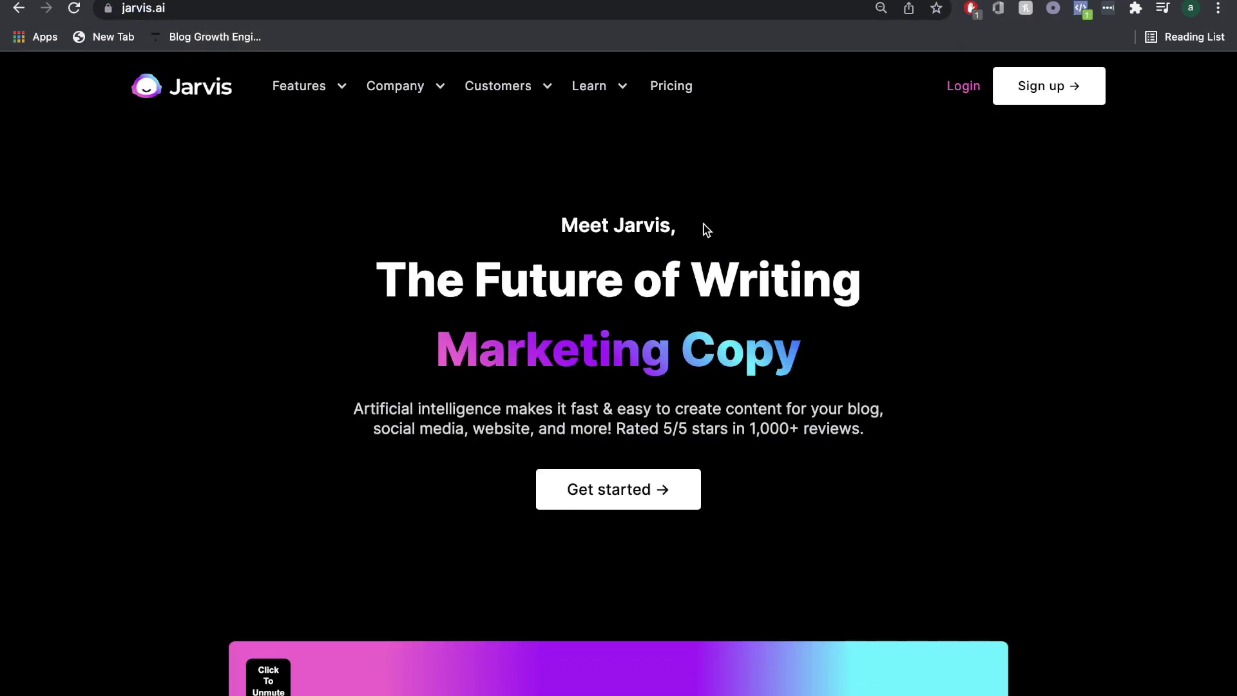
# - Look through the Jarvis homepage, from the headline to the supported platforms section
pyautogui.scroll(-1, 703, 224)
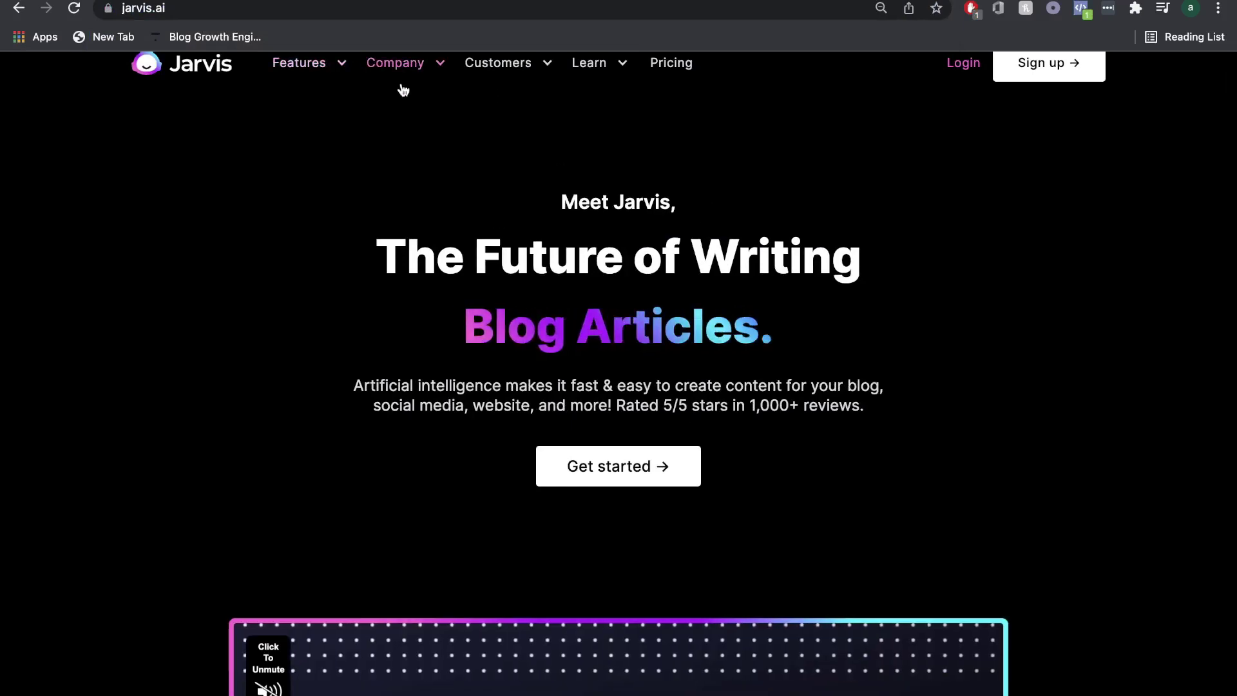
pyautogui.scroll(-5, 437, 137)
pyautogui.scroll(-20, 437, 138)
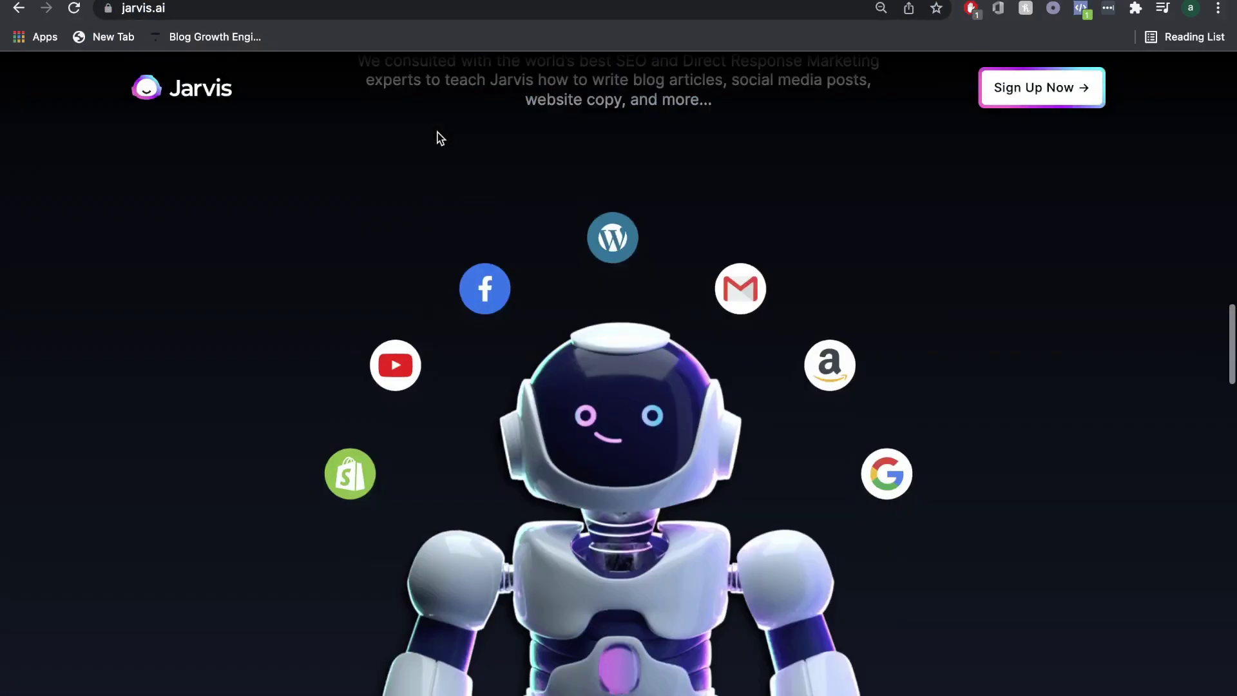
pyautogui.scroll(-3, 437, 137)
pyautogui.scroll(20, 436, 136)
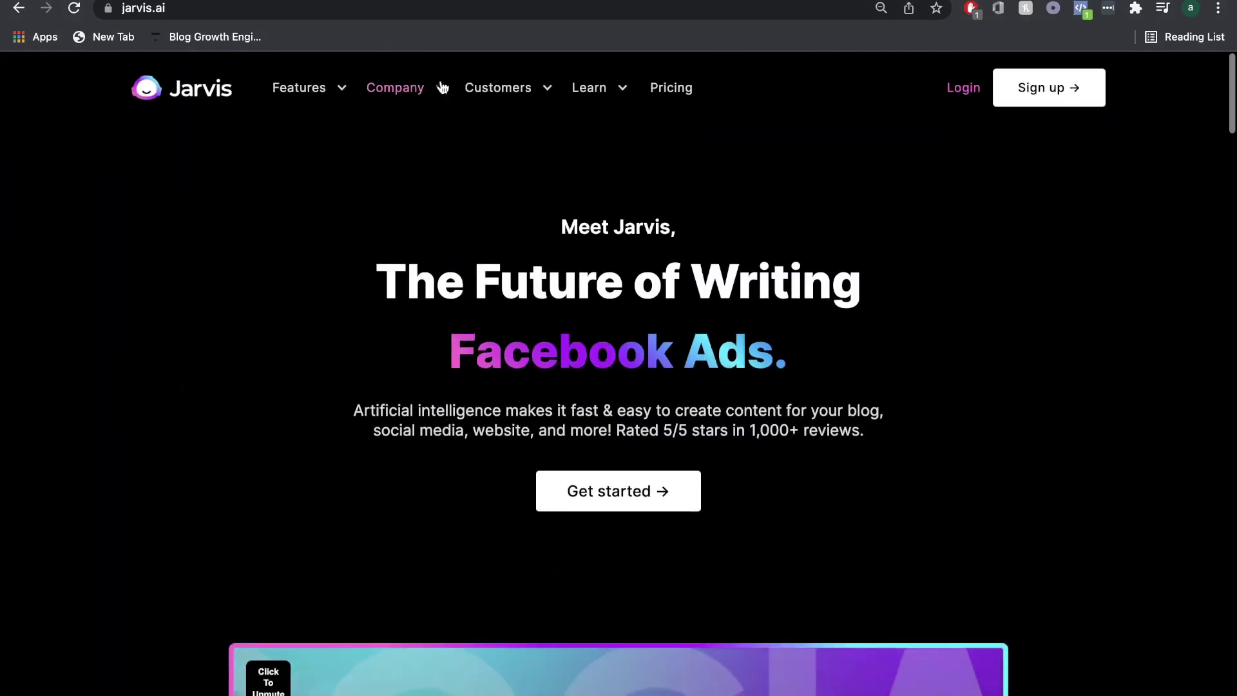
# - Open the Jarvis About page and review the team profiles and the company background
pyautogui.click(668, 247)
pyautogui.scroll(-5, 667, 247)
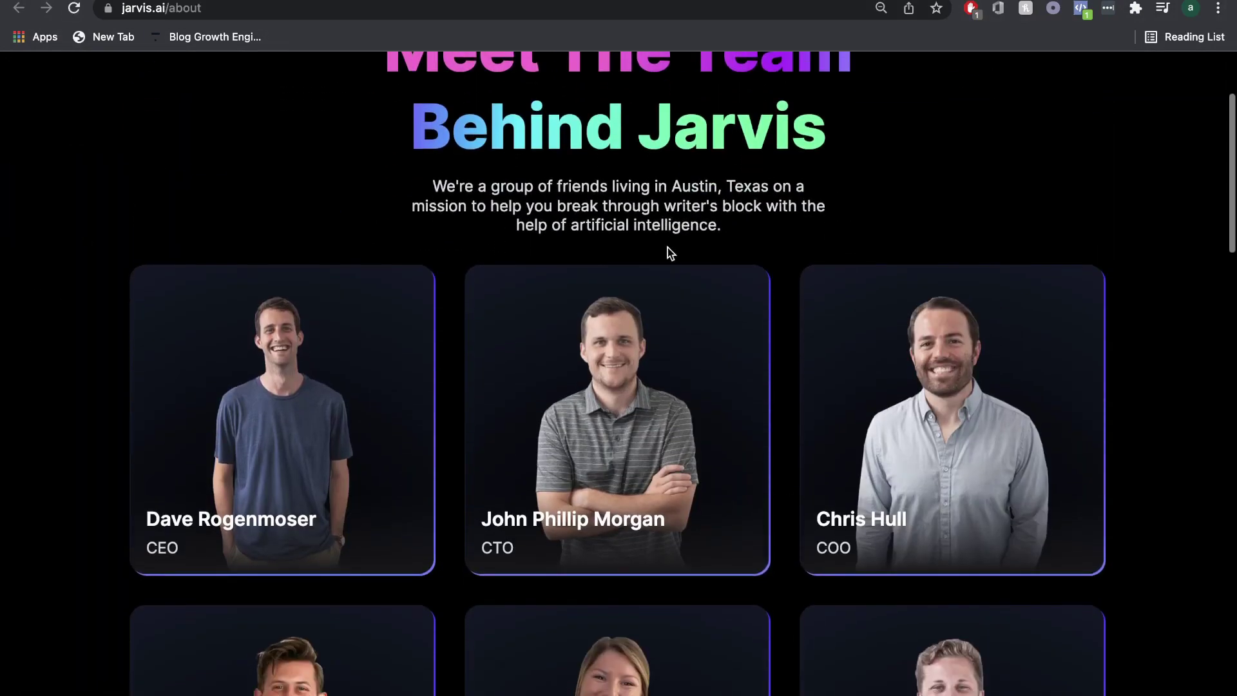
pyautogui.scroll(-5, 668, 247)
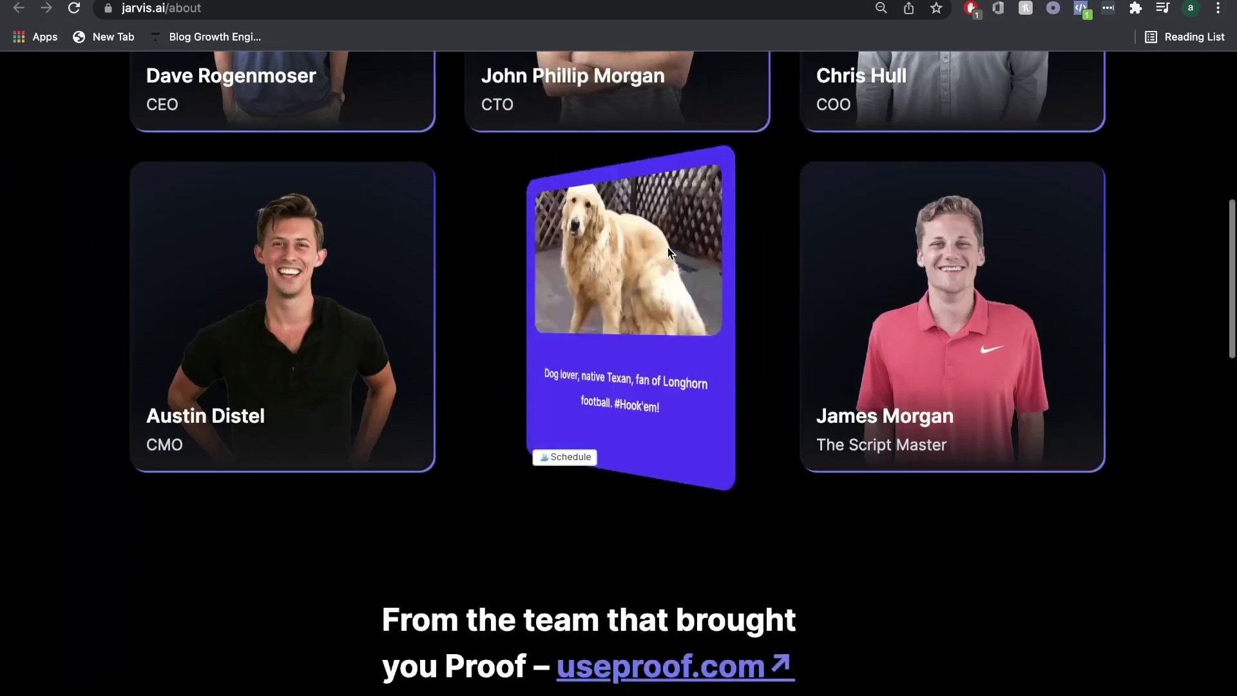
pyautogui.scroll(-3, 667, 247)
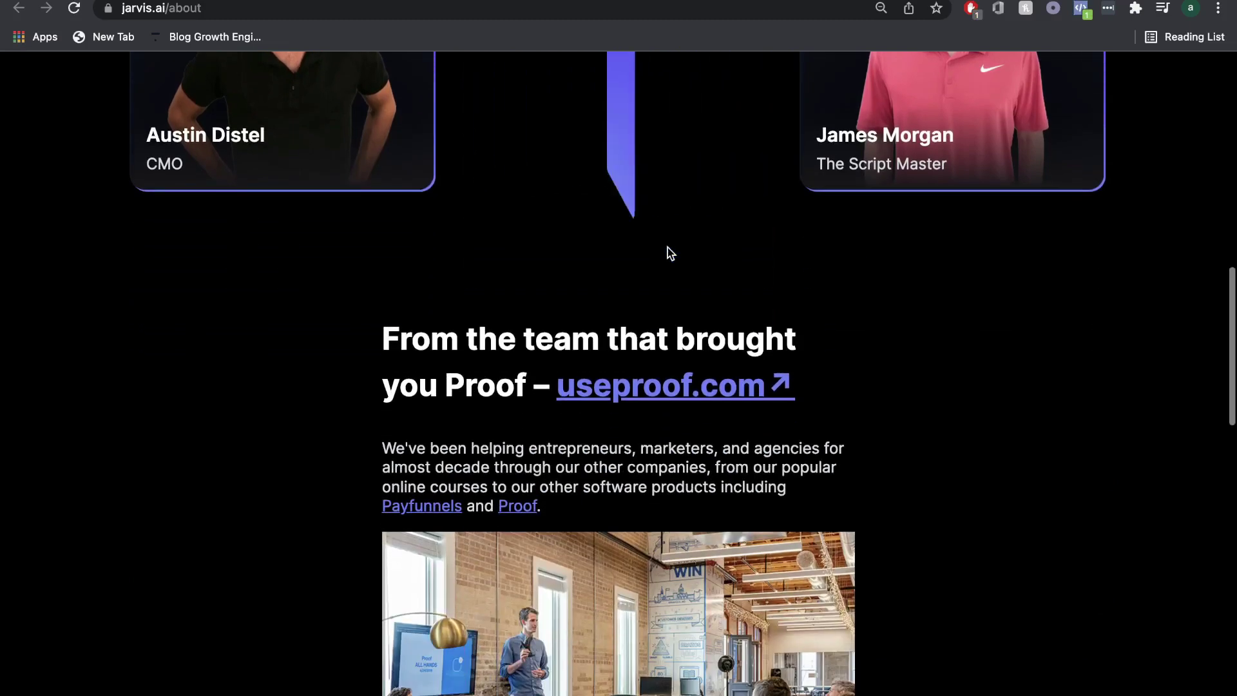
pyautogui.scroll(-3, 667, 248)
pyautogui.scroll(-1, 667, 247)
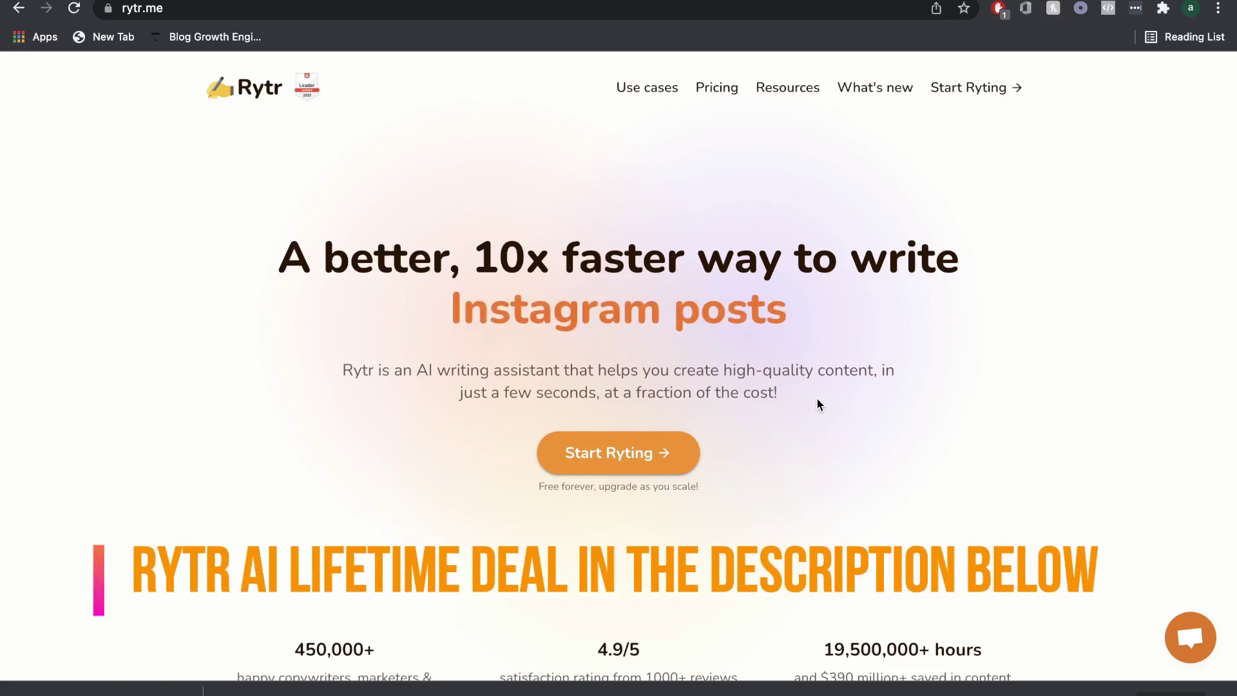
# - Look over the Rytr homepage, including the section on how its writing process works
pyautogui.scroll(-15, 817, 403)
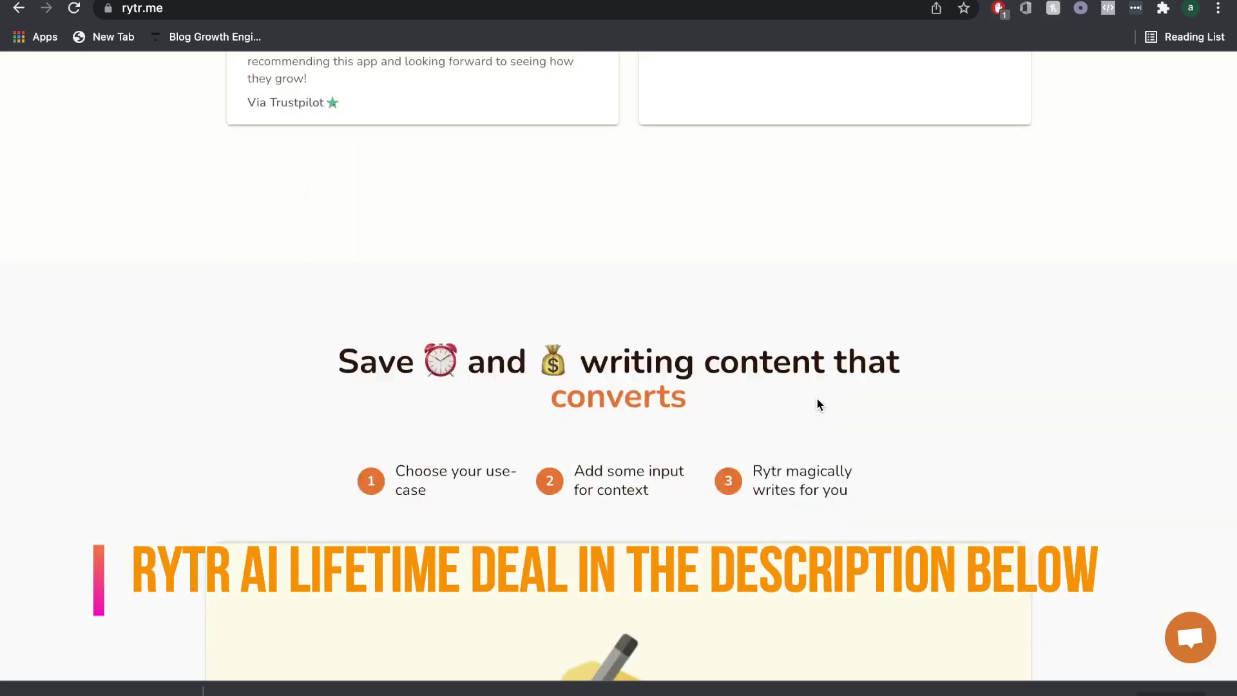
pyautogui.scroll(15, 817, 403)
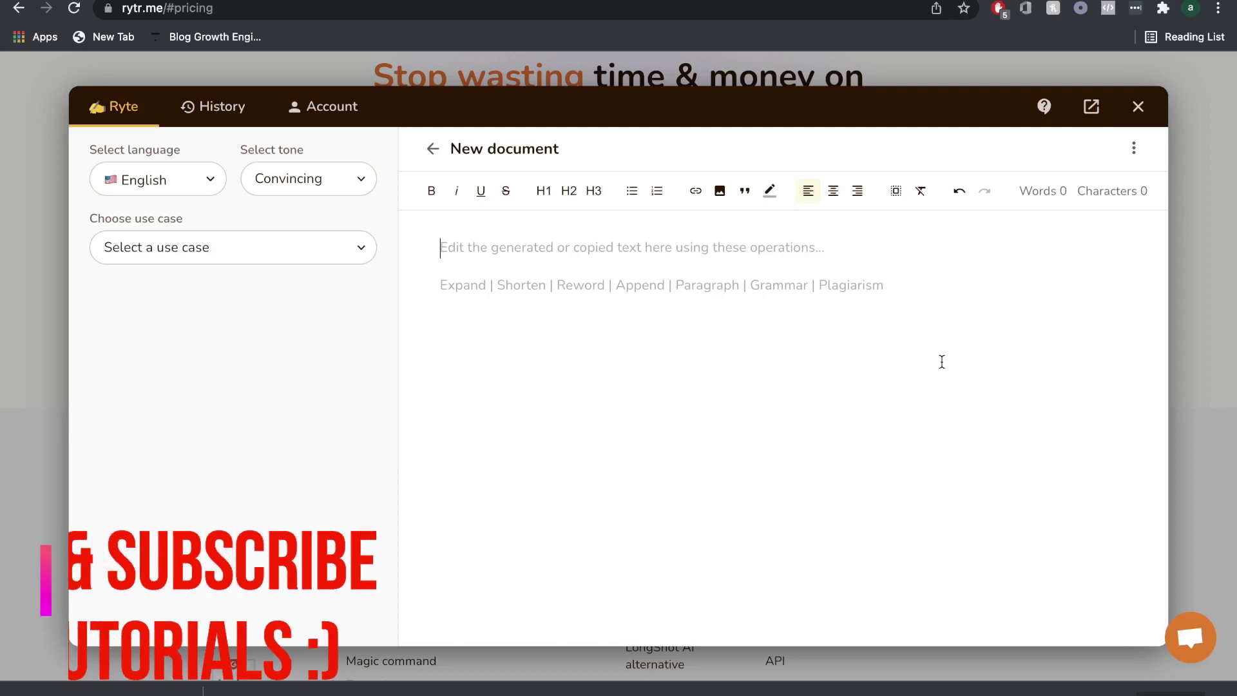
# - Browse Rytr's available use cases for the new document
pyautogui.click(491, 318)
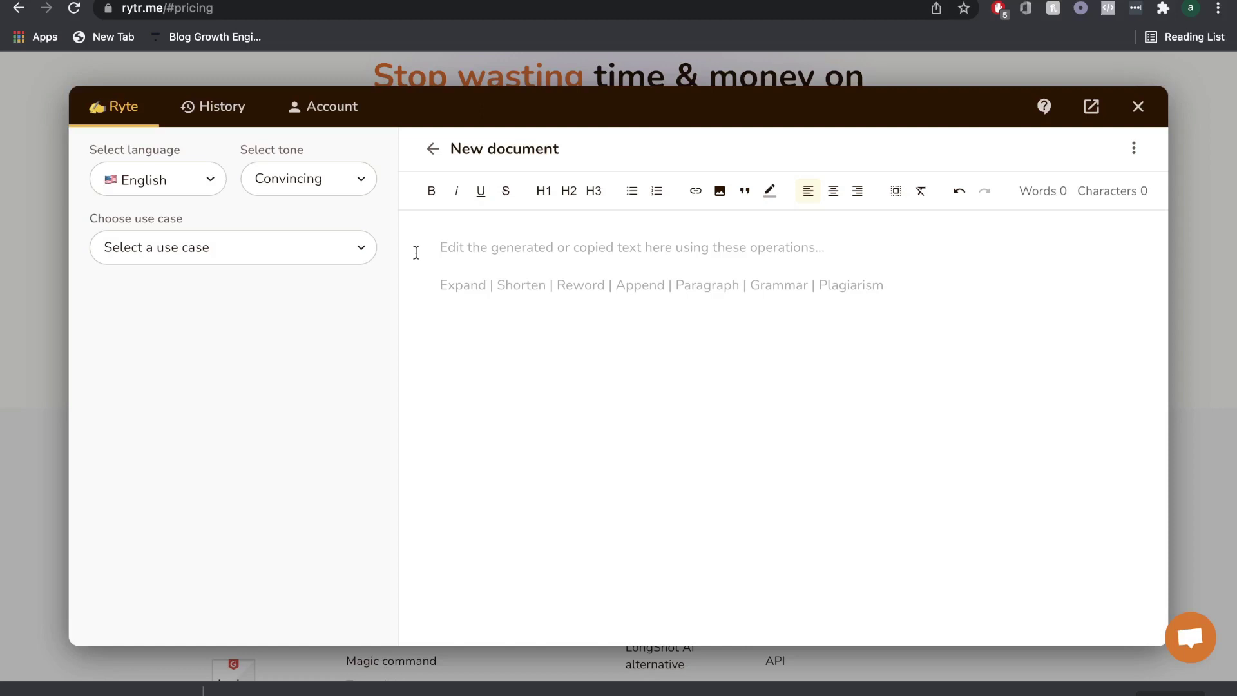
pyautogui.click(197, 237)
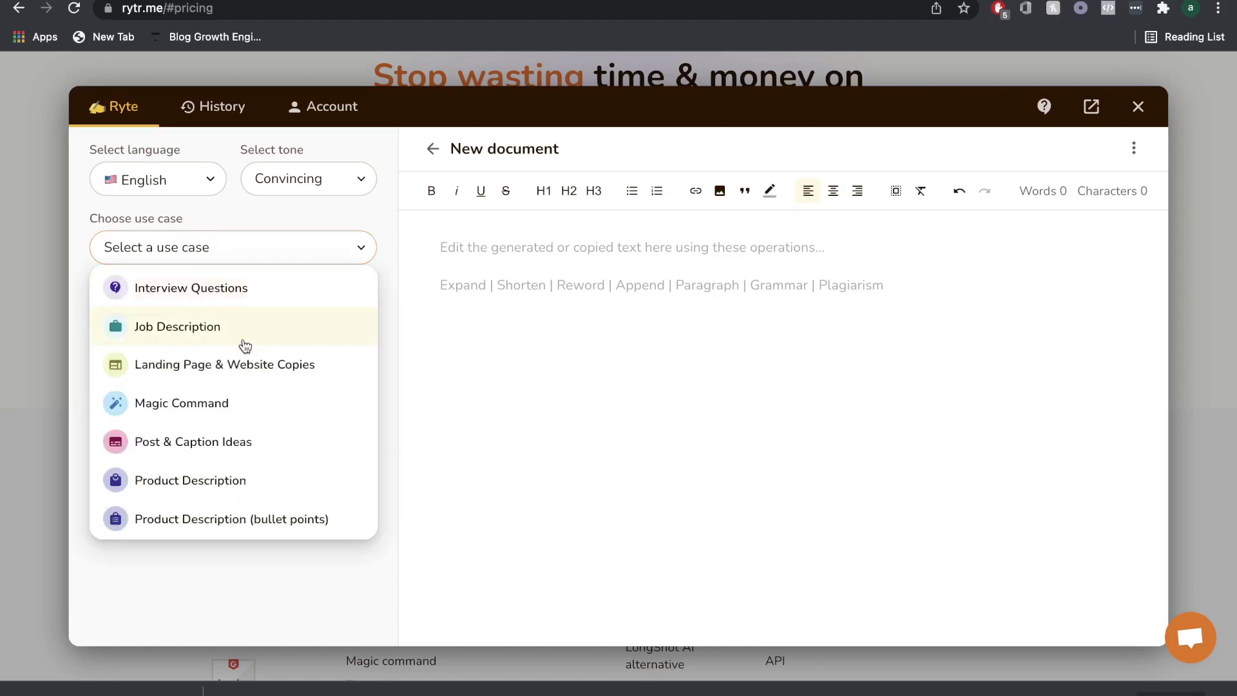
pyautogui.scroll(-1, 244, 344)
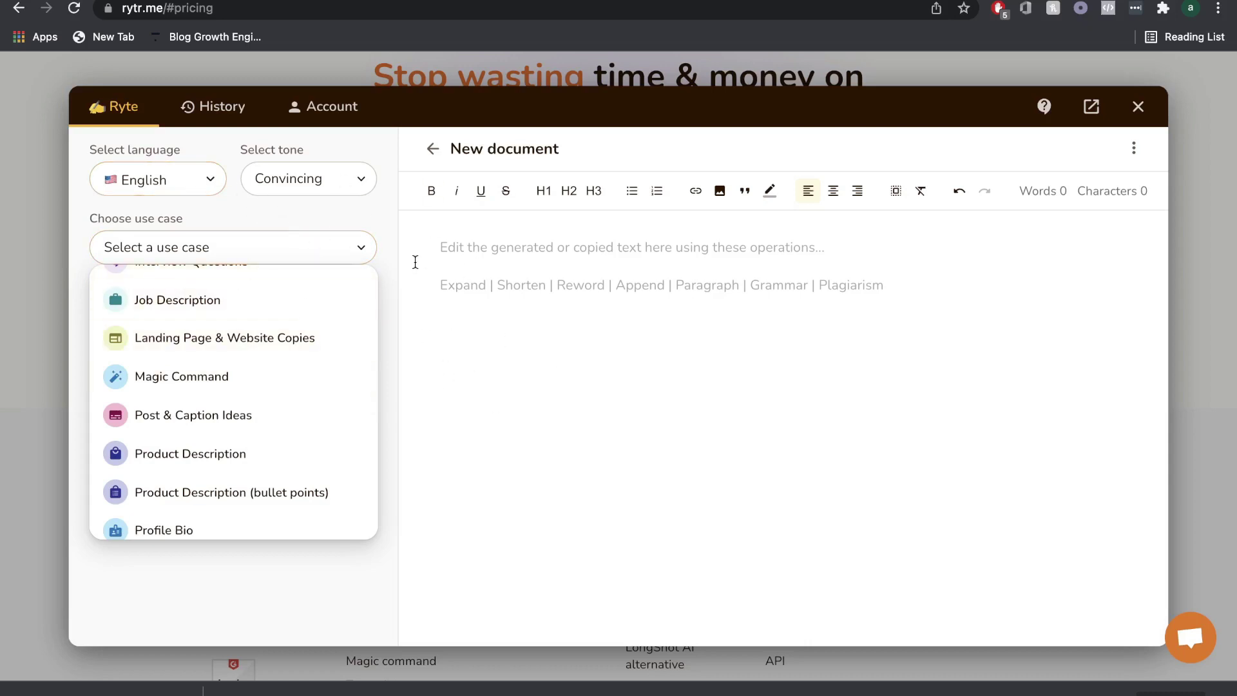
pyautogui.scroll(2, 200, 332)
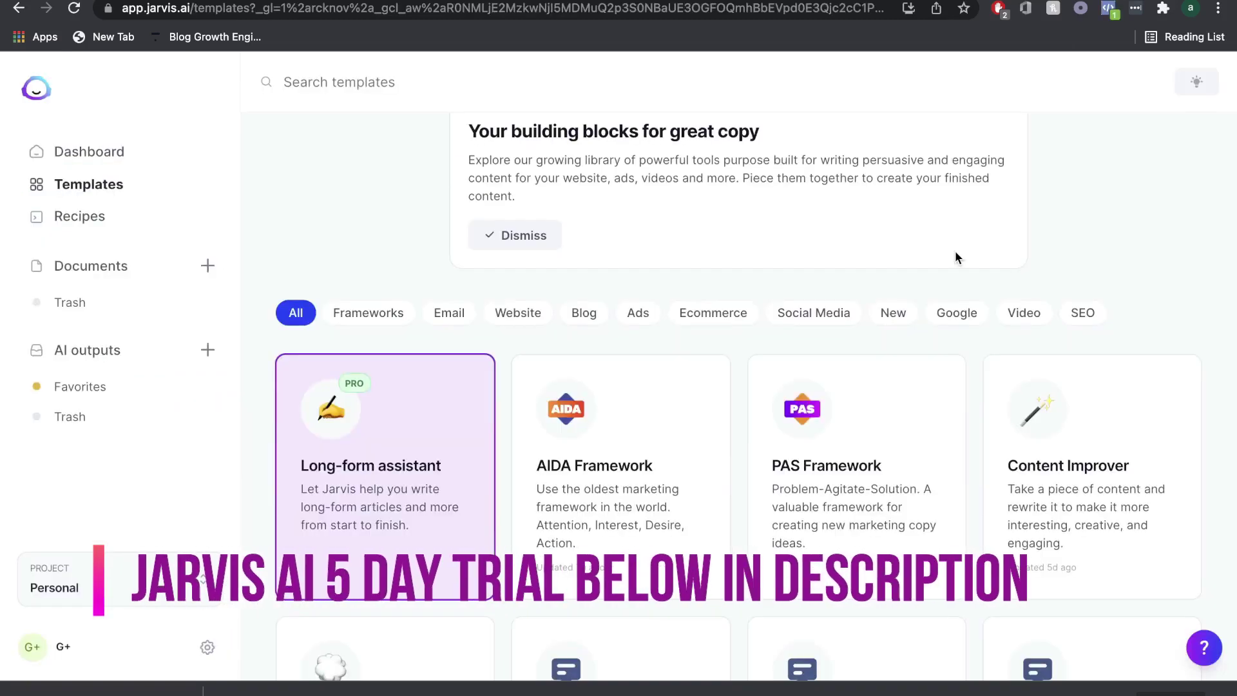
# - Browse the Jarvis template library, covering the blog post, Facebook and Google templates
pyautogui.scroll(-10, 954, 256)
pyautogui.scroll(-1, 674, 482)
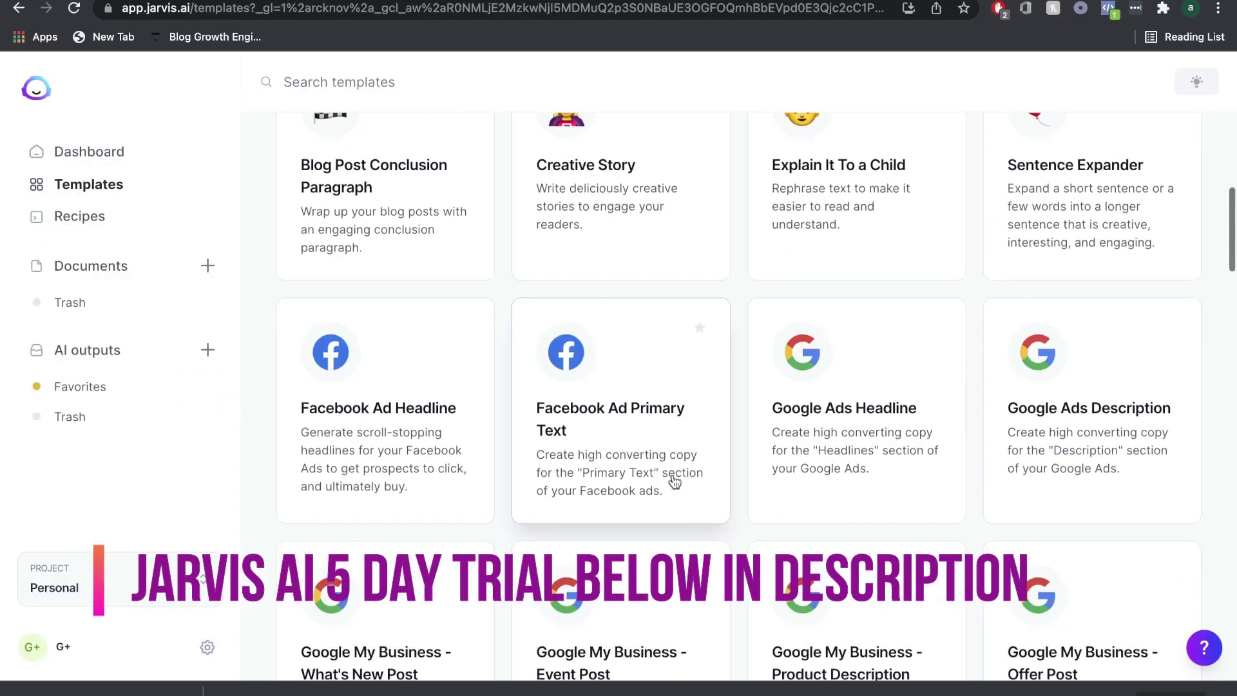
pyautogui.scroll(5, 674, 482)
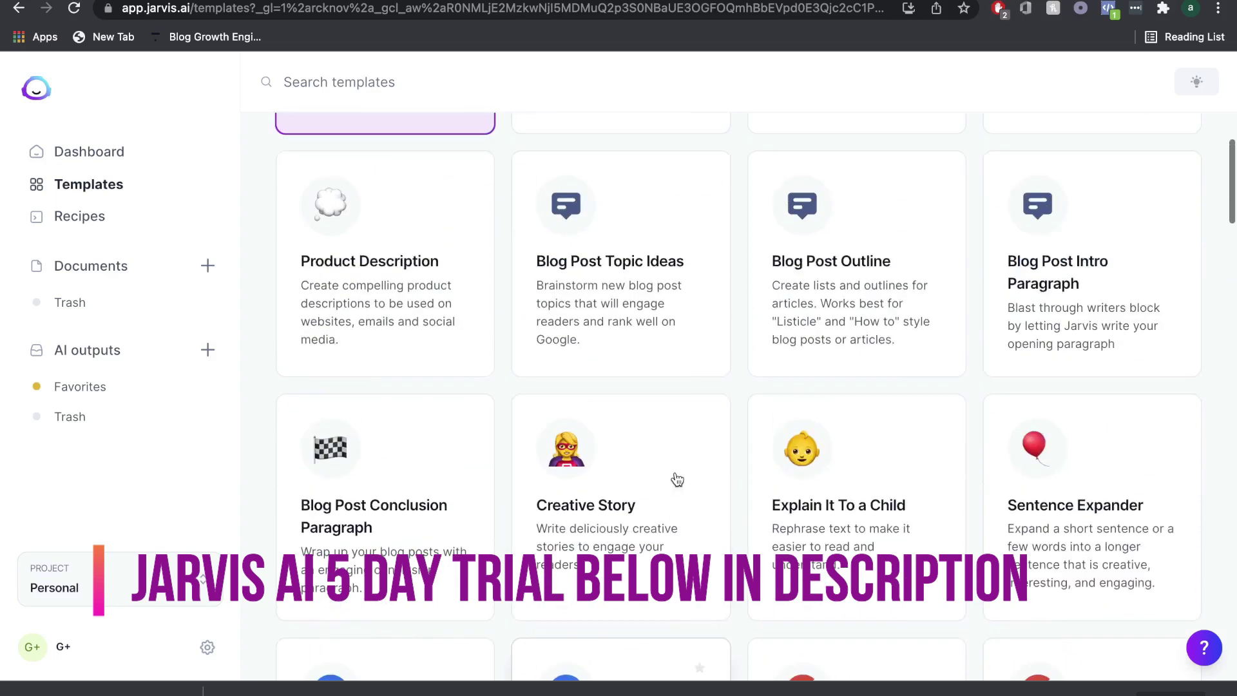
pyautogui.scroll(-4, 713, 394)
pyautogui.scroll(-3, 713, 395)
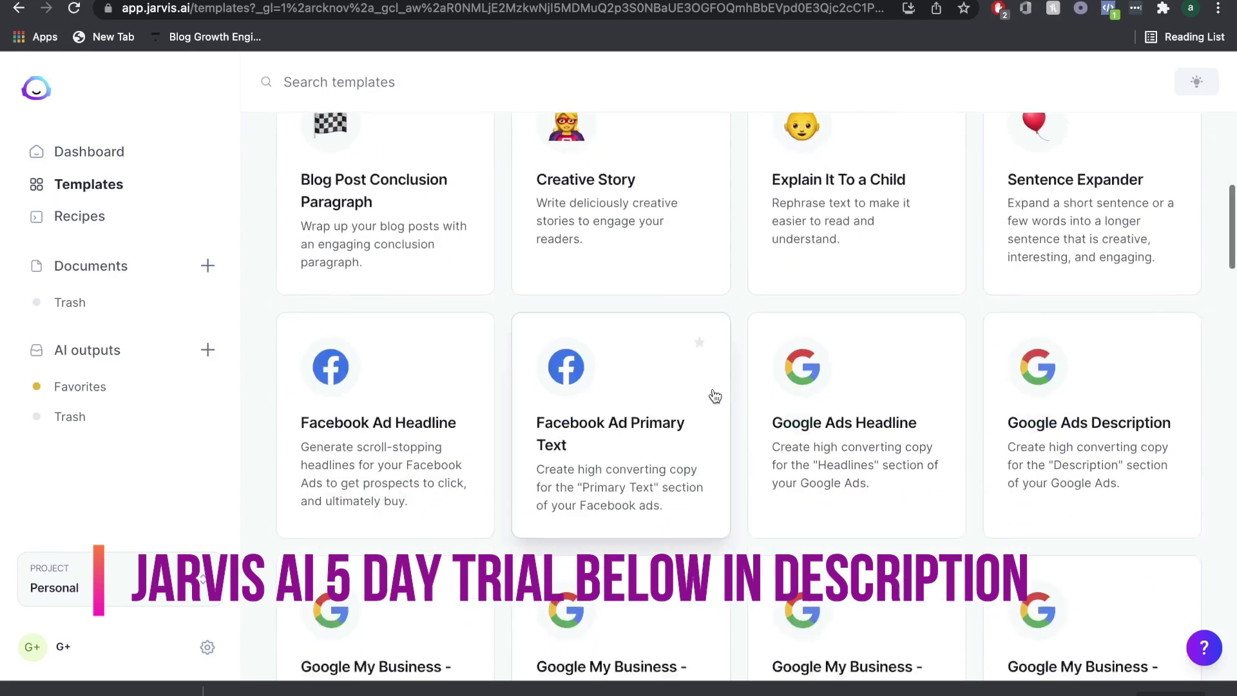
pyautogui.click(712, 395)
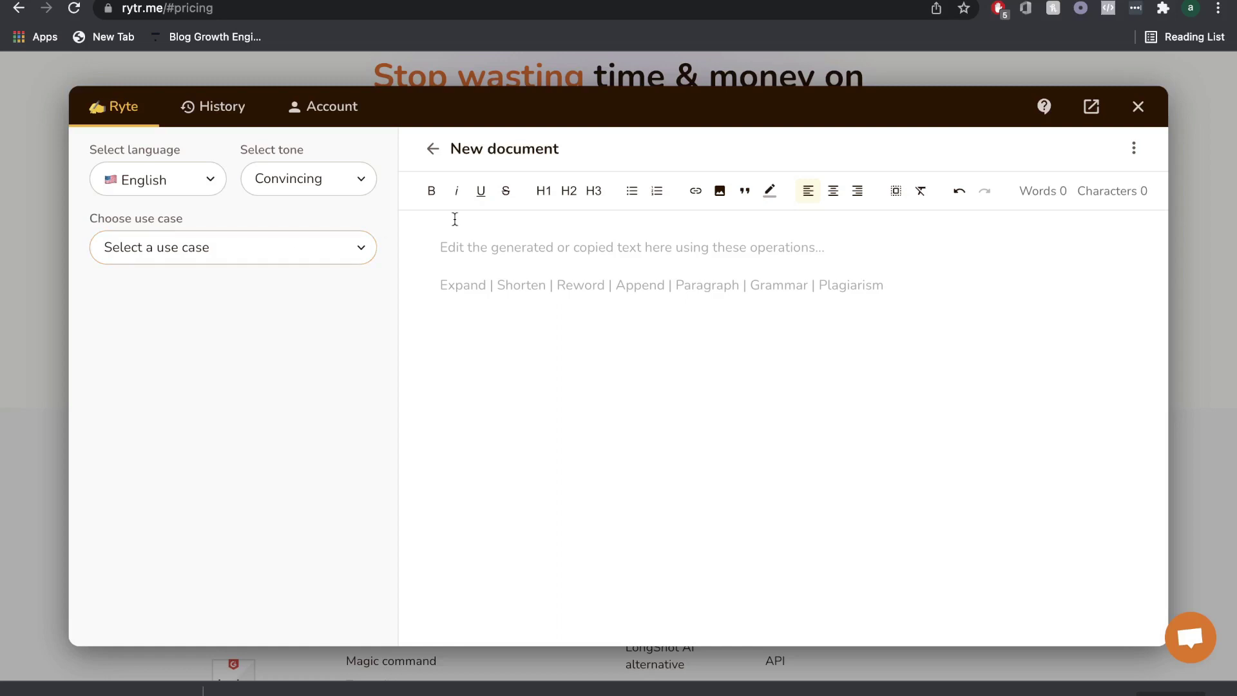
# - Generate Copywriting Framework: AIDA text from "Digital Creator Blog is an online platform that educates and empowers creatives to turn their ideas in a profitable online business"
pyautogui.click(257, 249)
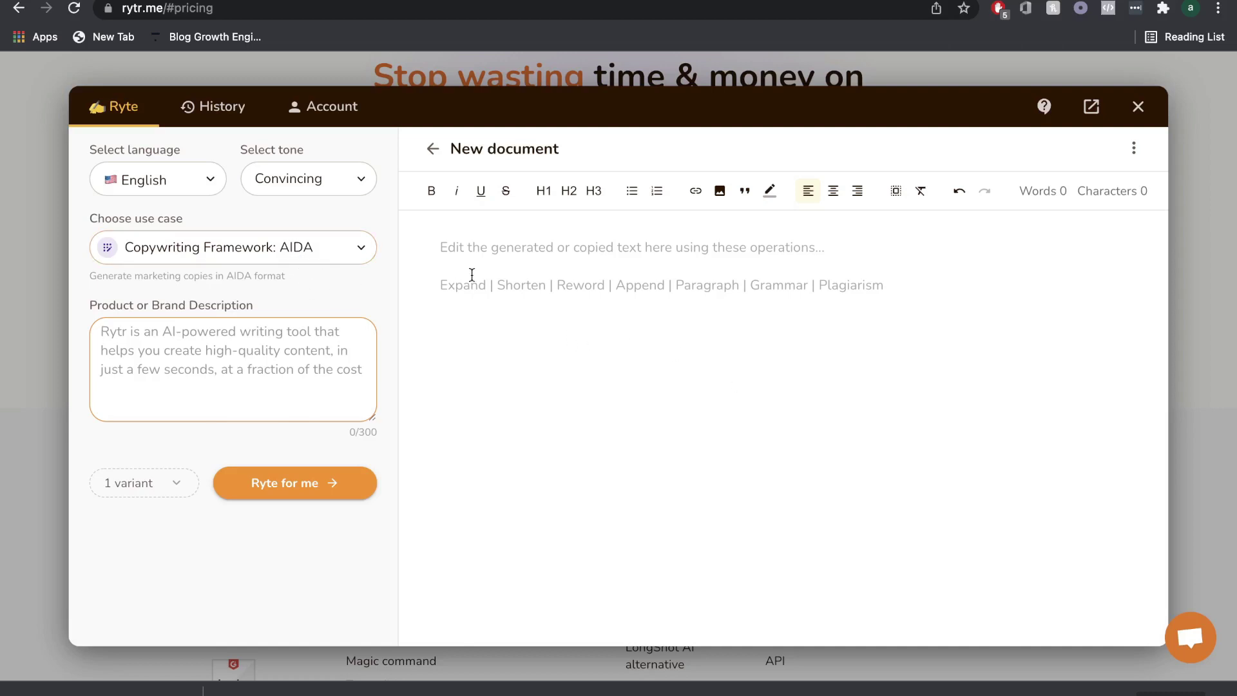
pyautogui.hotkey('ctrl', 'Tab')
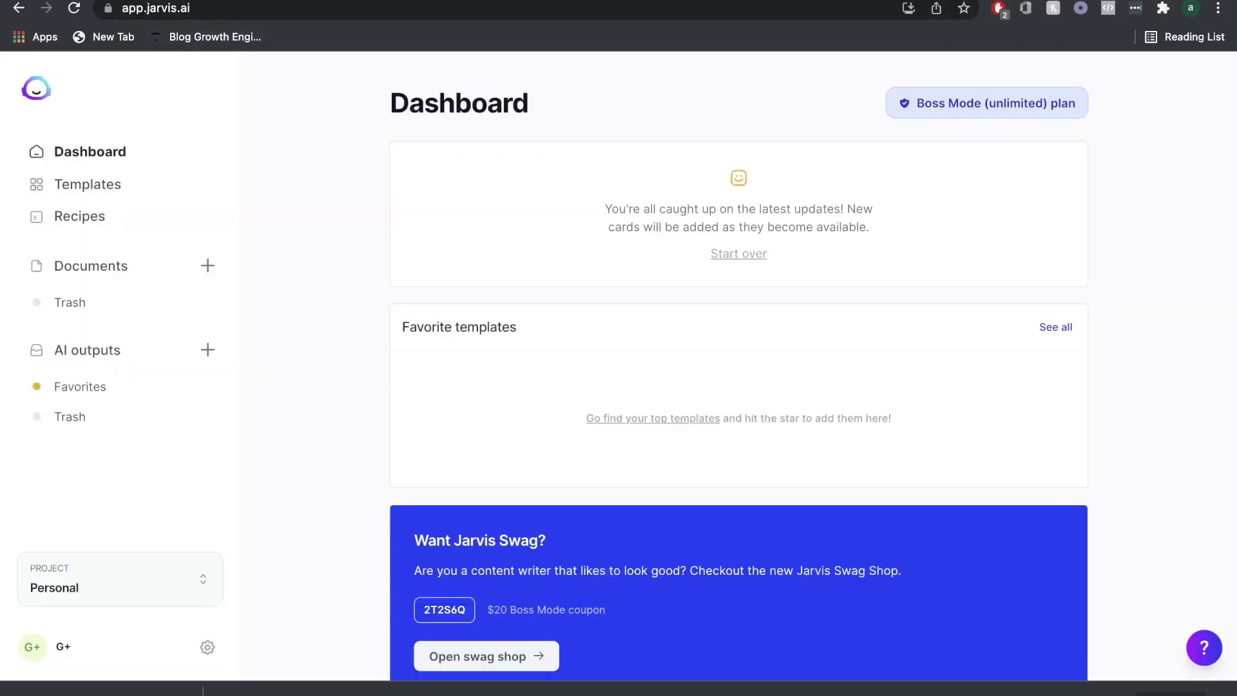
pyautogui.hotkey('ctrl', 'shift', 'Tab')
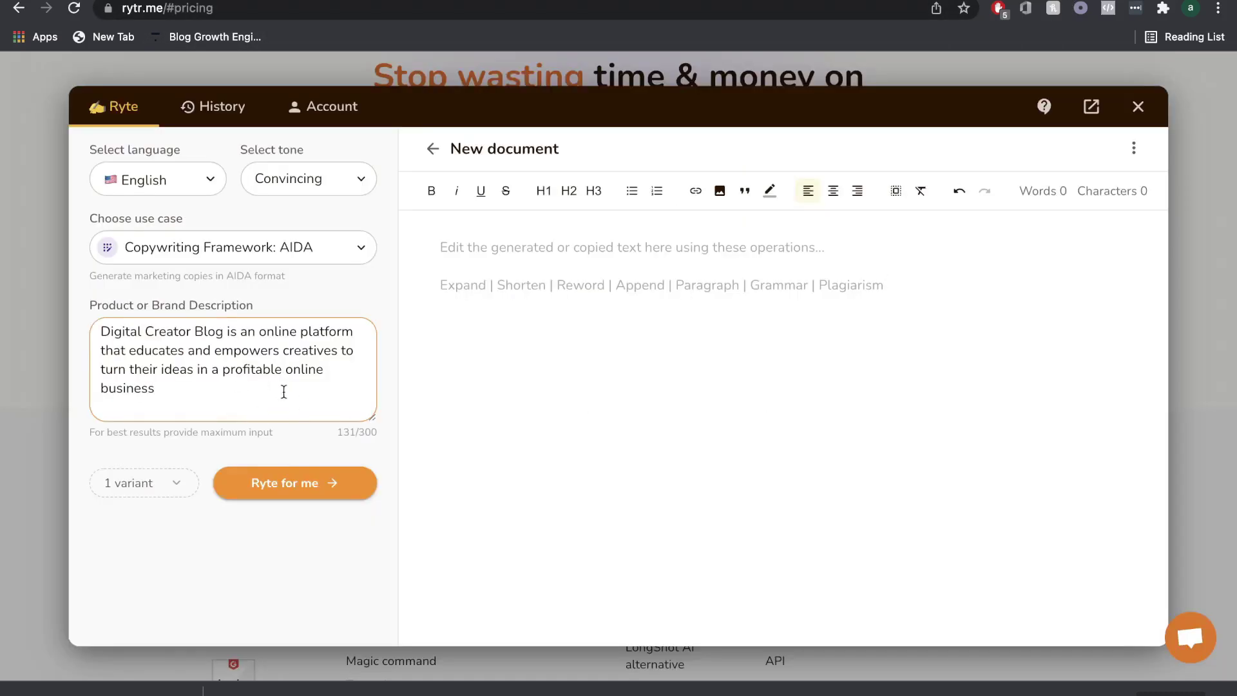
pyautogui.click(284, 483)
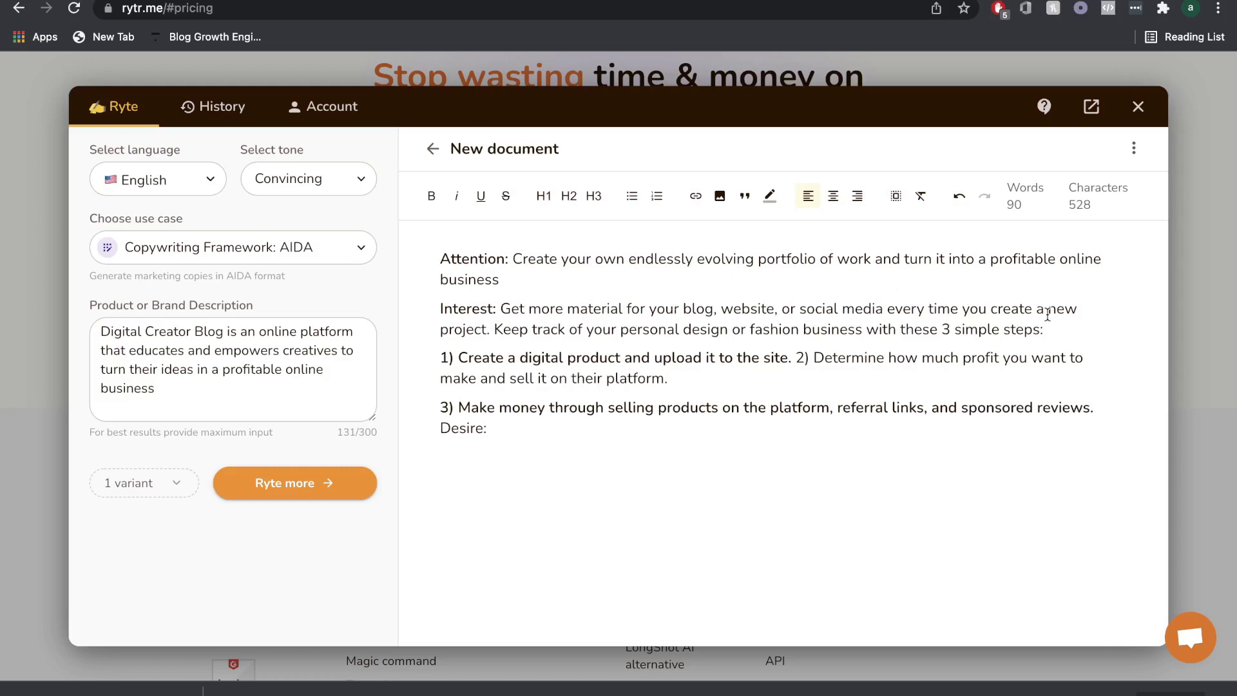
# - Review the AIDA copy generated in Rytr, from the Attention line through to the Desire line
pyautogui.moveTo(1048, 310); pyautogui.dragTo(515, 253)
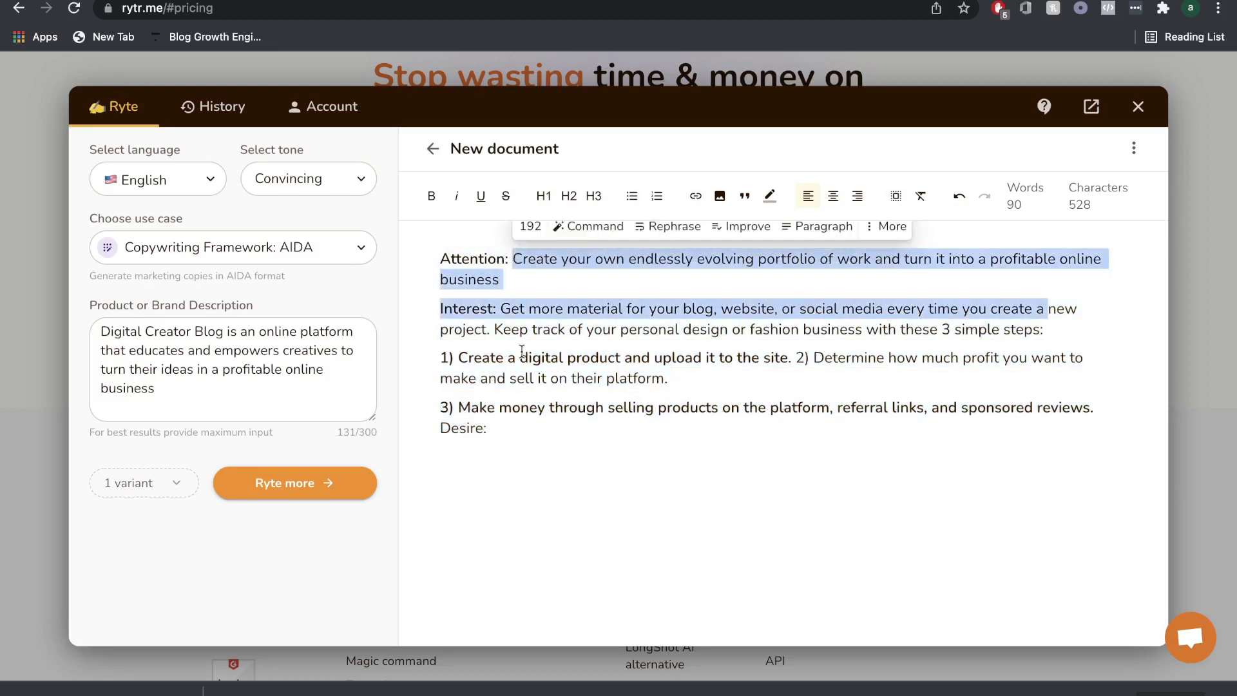
pyautogui.click(530, 421)
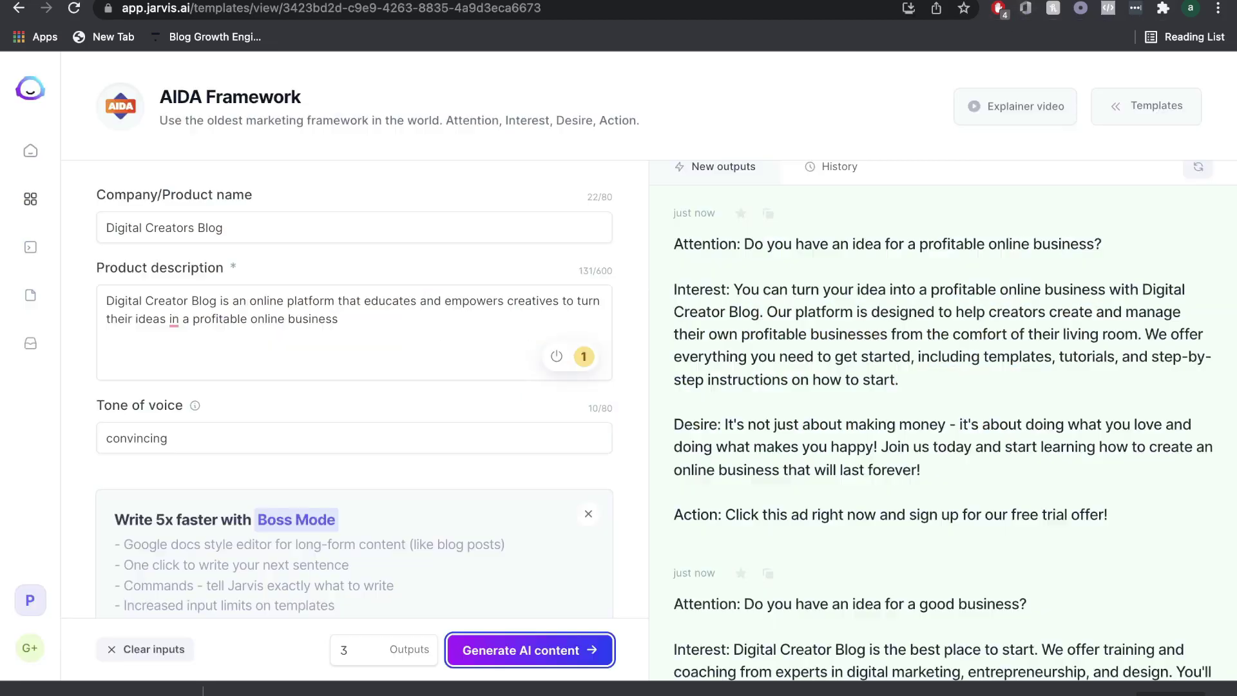
# - Read the Attention, Interest, Desire and Action text of the AIDA Framework outputs in Jarvis
pyautogui.scroll(-1, 877, 218)
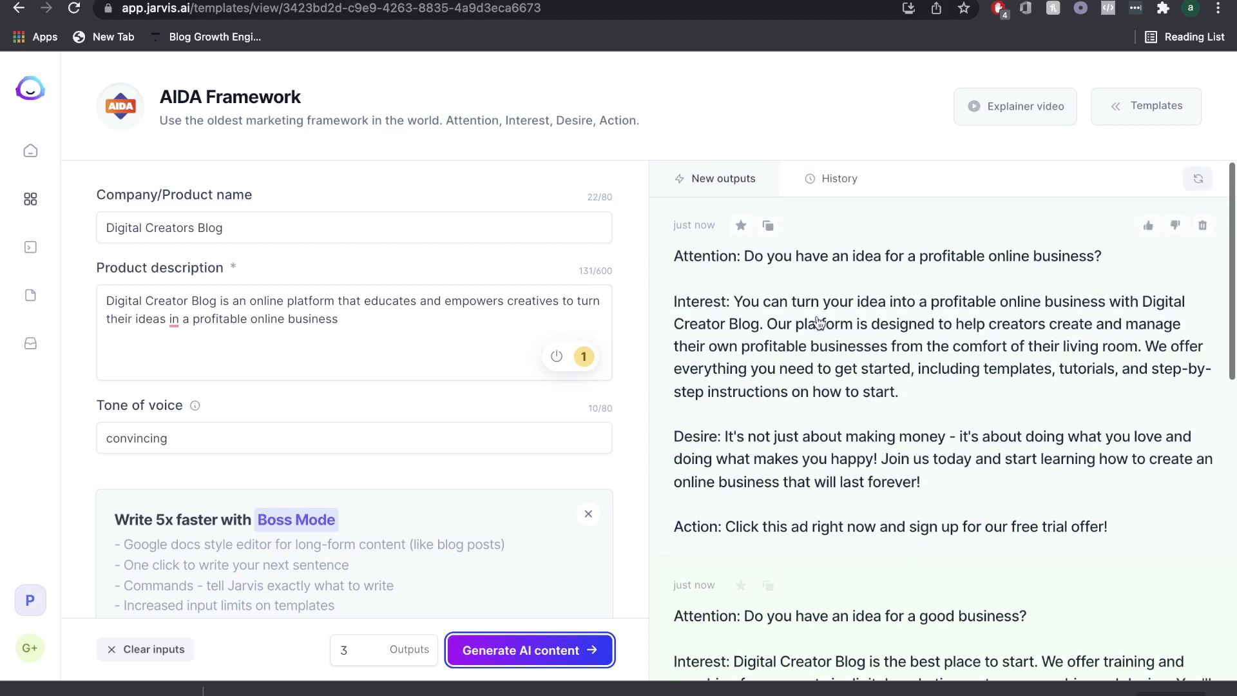
pyautogui.scroll(-1, 786, 276)
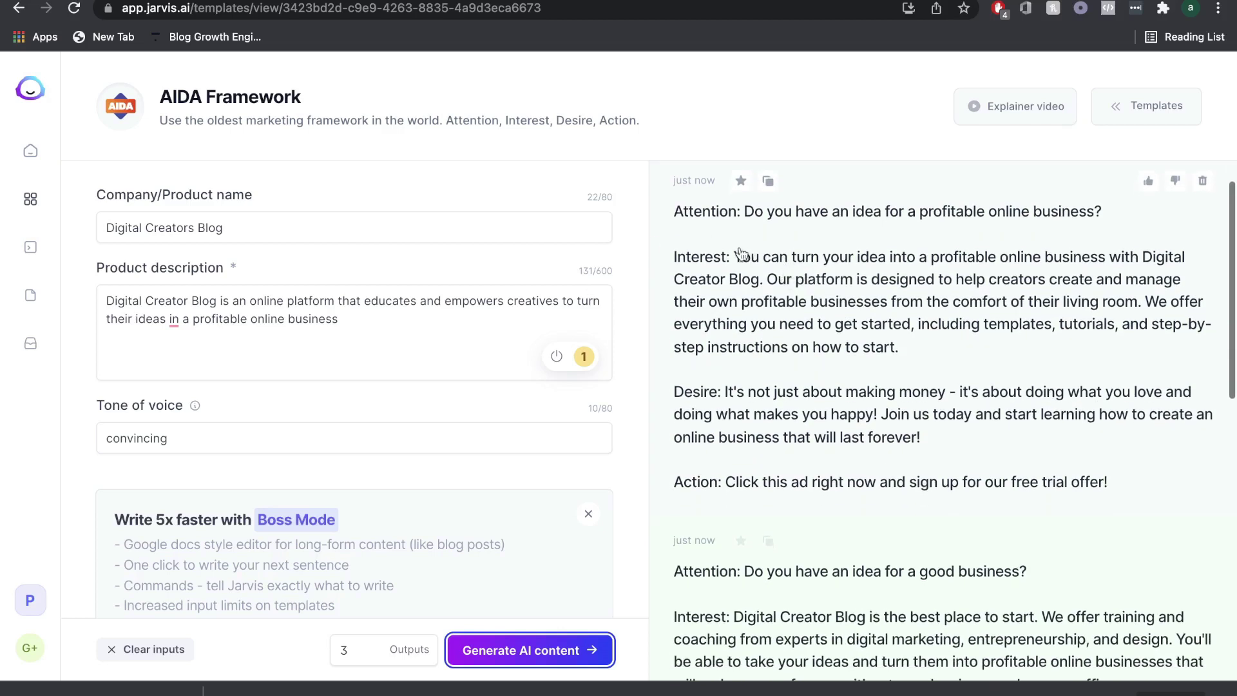
pyautogui.scroll(1, 780, 261)
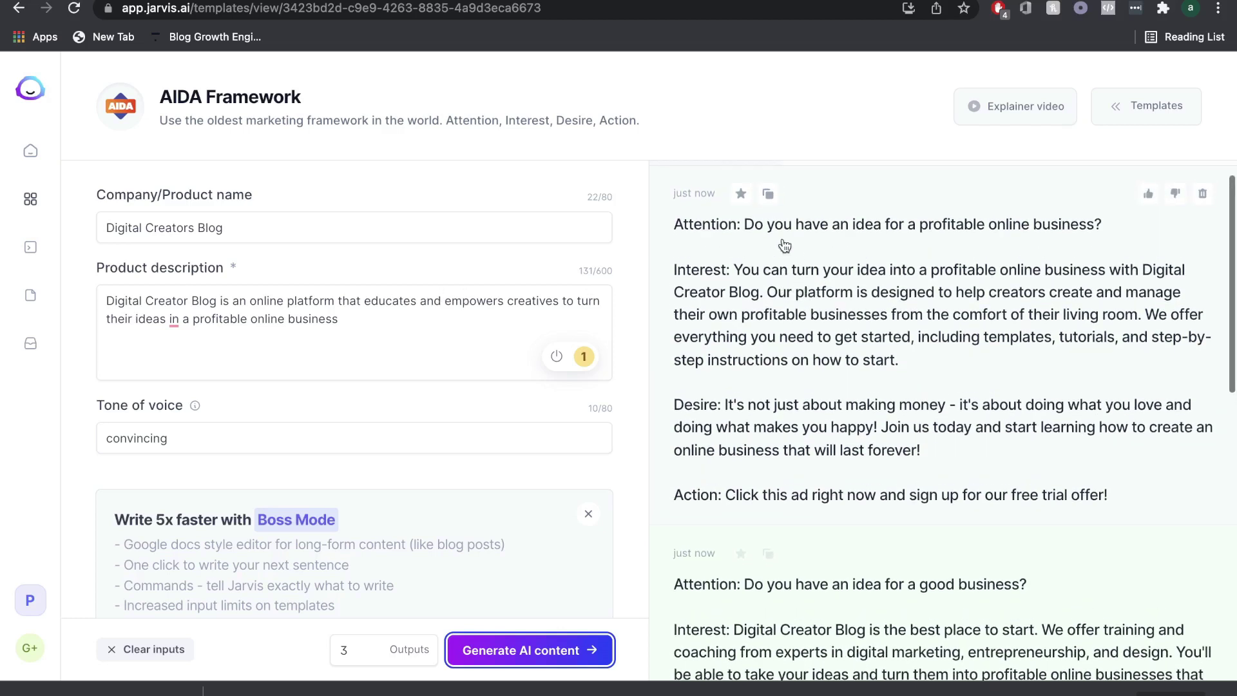
pyautogui.scroll(1, 779, 264)
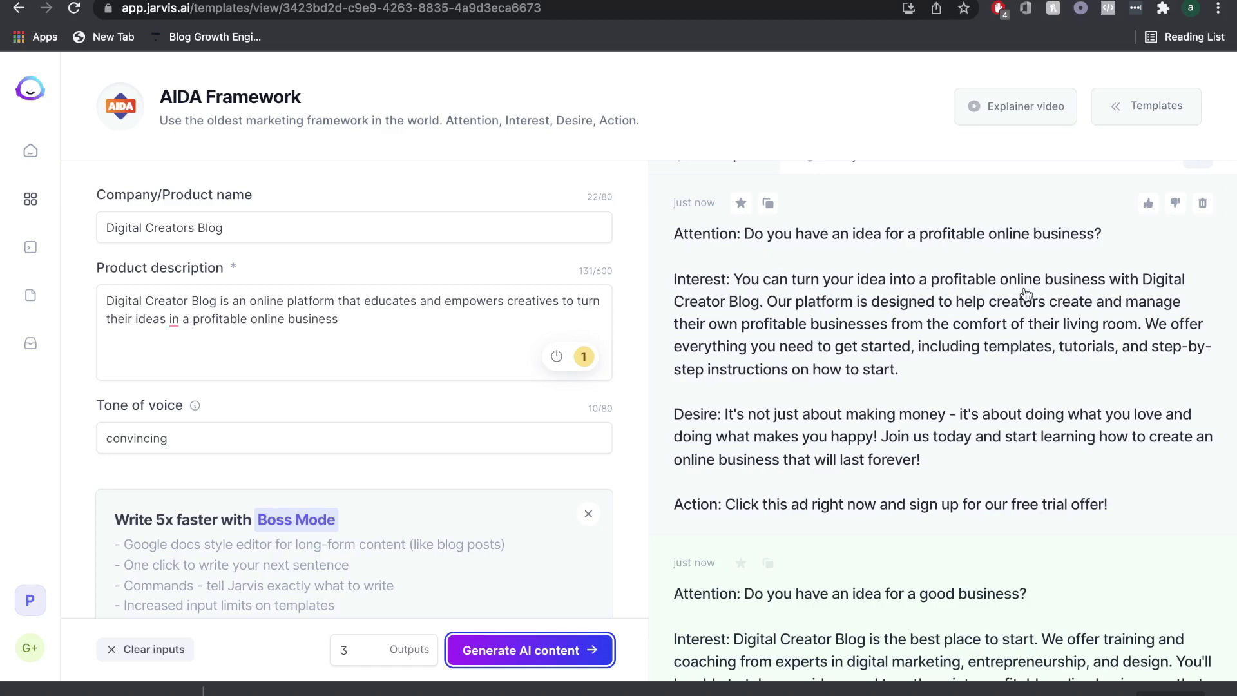
pyautogui.scroll(-2, 908, 316)
pyautogui.scroll(-1, 909, 364)
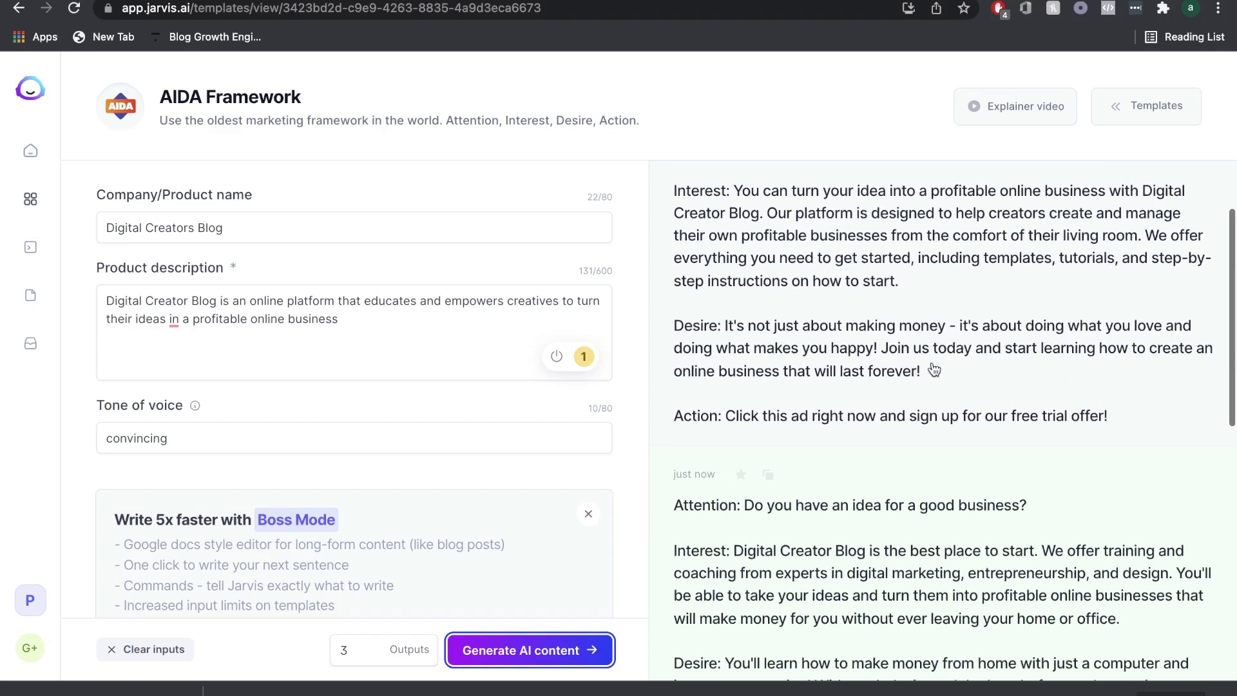
# - Recheck the first AIDA Framework output in Jarvis, and browse the list of use cases in Rytr
pyautogui.scroll(1, 896, 330)
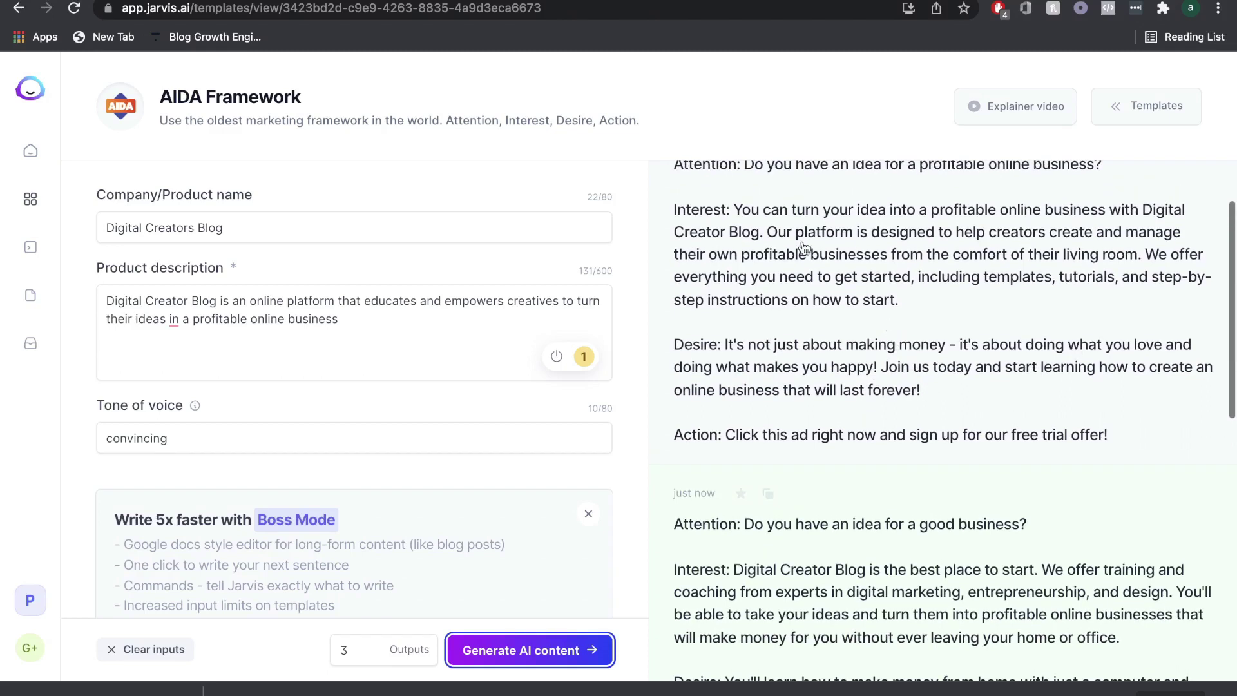
pyautogui.scroll(2, 794, 281)
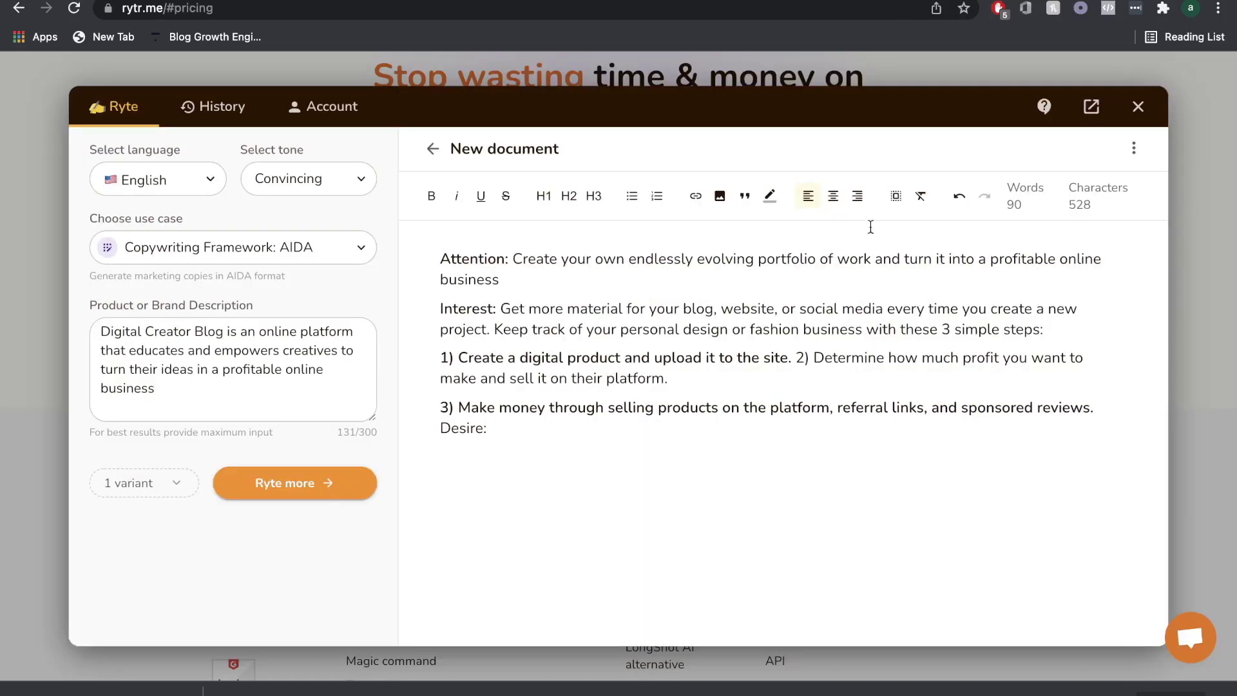
pyautogui.click(373, 246)
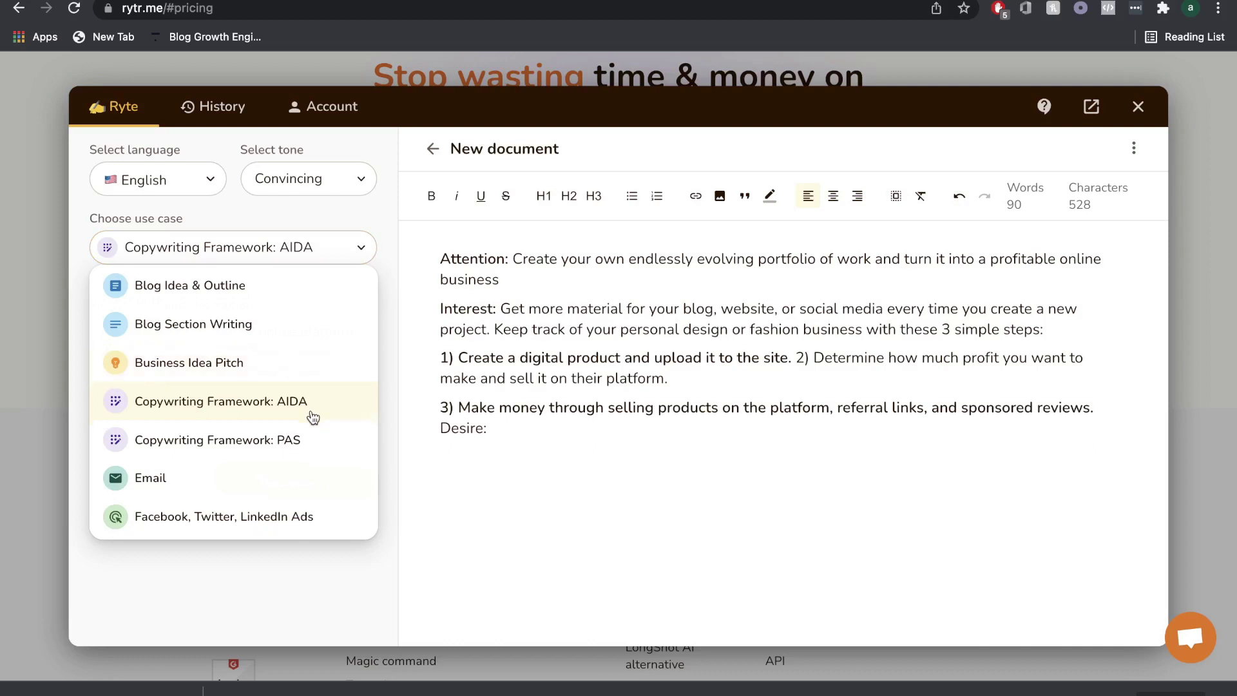
pyautogui.scroll(-5, 312, 415)
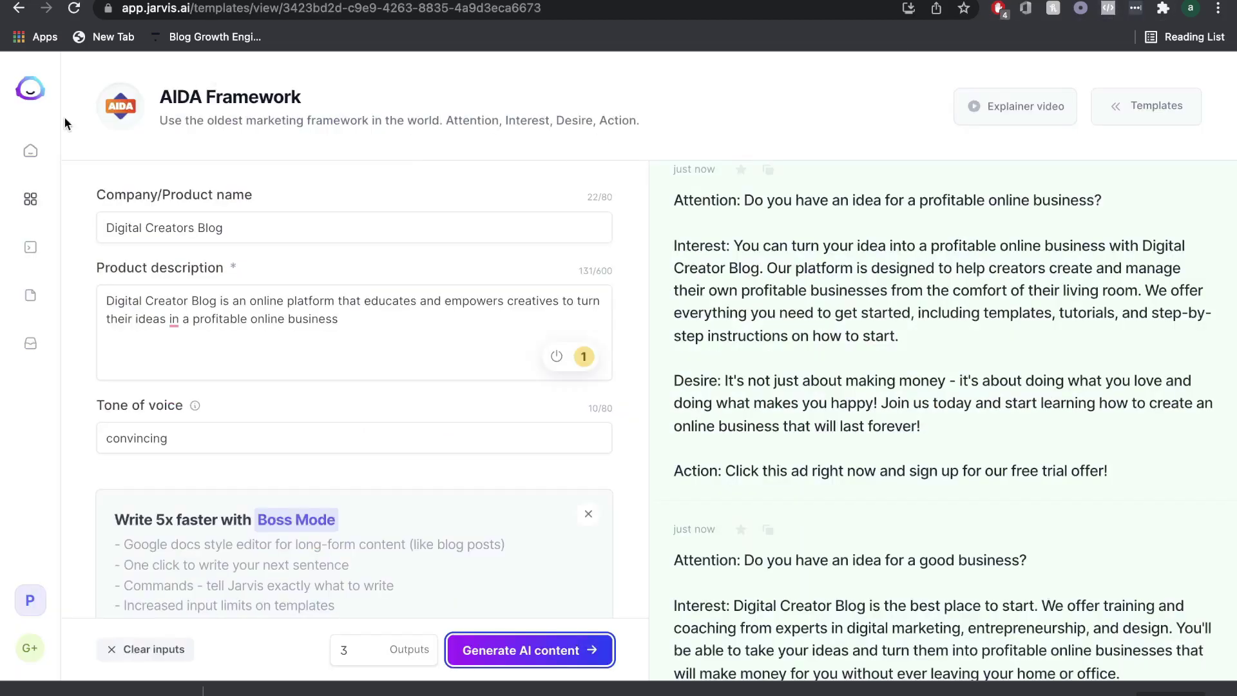
# - Find the Facebook Ad Primary Text template in Jarvis by searching "facebook" and generate 3 outputs for The NoSpill Coffee Mug example
pyautogui.click(31, 198)
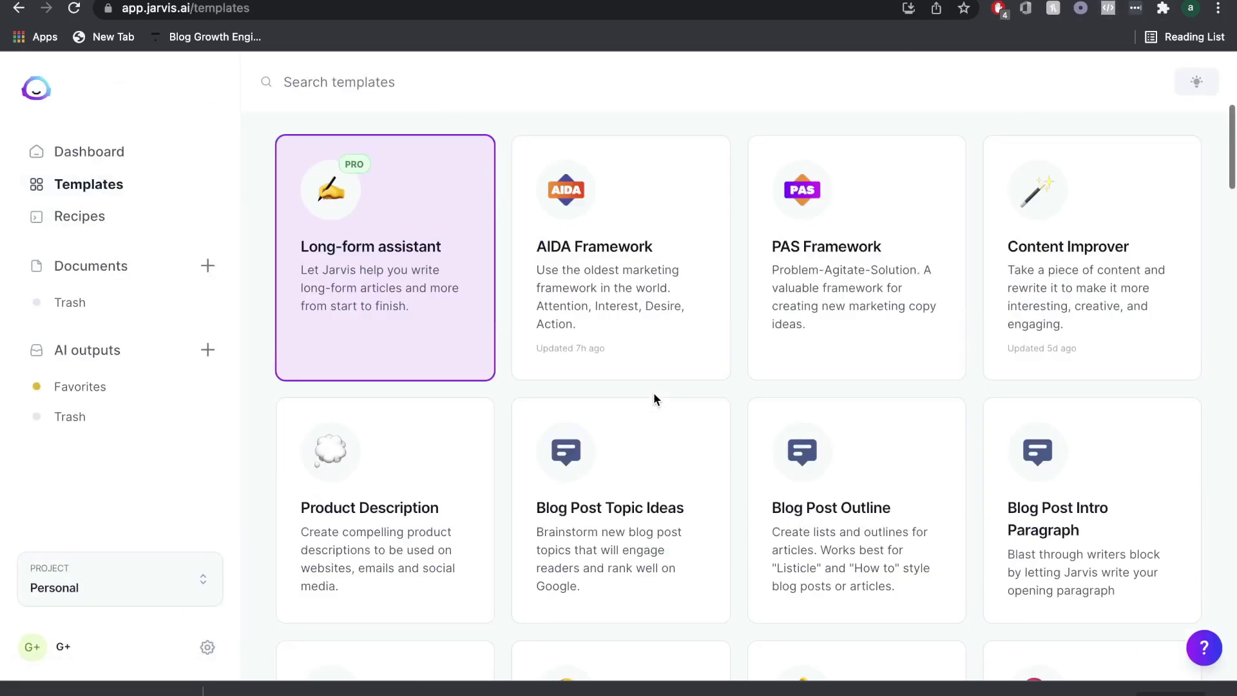
pyautogui.click(483, 82)
pyautogui.write('face')
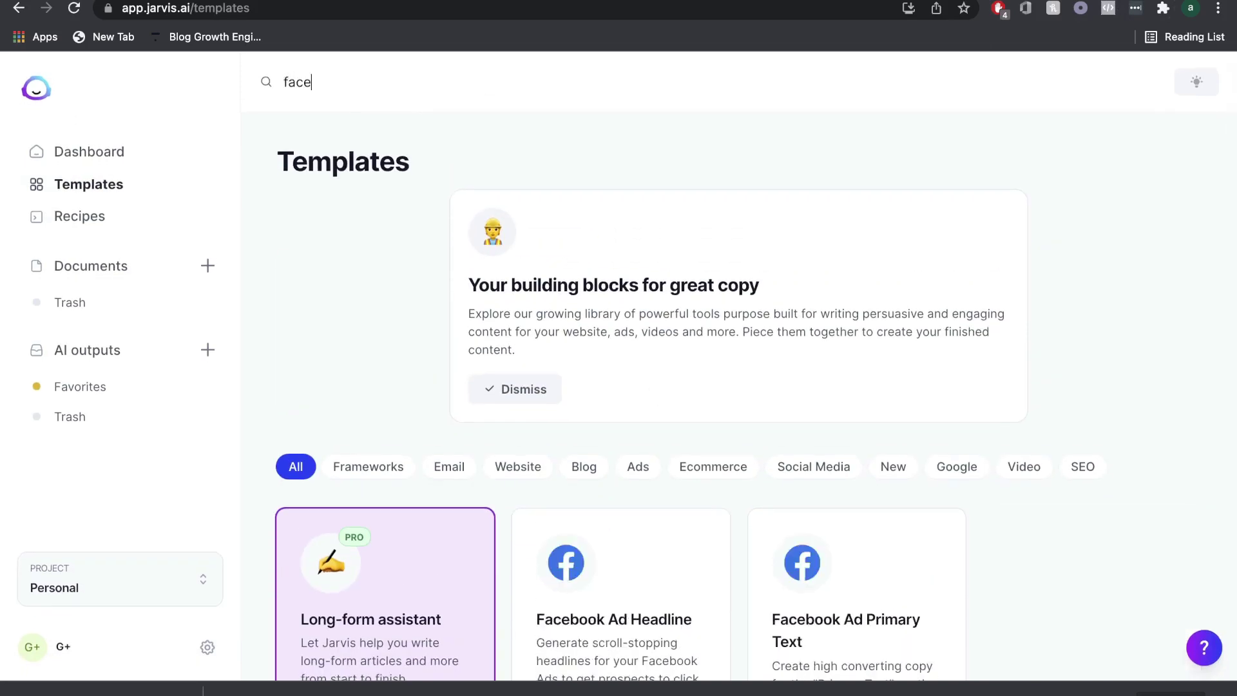
pyautogui.write('boo')
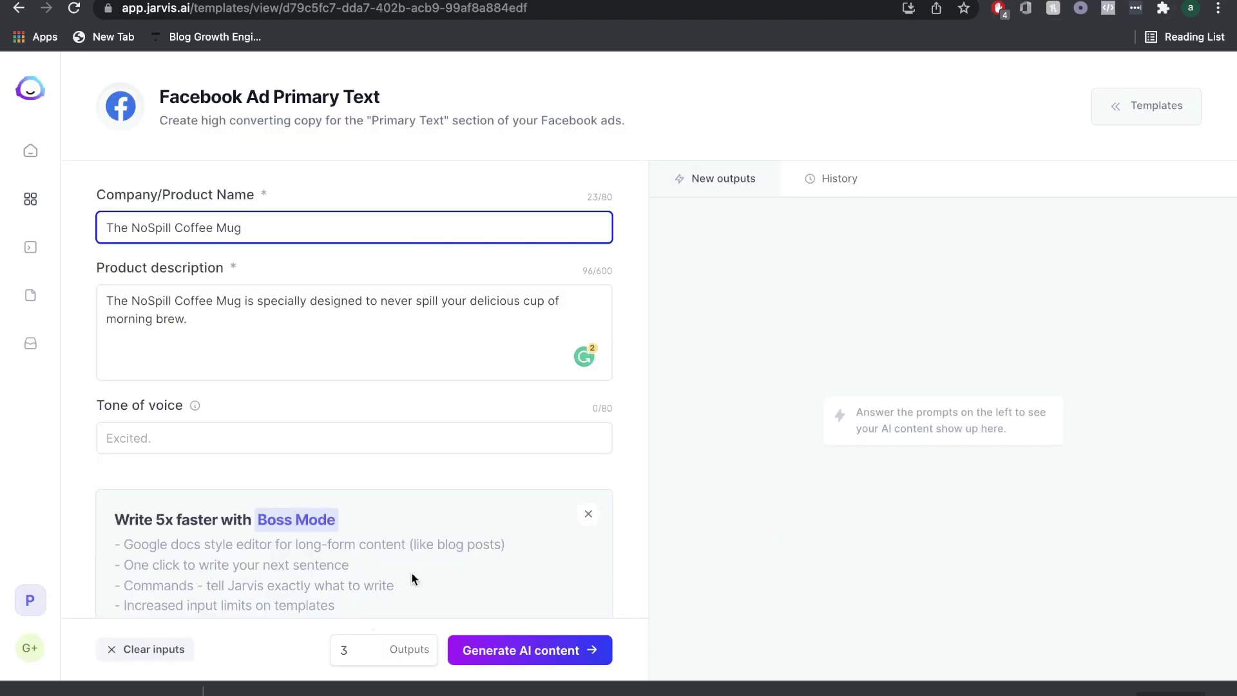
pyautogui.click(484, 649)
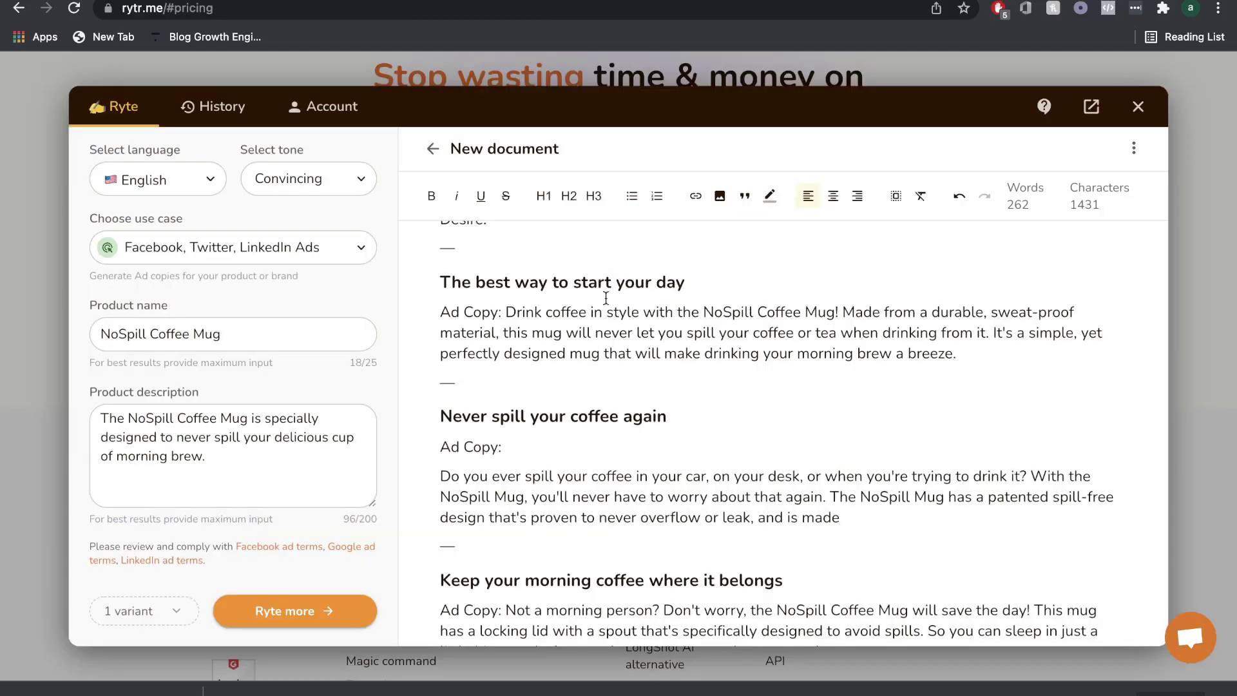
# - Review the NoSpill Coffee Mug ad copies generated in Rytr with the Facebook, Twitter, LinkedIn Ads use case
pyautogui.scroll(-1, 626, 362)
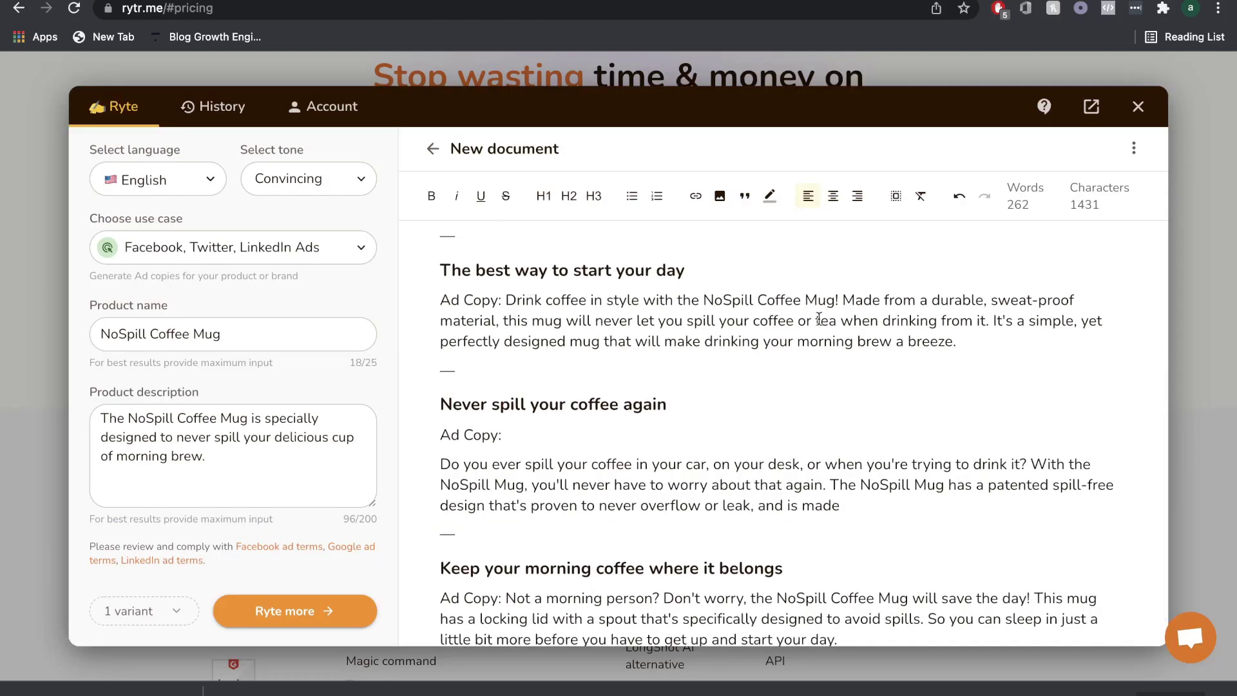
pyautogui.scroll(-2, 839, 323)
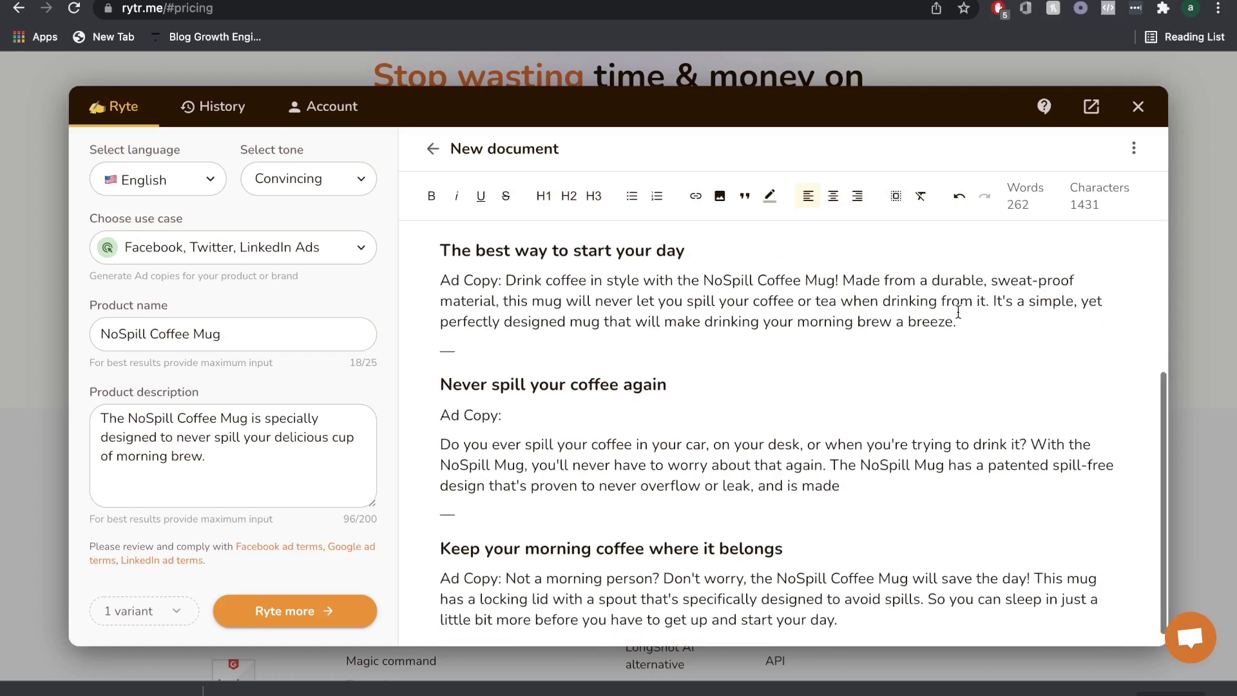
pyautogui.scroll(-1, 942, 309)
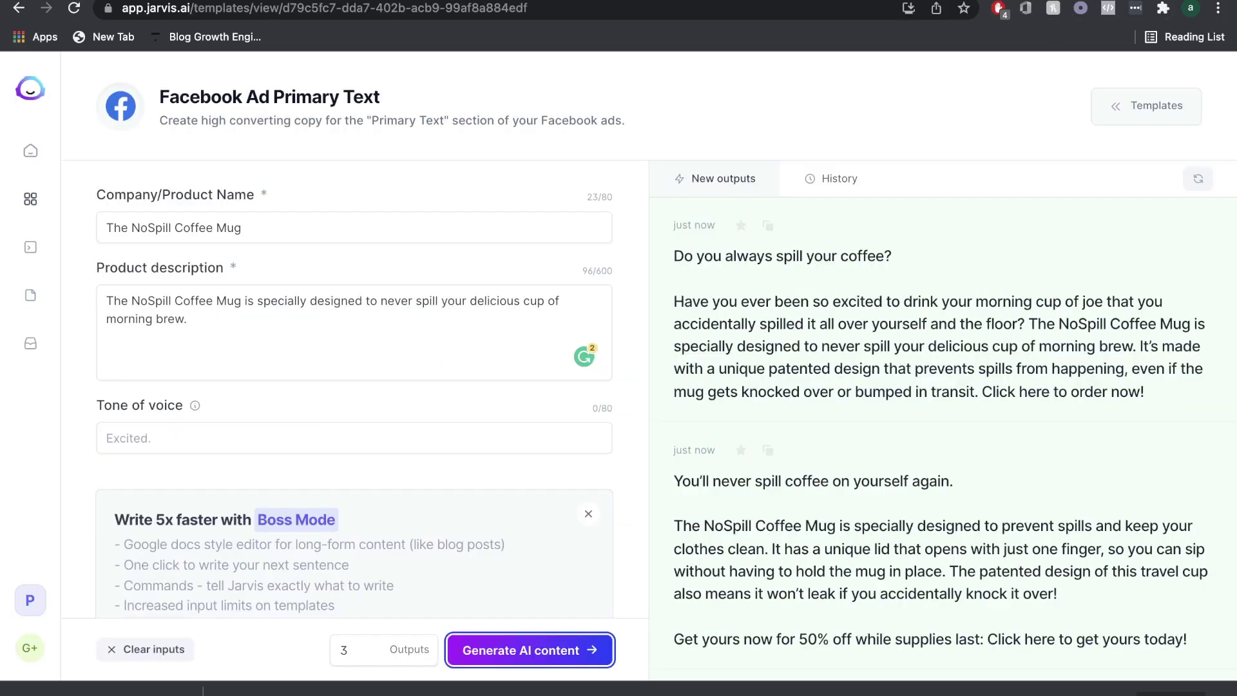
# - Read the Facebook Ad Primary Text outputs in Jarvis and compare them with the coffee mug ad copy in Rytr
pyautogui.scroll(-1, 988, 247)
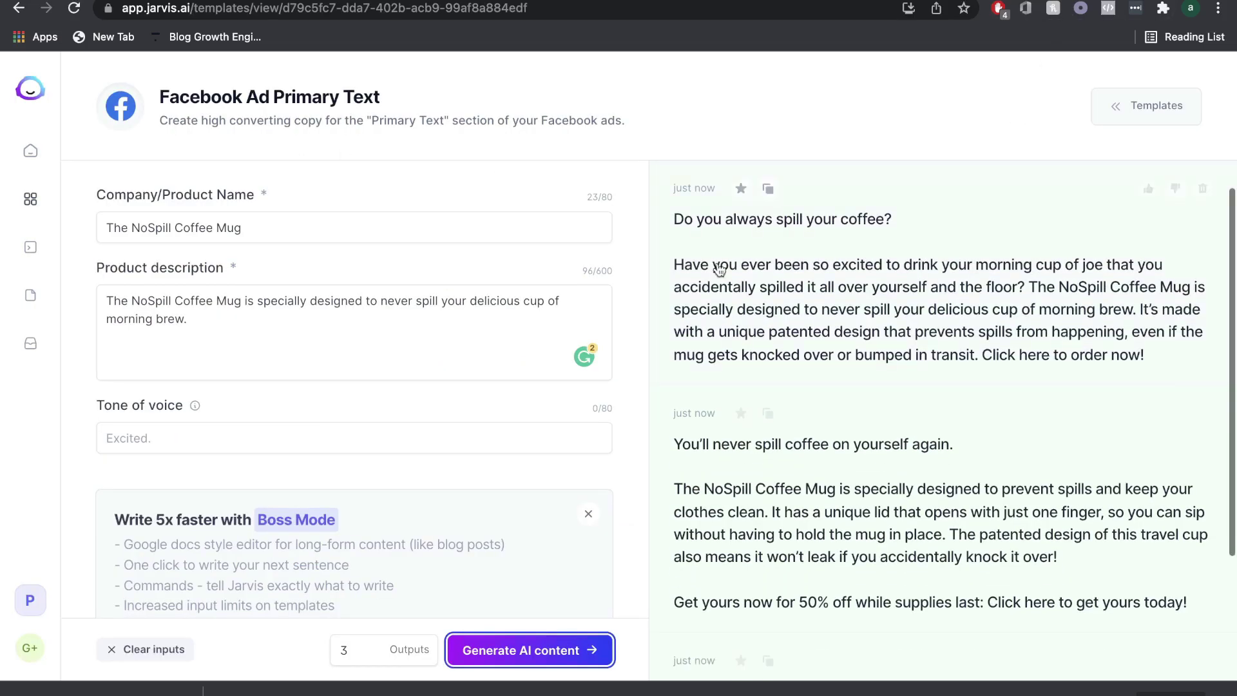
pyautogui.scroll(-1, 887, 341)
pyautogui.scroll(2, 864, 295)
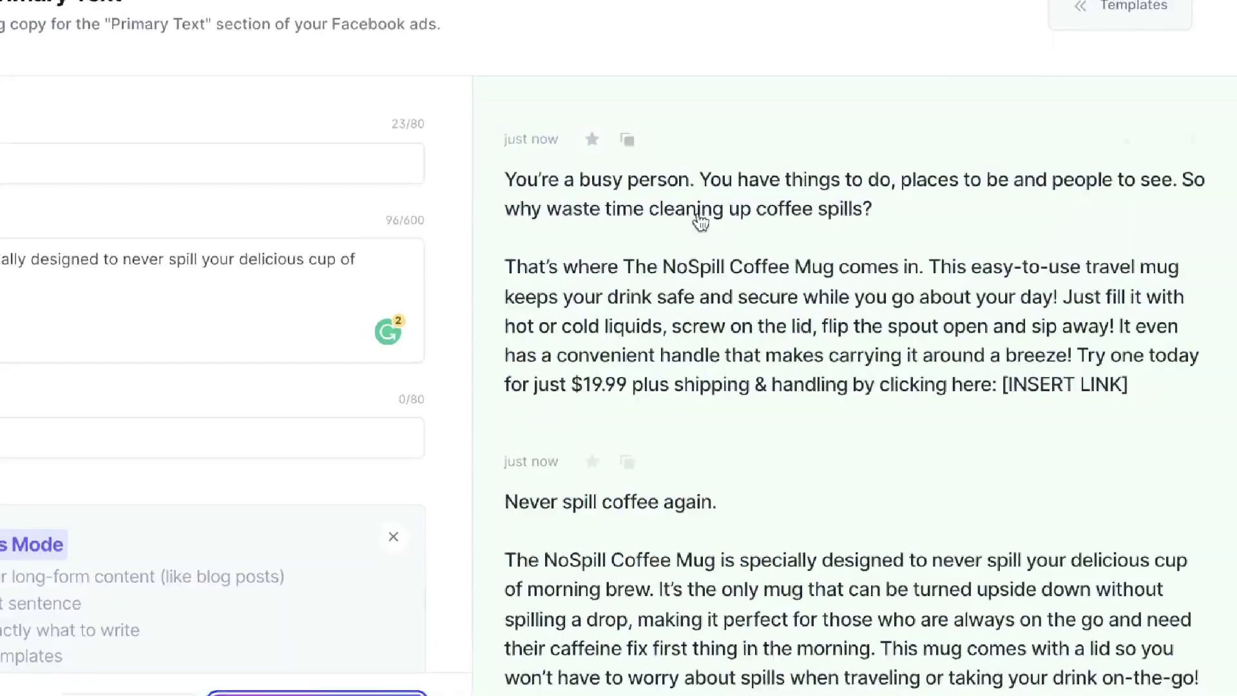
pyautogui.scroll(-1, 699, 221)
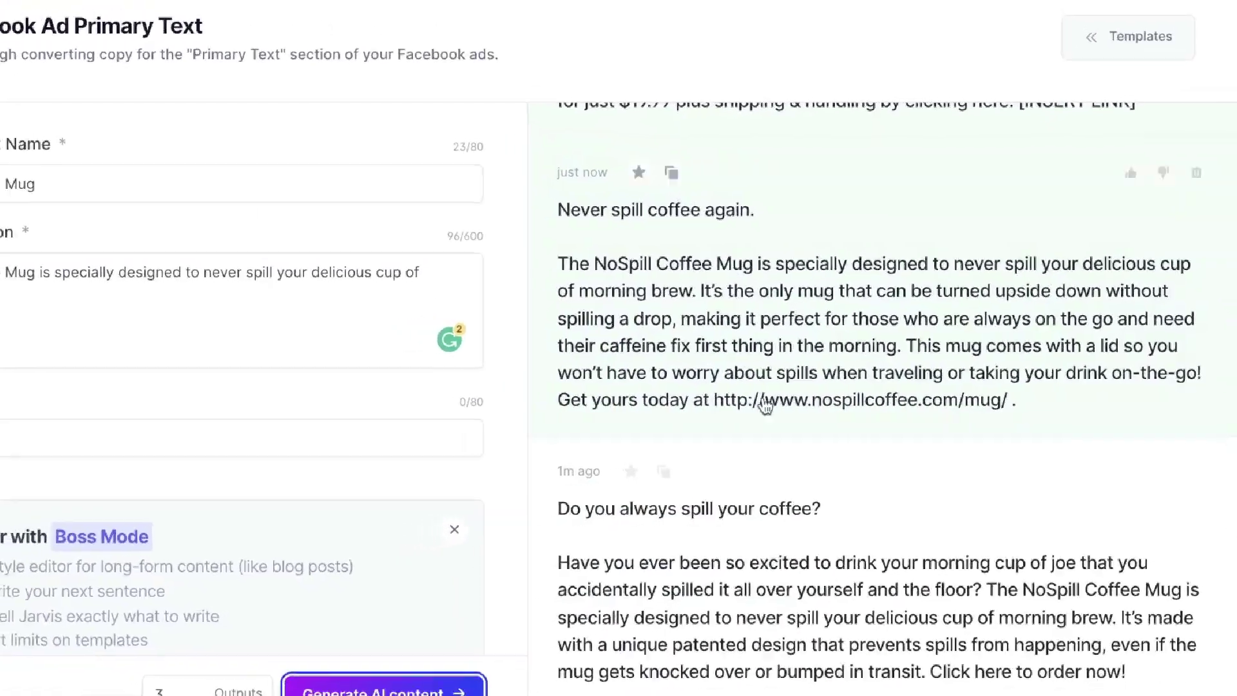
pyautogui.scroll(5, 771, 406)
pyautogui.scroll(3, 772, 406)
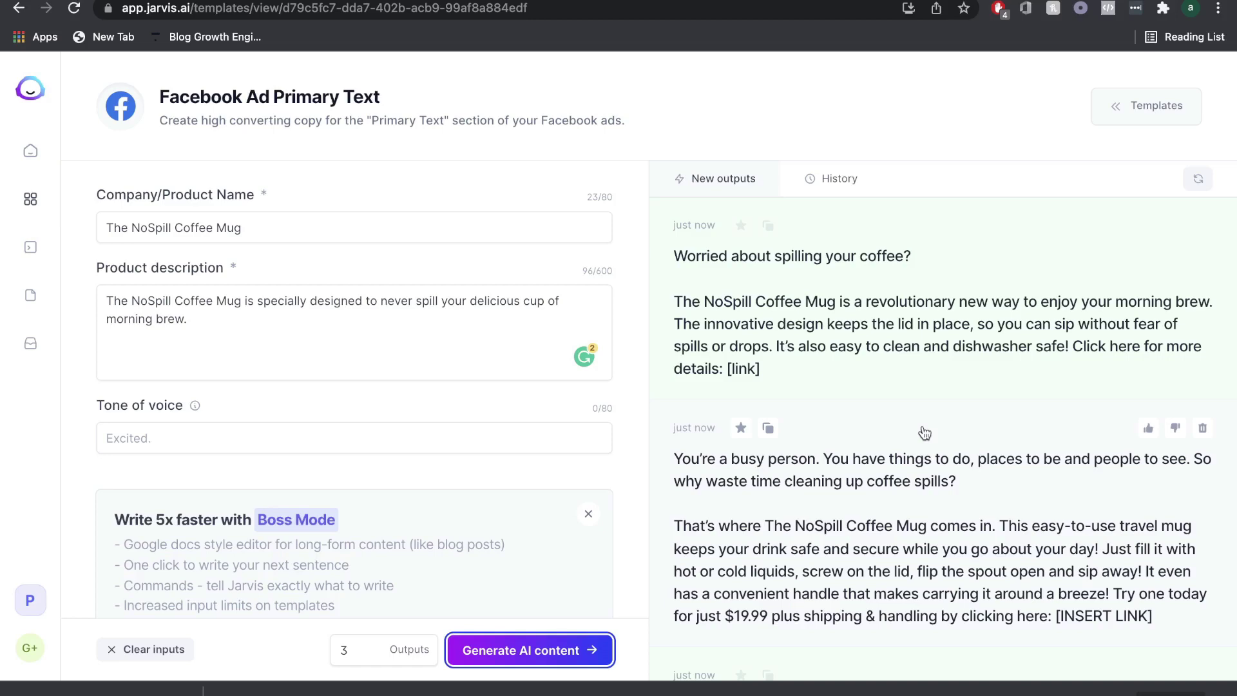
pyautogui.scroll(-3, 925, 433)
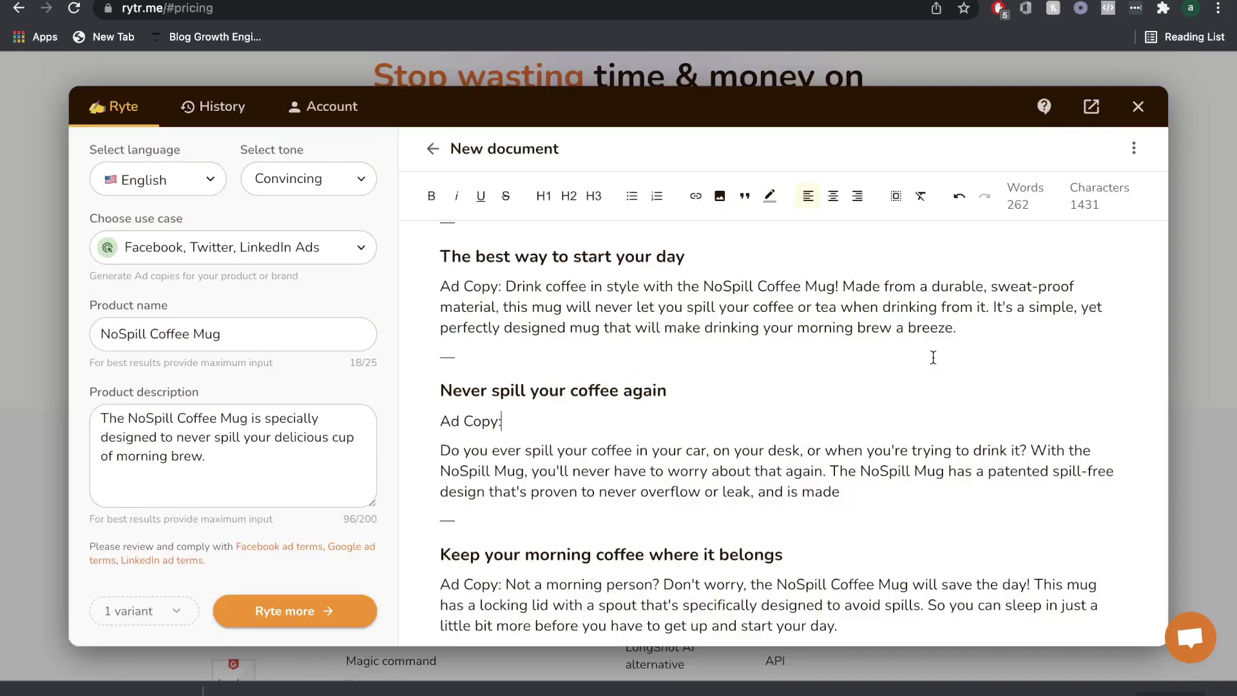
pyautogui.scroll(1, 933, 357)
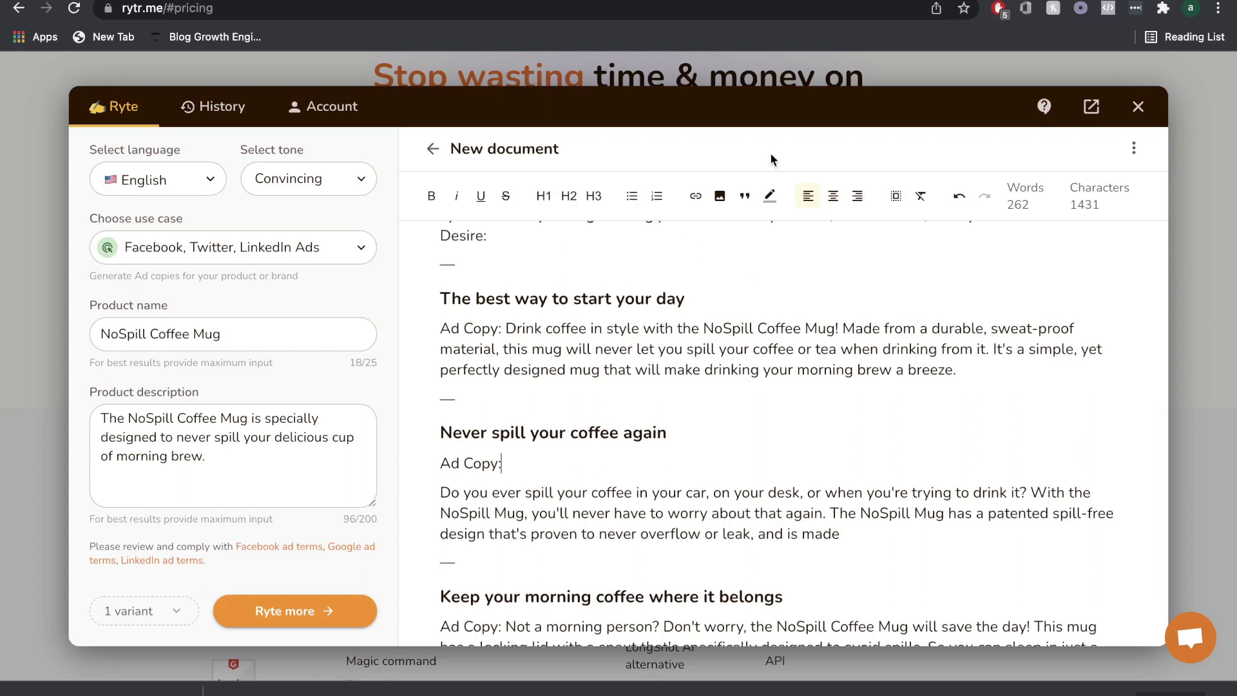
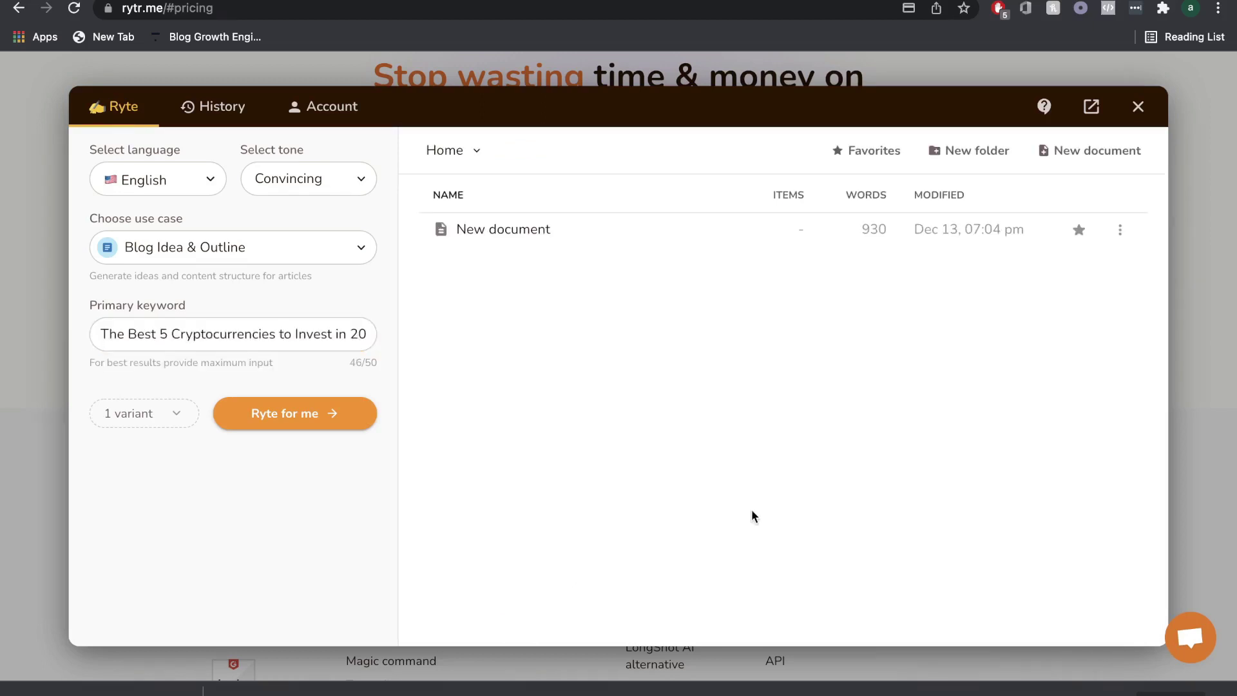
# - Generate a Blog Idea & Outline in Rytr for the primary keyword "Best 5 Cryptocurrencies to invest in 2022"
pyautogui.click(292, 256)
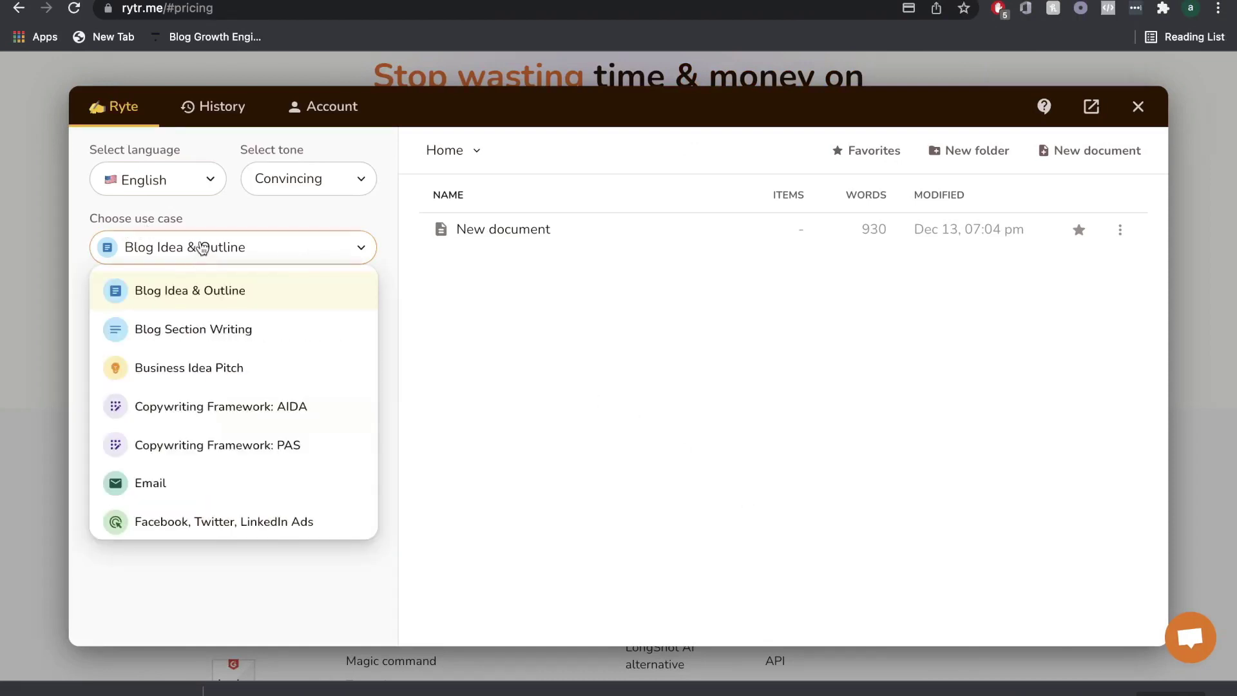
pyautogui.click(199, 290)
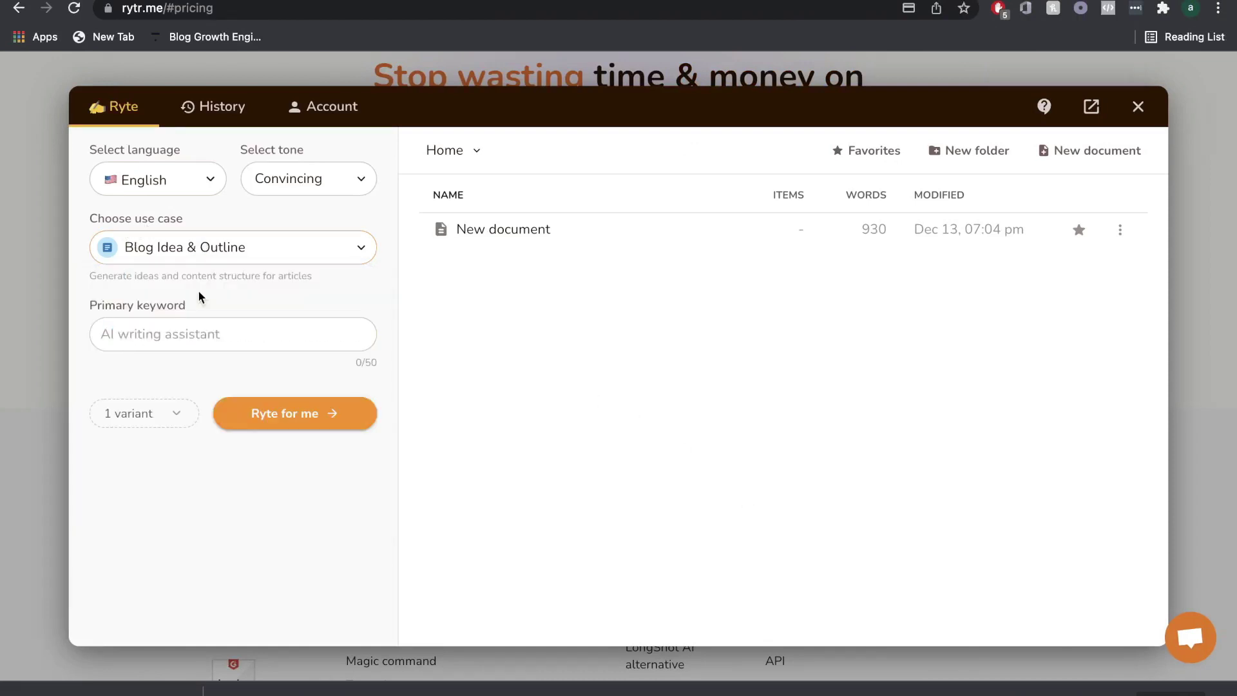
pyautogui.click(251, 329)
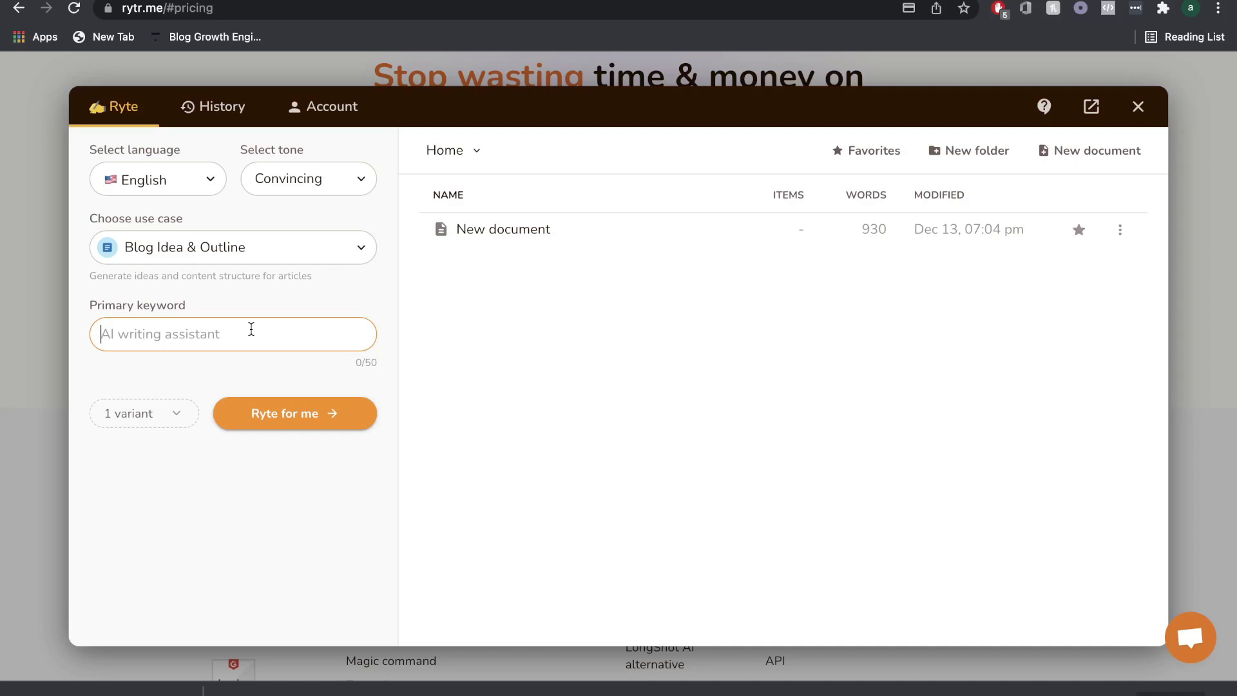
pyautogui.write('Best 5 Cryptocurrencies to invest in 2022')
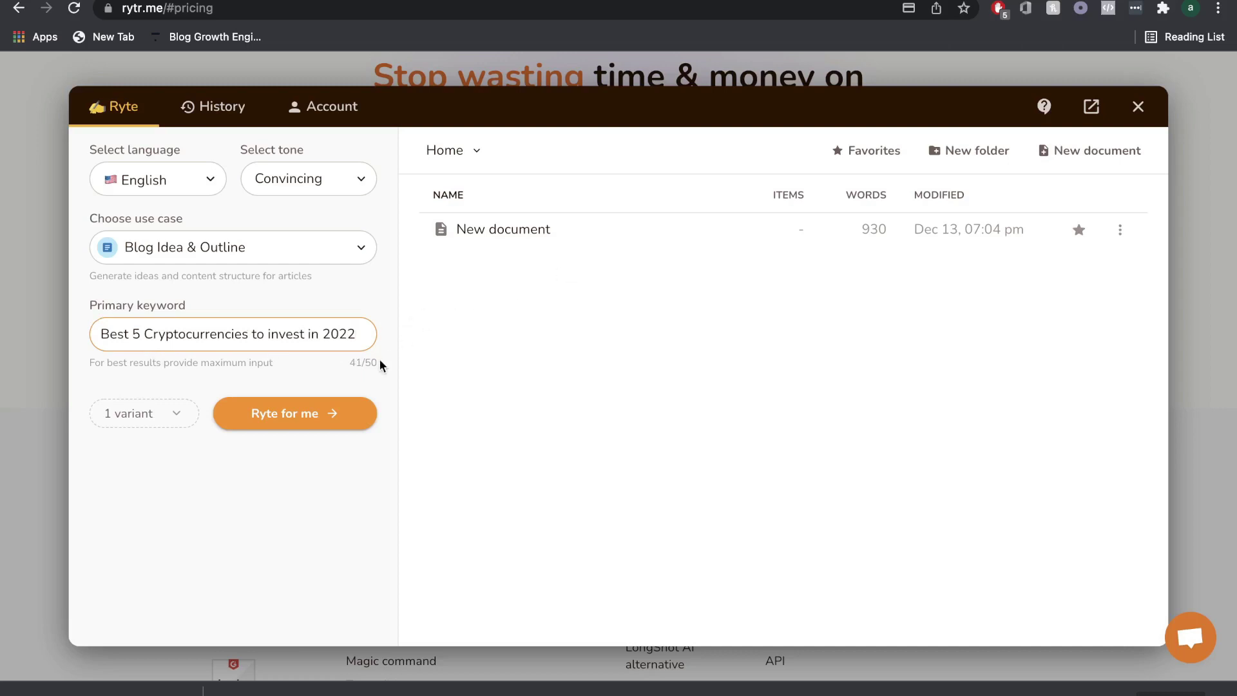
pyautogui.click(335, 408)
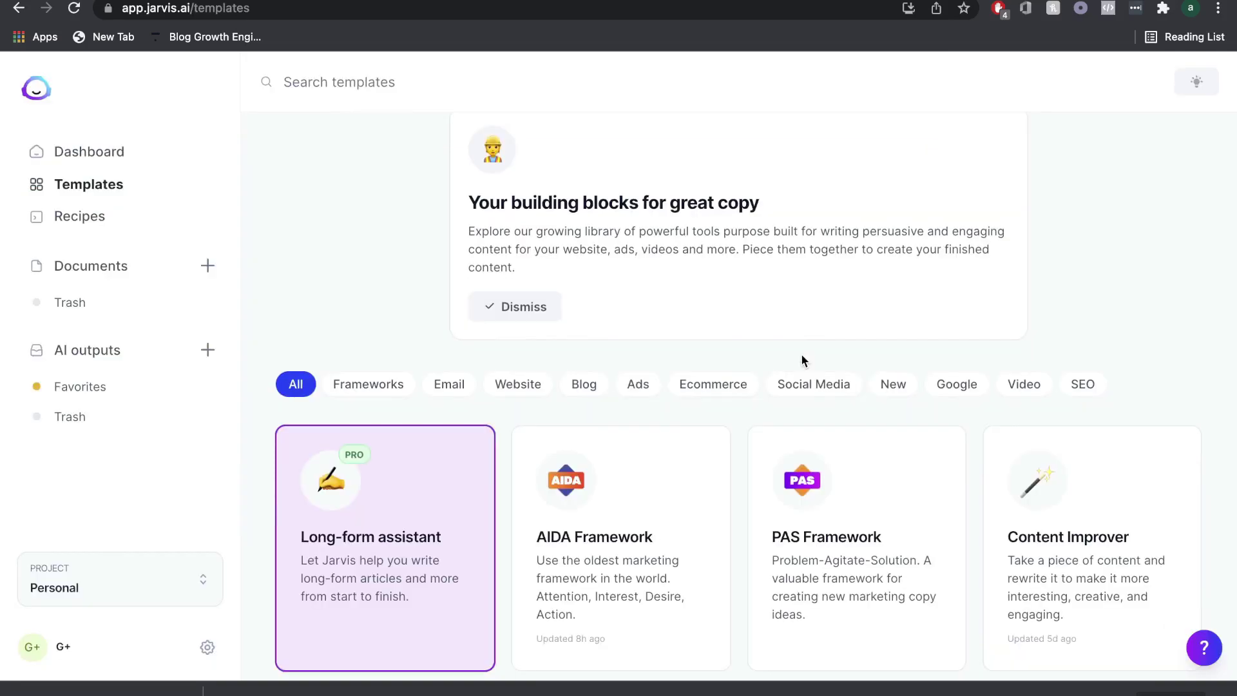
pyautogui.scroll(-1, 801, 356)
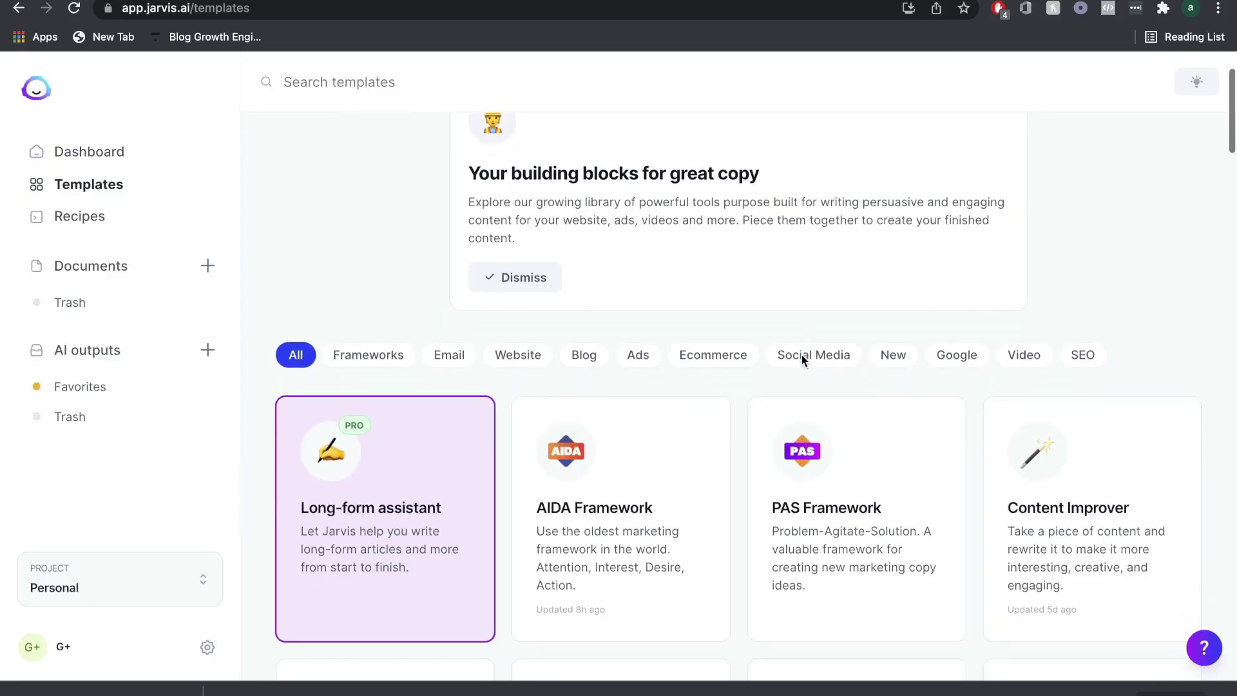
pyautogui.scroll(-2, 801, 356)
pyautogui.scroll(-3, 802, 357)
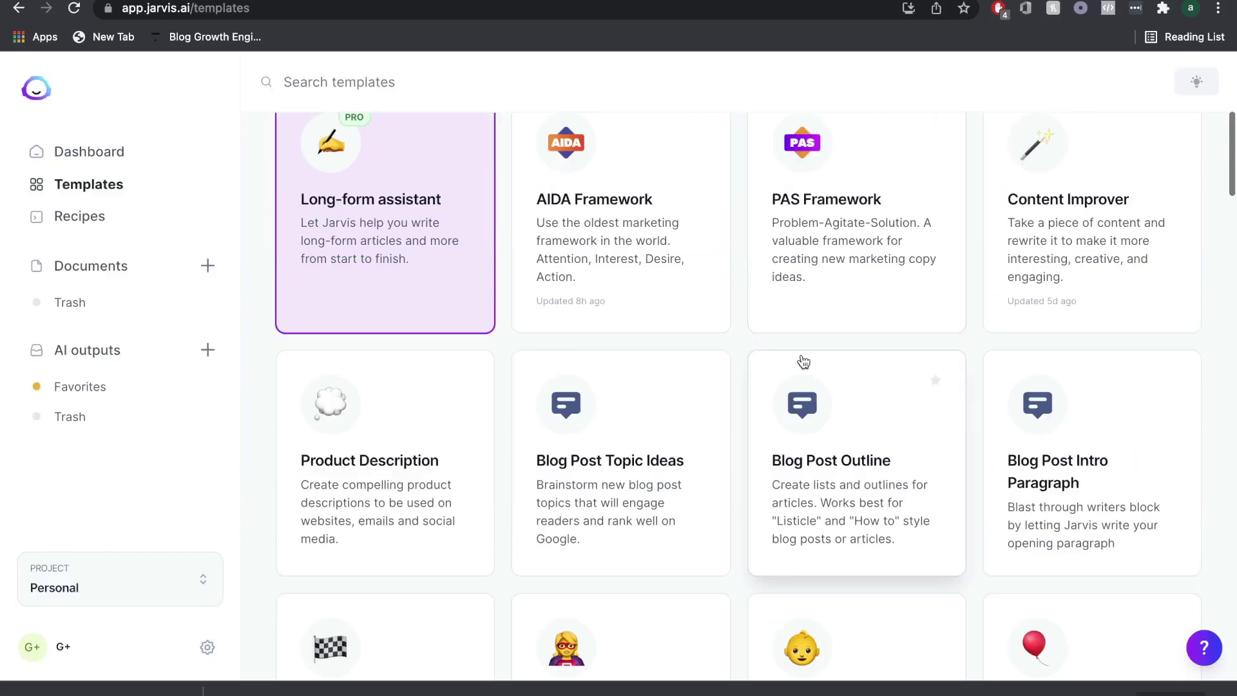
pyautogui.click(801, 359)
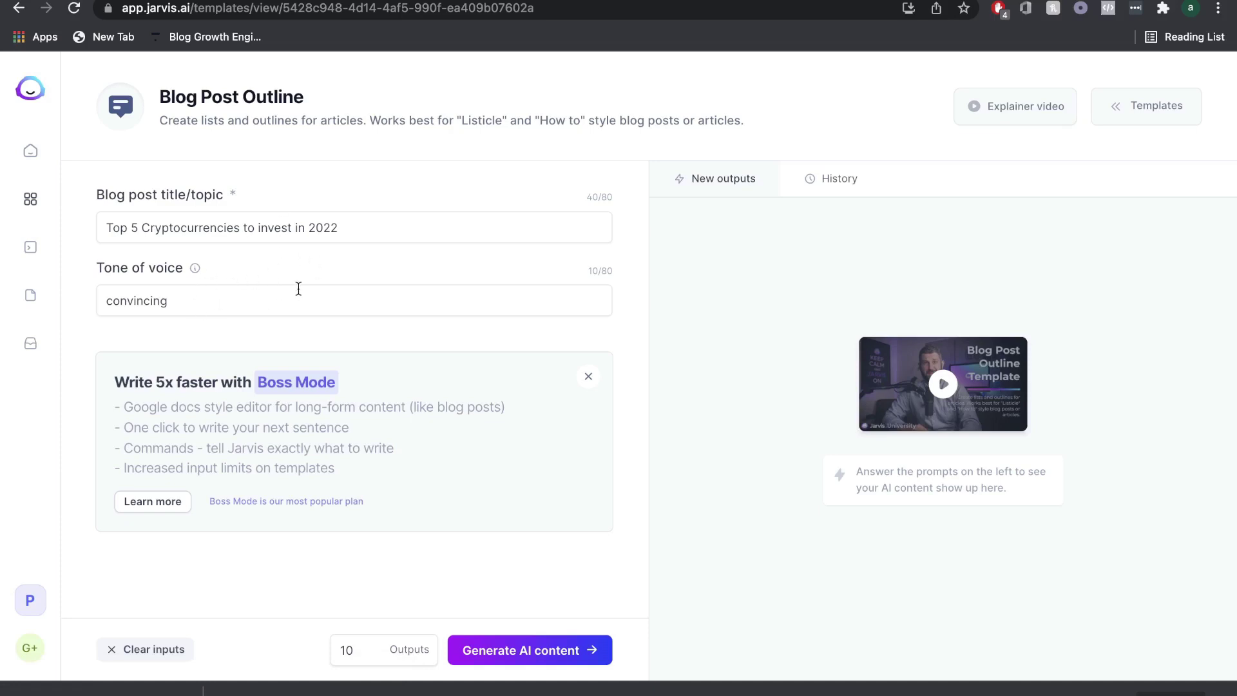
pyautogui.click(75, 154)
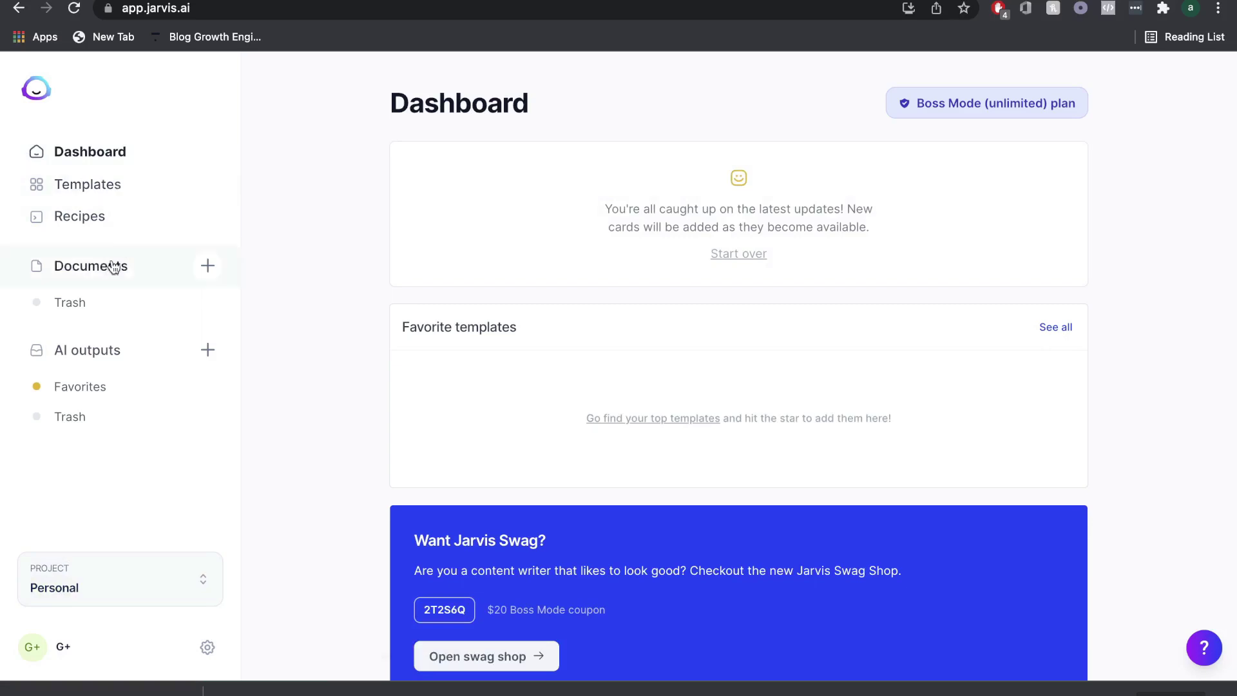
# - Start a new Jarvis document with the Long-form assistant template, using the Blog post workflow
pyautogui.click(109, 185)
pyautogui.scroll(-2, 490, 364)
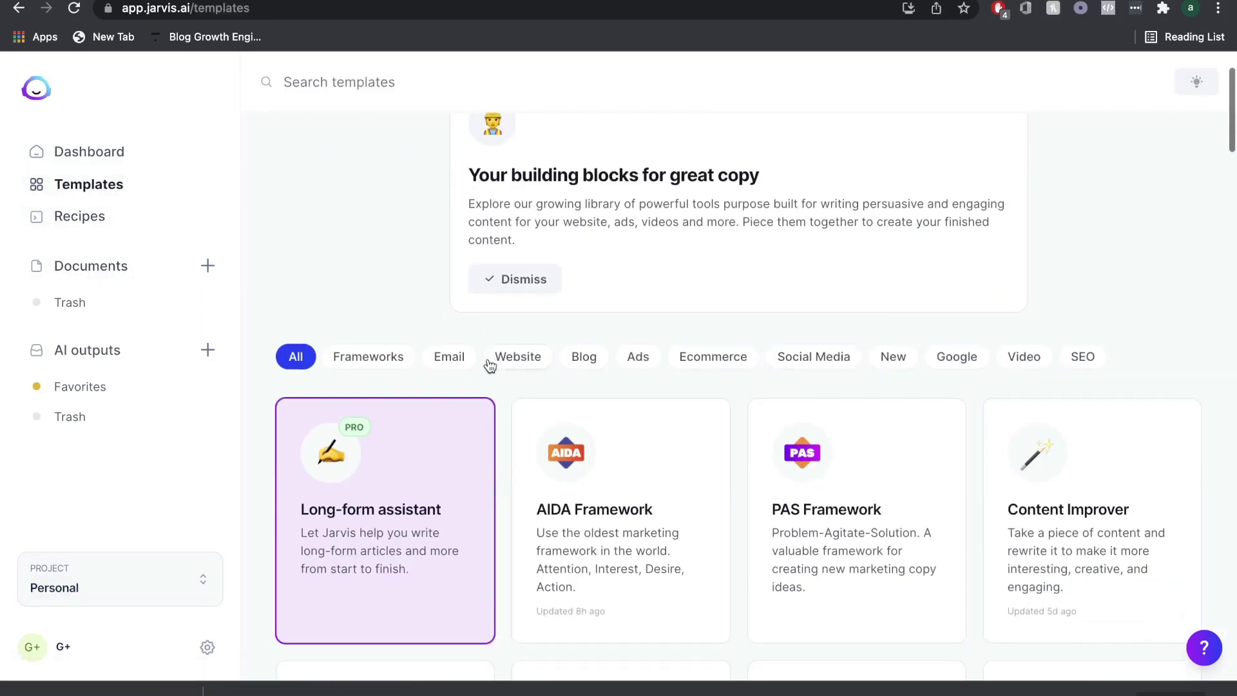
pyautogui.click(427, 498)
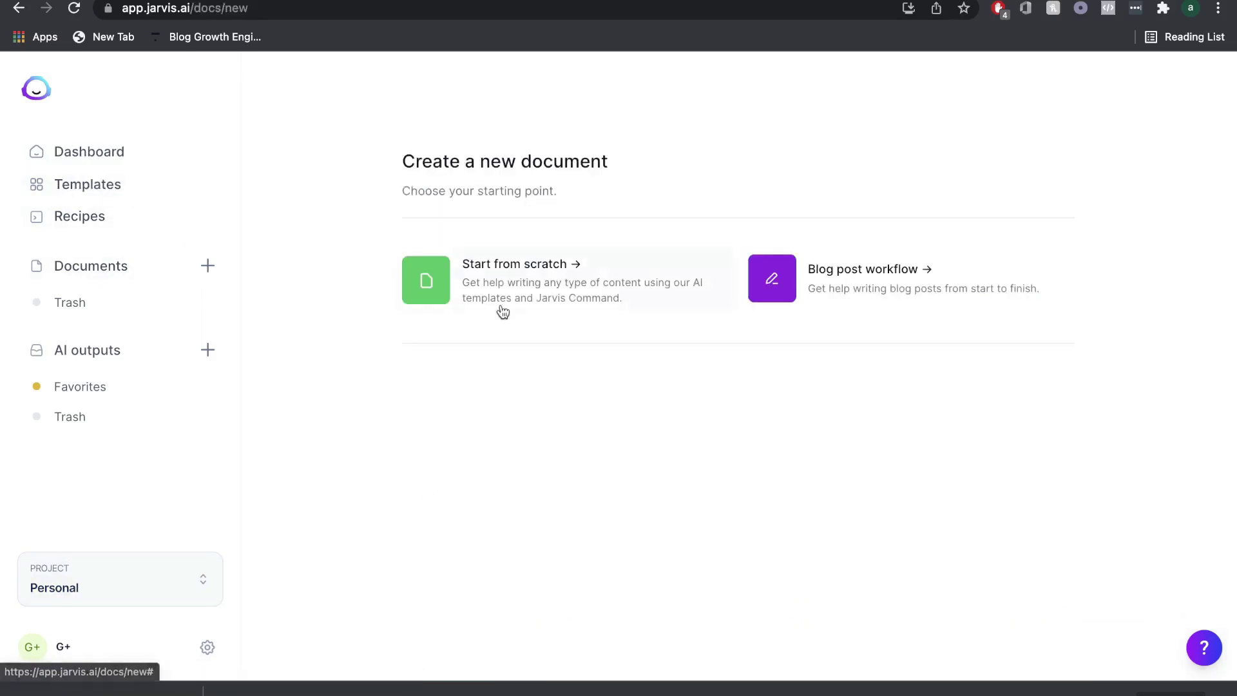
pyautogui.click(850, 287)
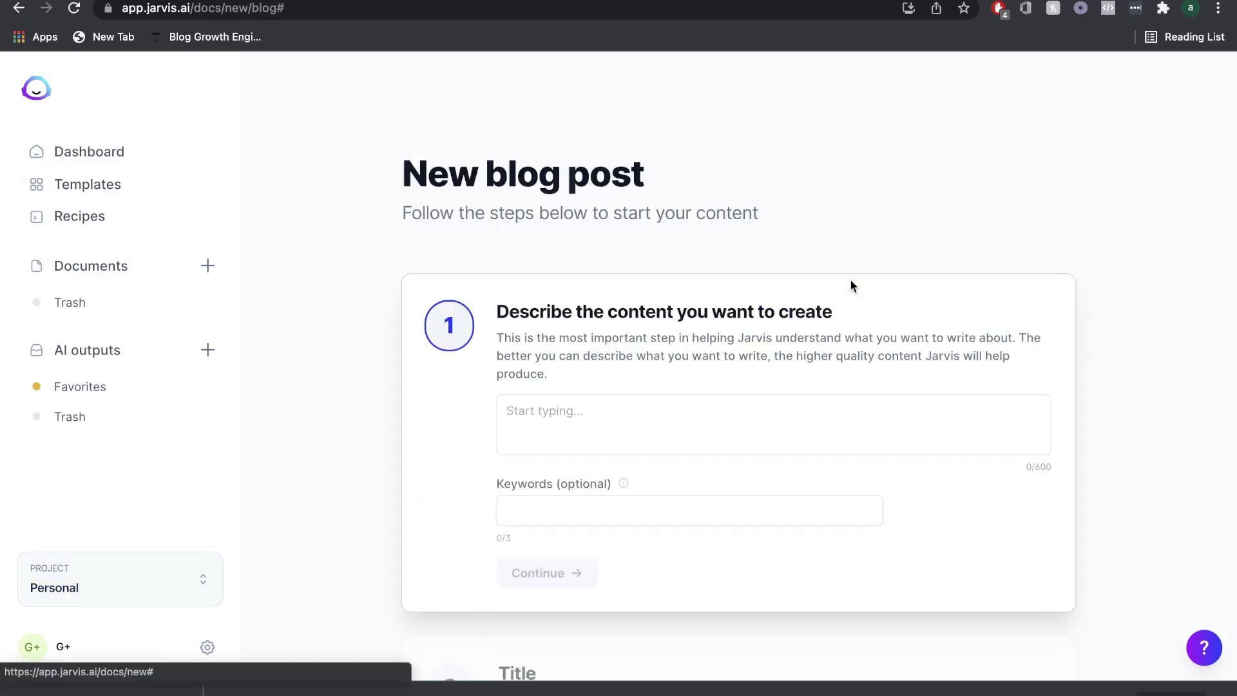
# - Describe the blog post content as "The Best 5 Cryptocurrencies to Invest in 2022" and generate title ideas for it
pyautogui.click(608, 348)
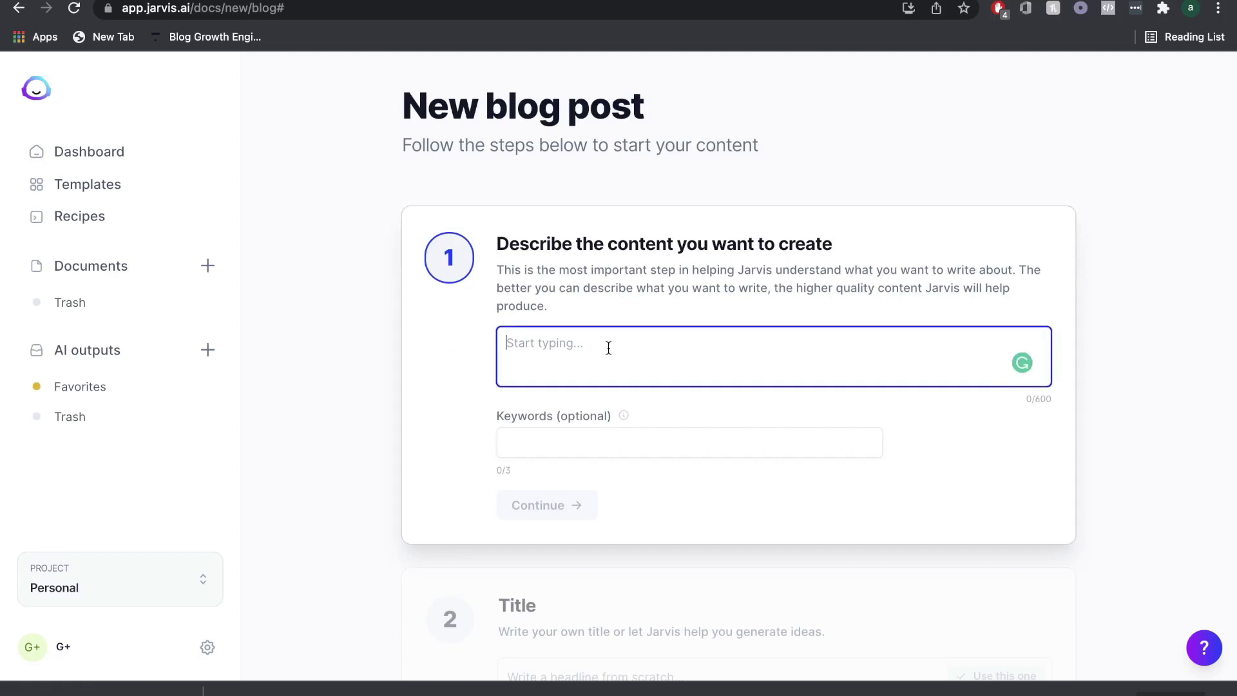
pyautogui.write('The Best 5 Cryptocurrencies to Invest in 2022')
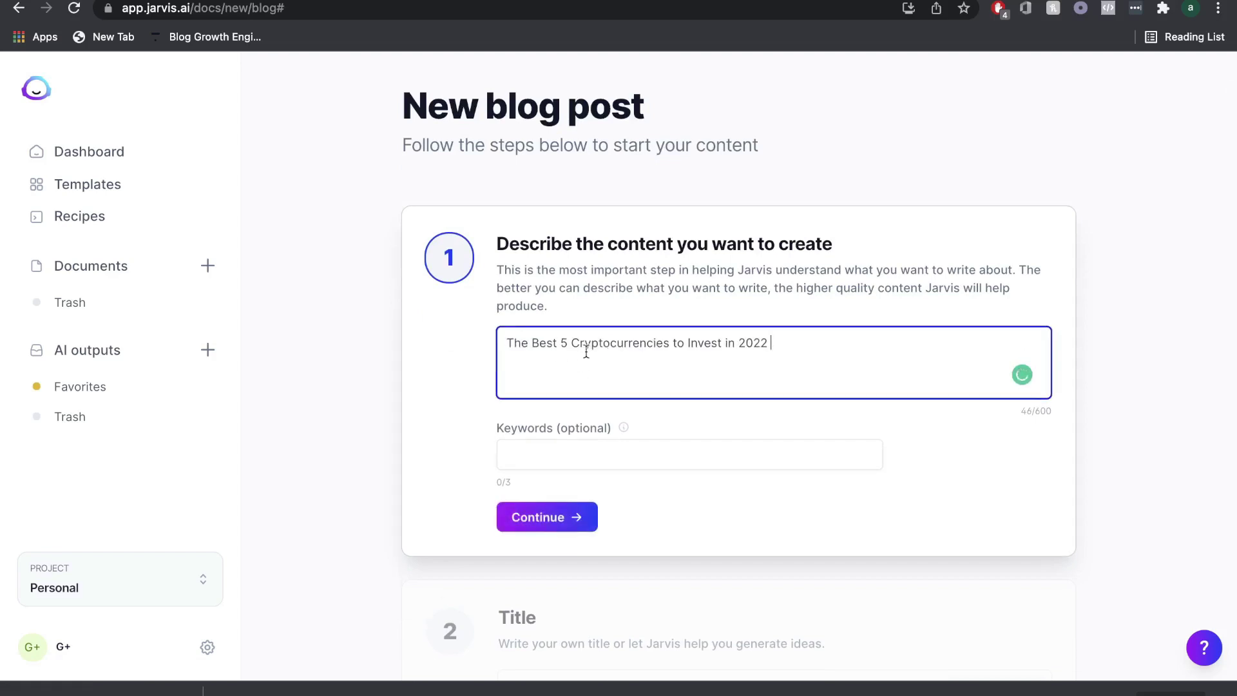
pyautogui.scroll(-1, 695, 362)
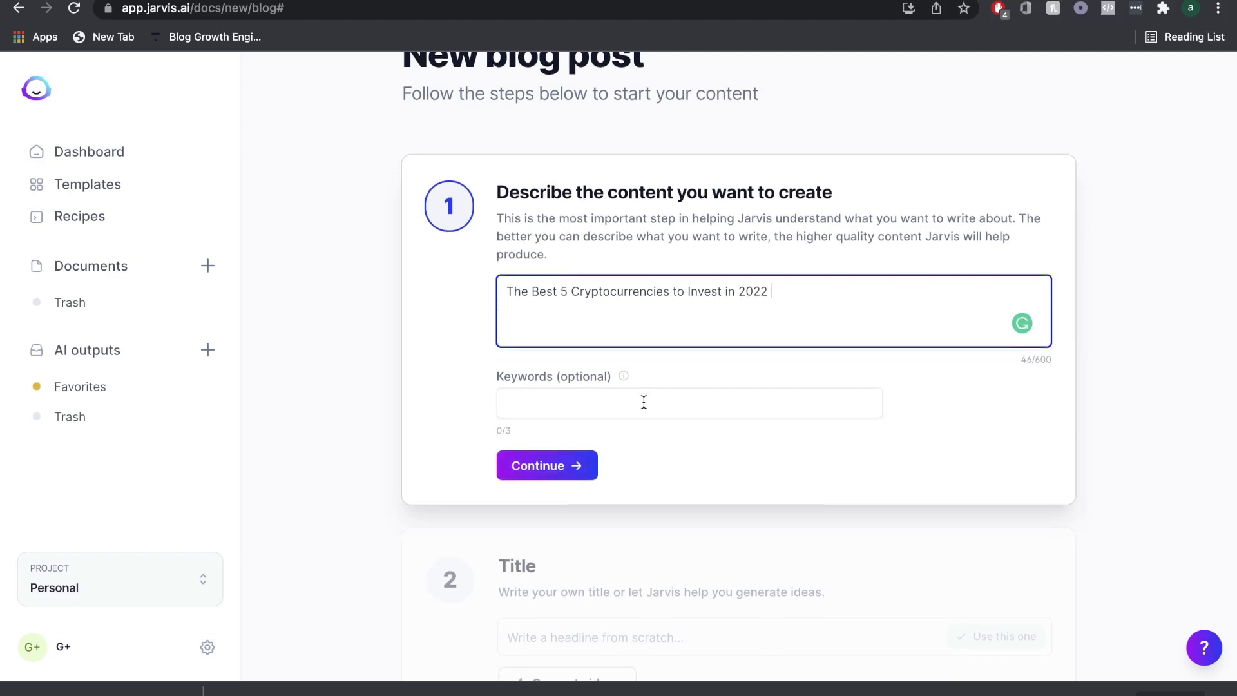
pyautogui.scroll(-1, 643, 400)
pyautogui.click(566, 442)
pyautogui.click(572, 425)
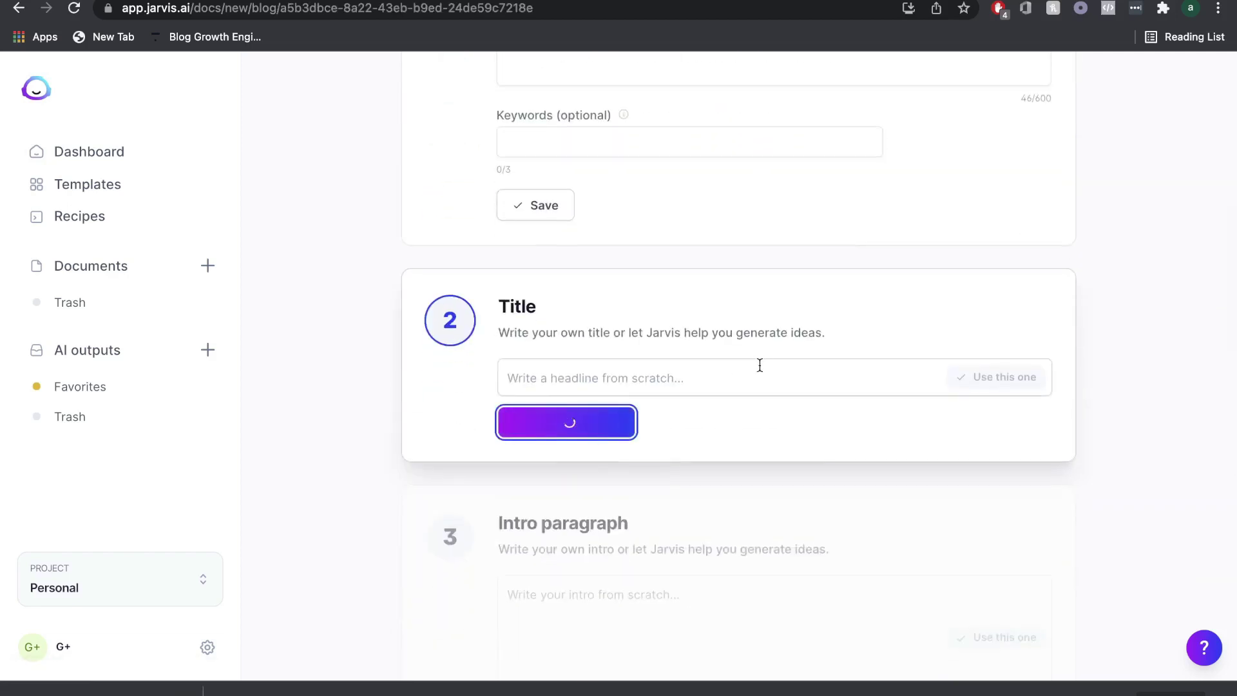
pyautogui.scroll(-1, 744, 360)
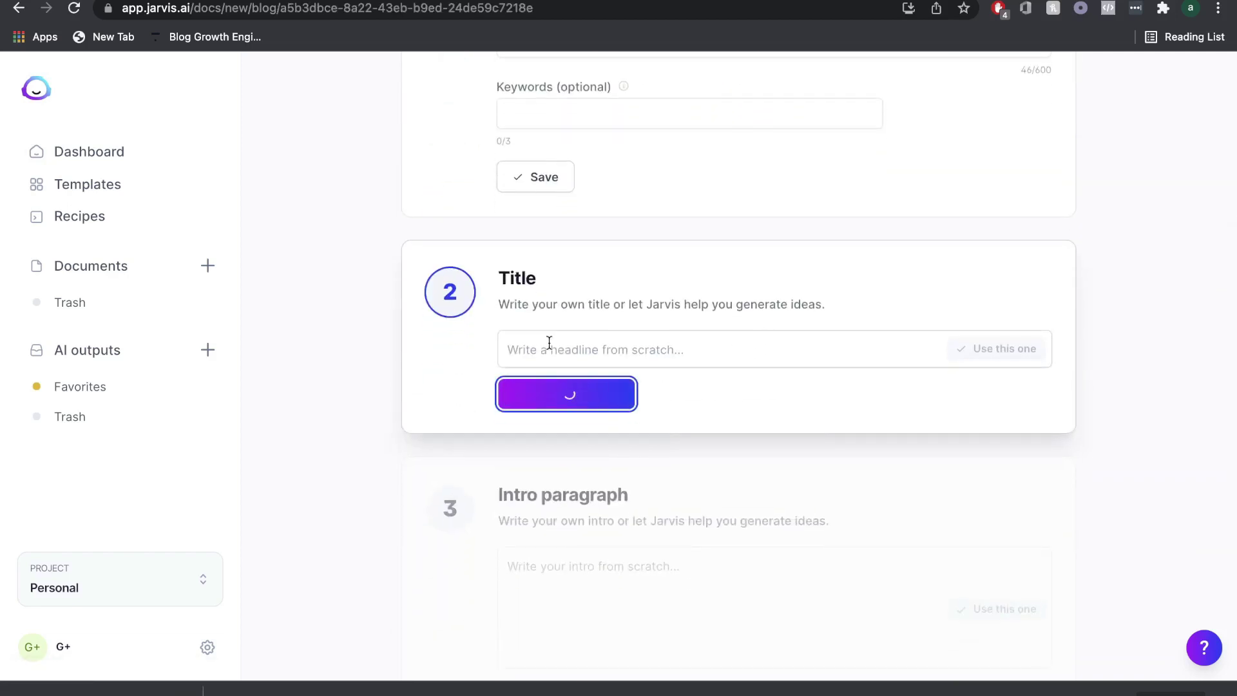
# - Use the title "The 5 Best Cryptocurrencies to Invest in 2022" for the blog post and generate intro paragraph ideas
pyautogui.scroll(-2, 589, 359)
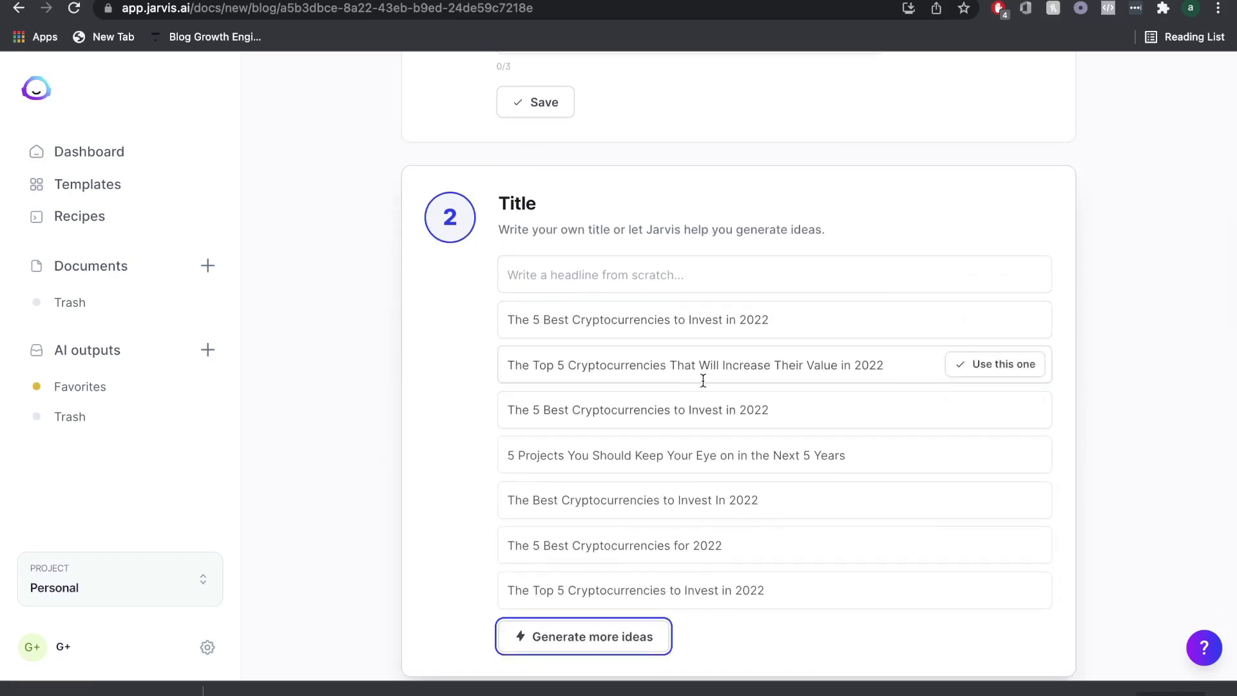
pyautogui.scroll(-1, 734, 462)
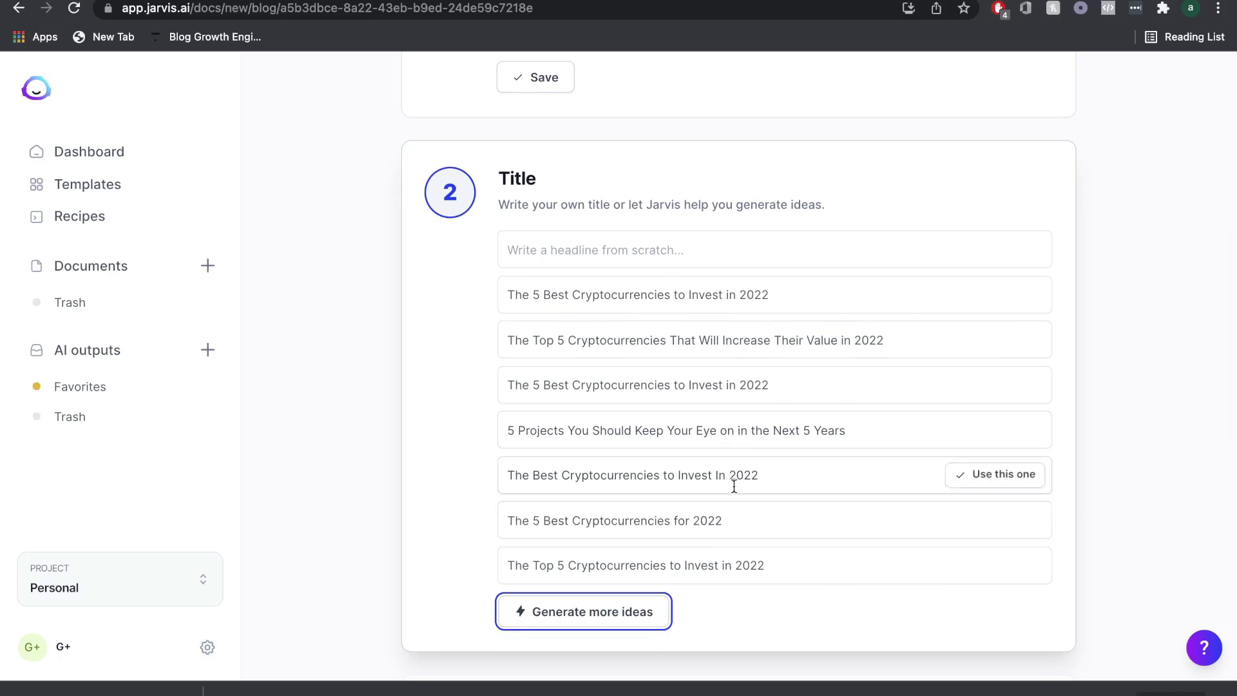
pyautogui.click(995, 294)
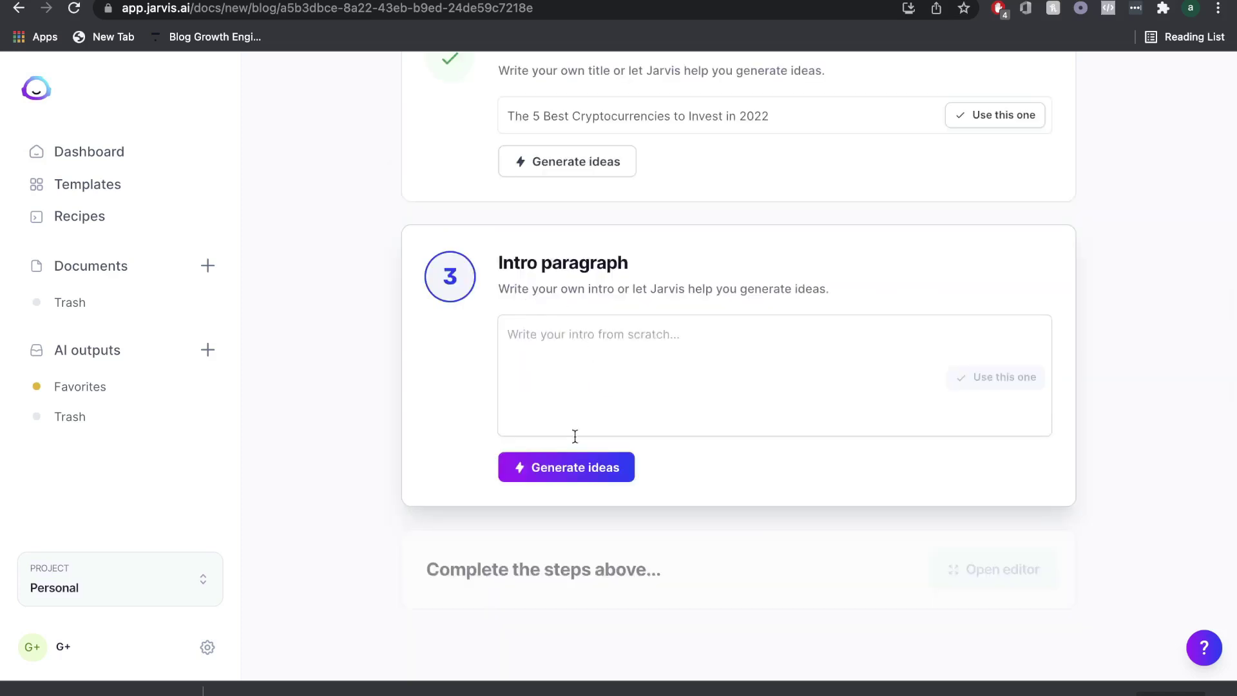
pyautogui.click(570, 468)
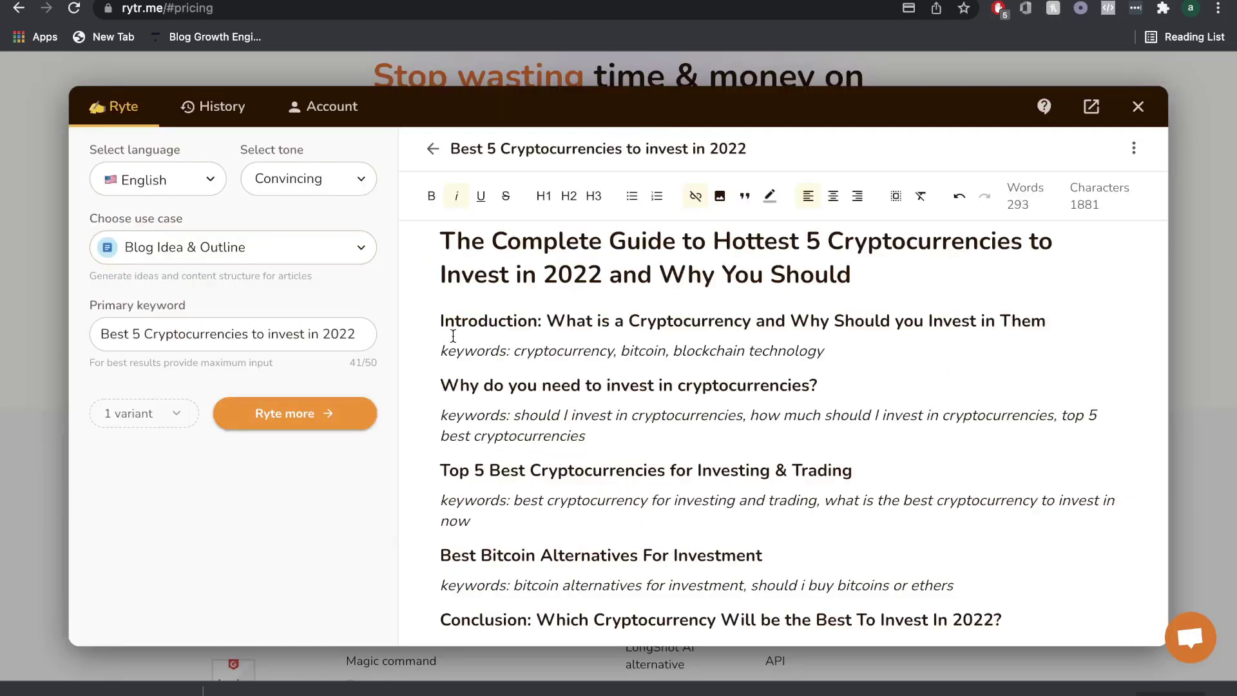
# - Switch to Rytr and examine the generated blog outlines, comparing their titles, section headings and keywords
pyautogui.scroll(1, 453, 335)
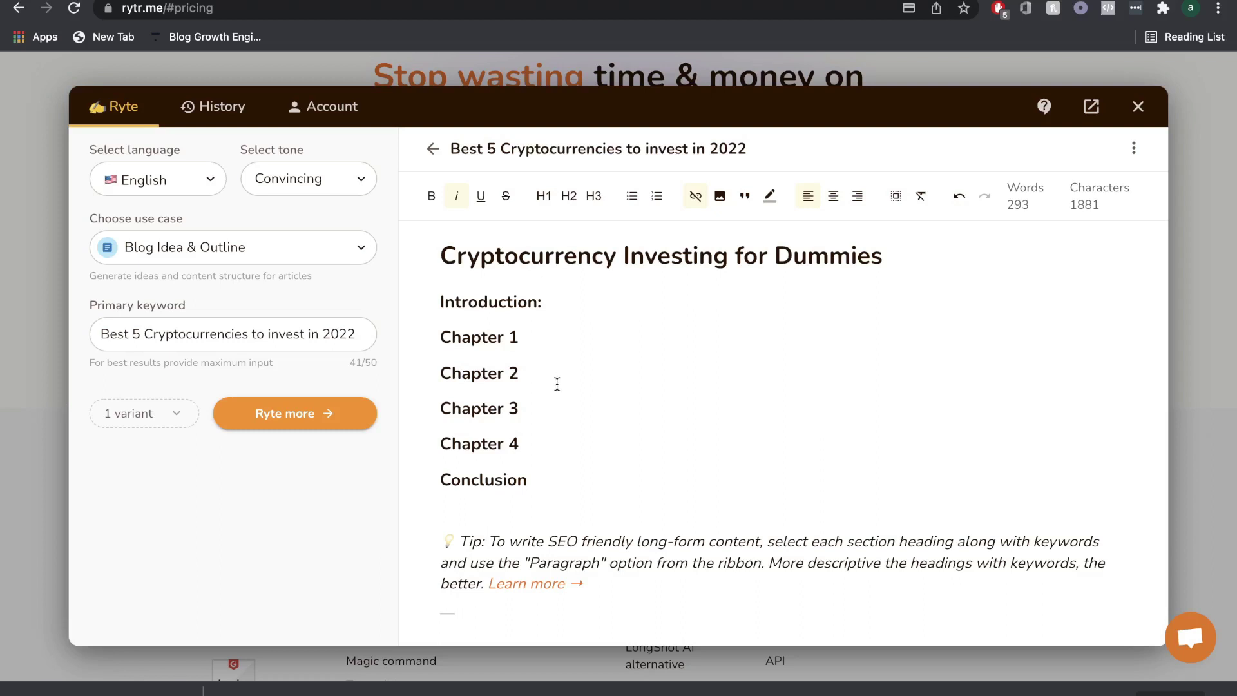
pyautogui.scroll(-1, 557, 384)
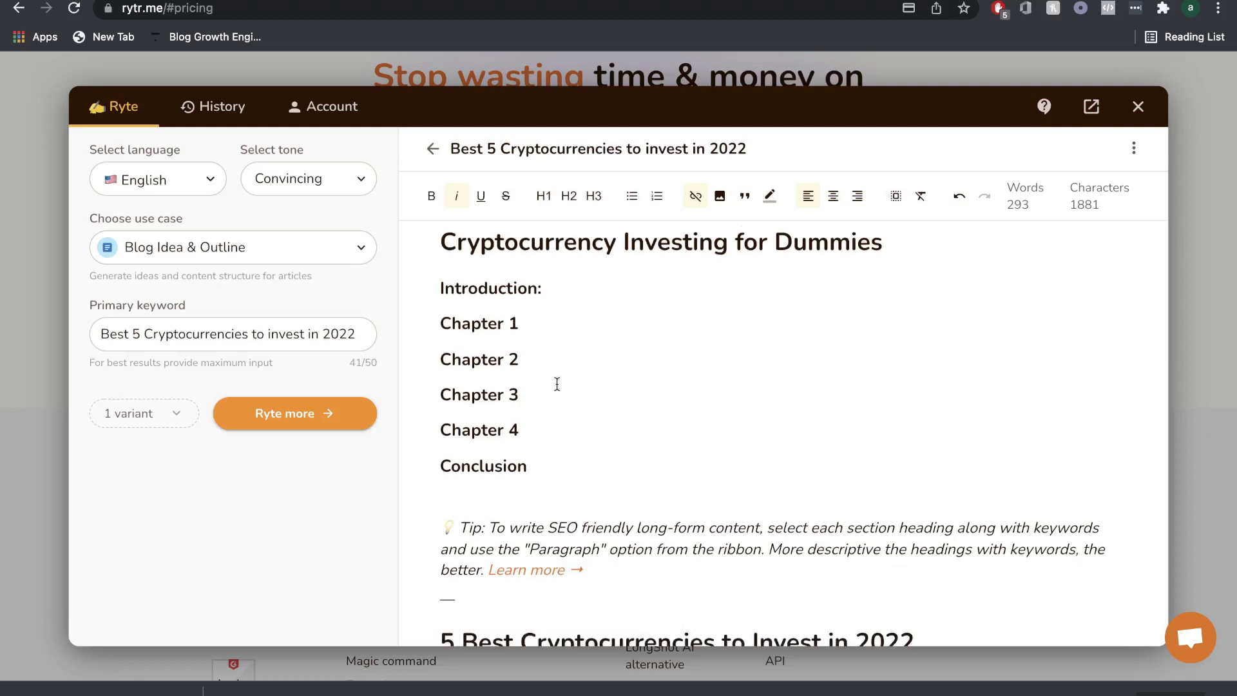
pyautogui.scroll(-5, 557, 384)
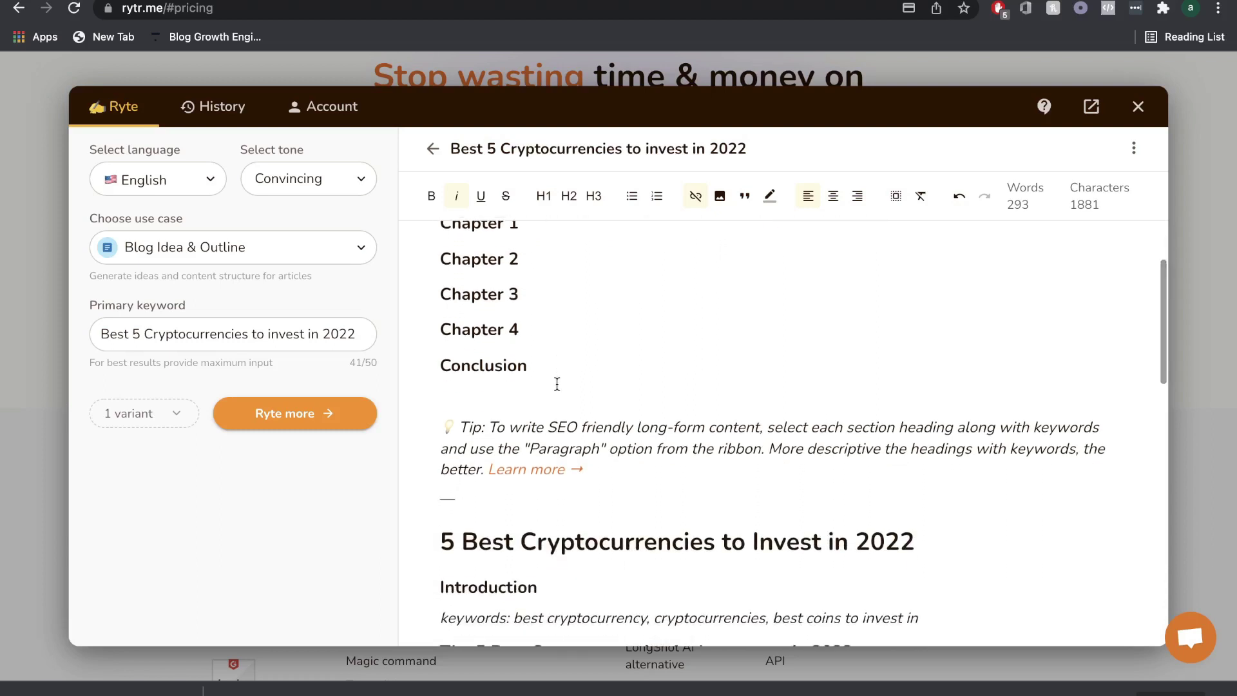
pyautogui.scroll(3, 538, 324)
pyautogui.scroll(-3, 541, 362)
pyautogui.scroll(-10, 541, 361)
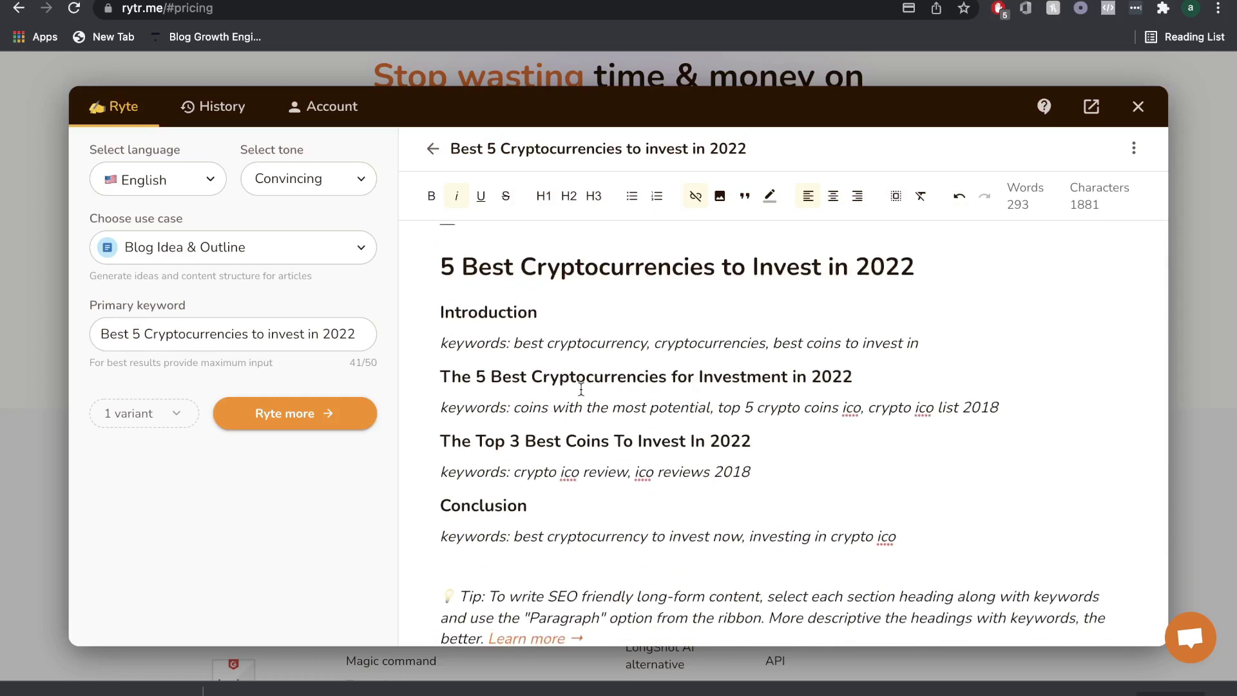
pyautogui.scroll(-8, 584, 391)
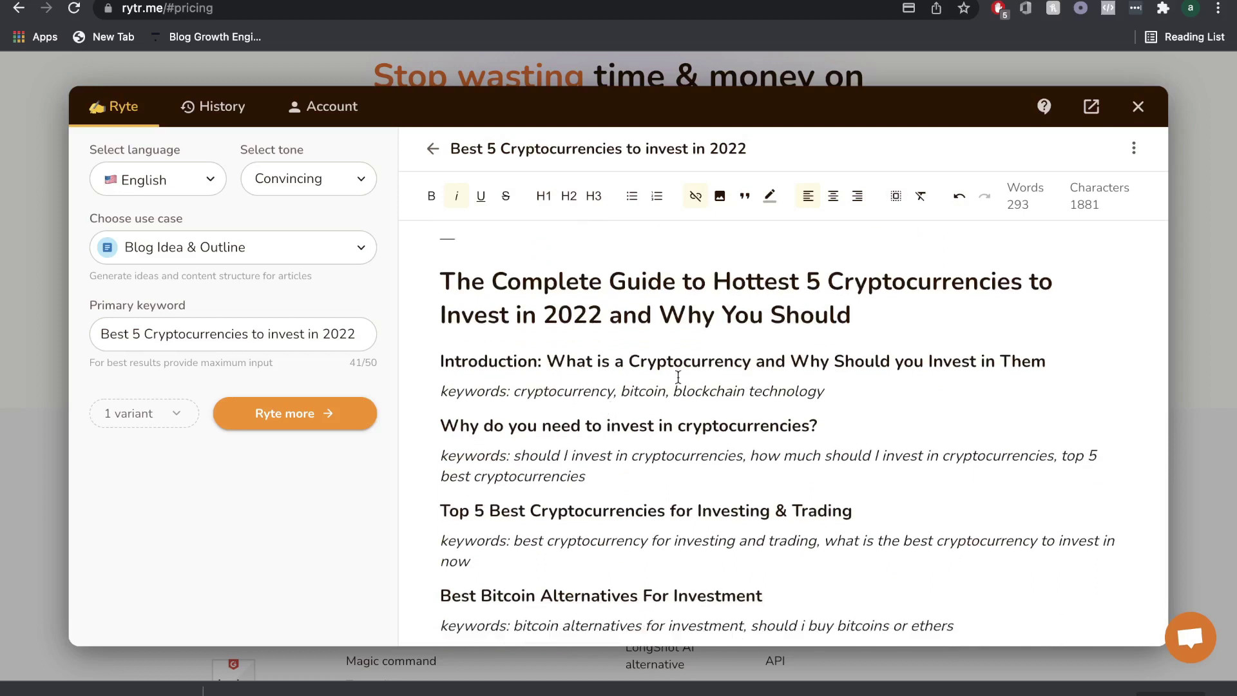
pyautogui.scroll(-1, 736, 375)
pyautogui.scroll(-3, 675, 409)
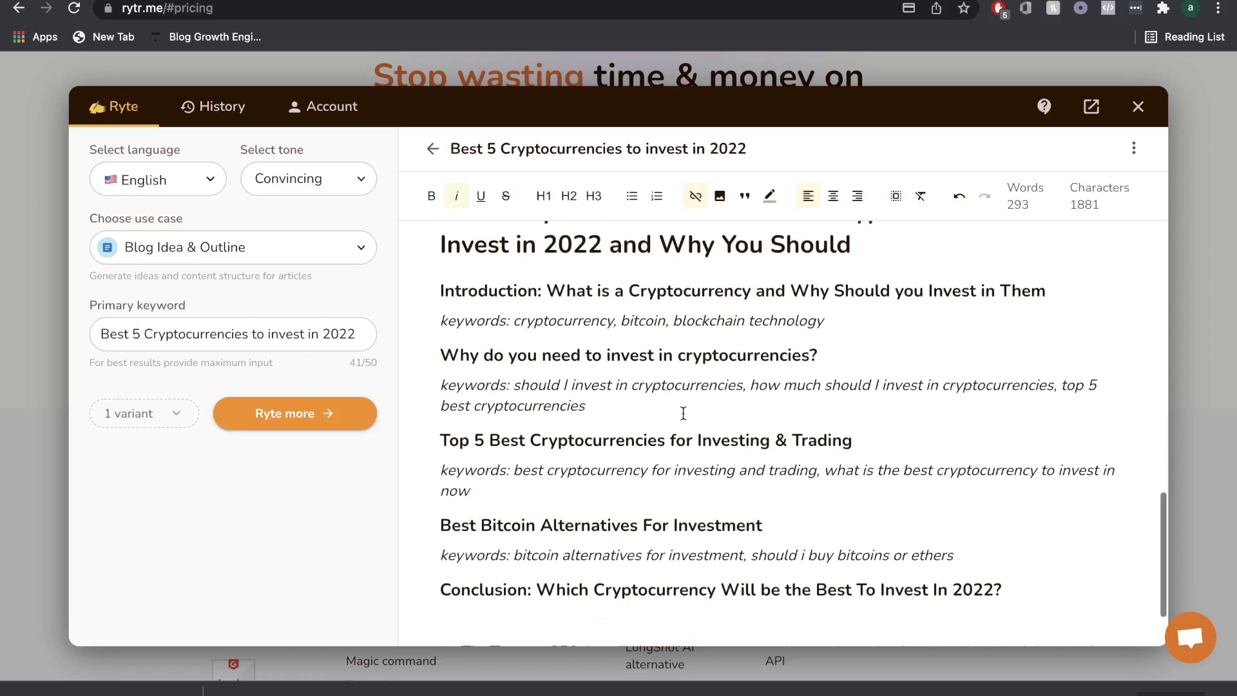
pyautogui.scroll(-1, 689, 454)
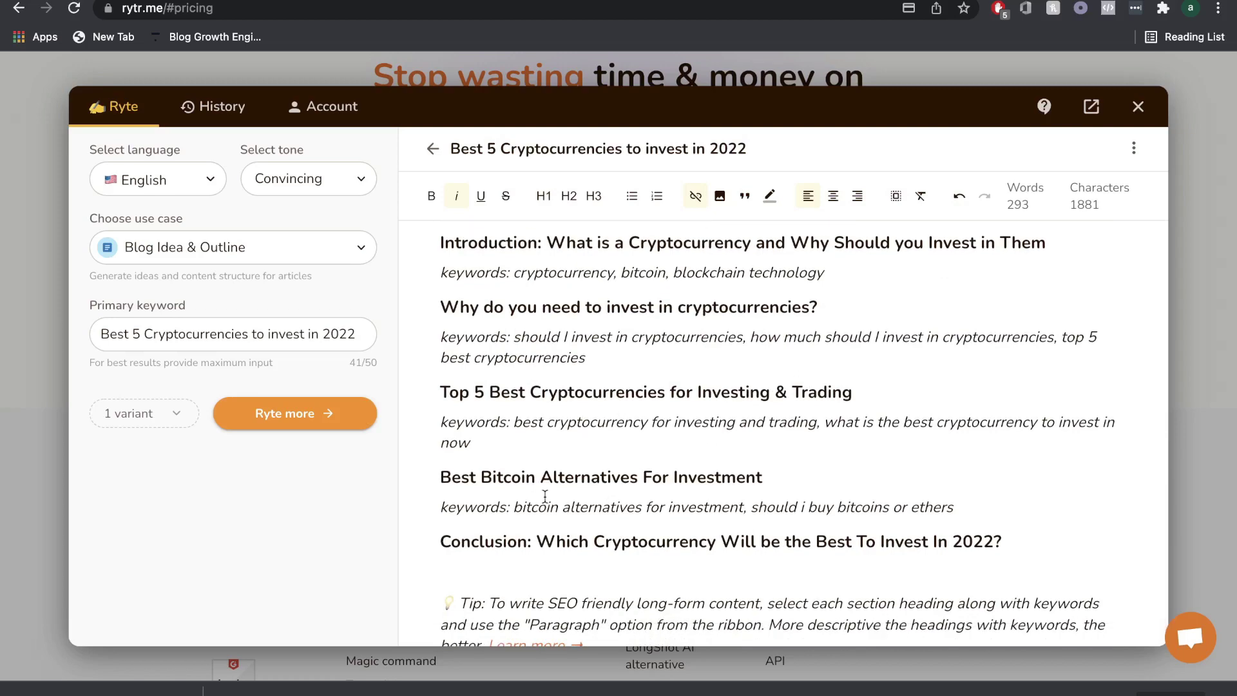
pyautogui.scroll(5, 489, 384)
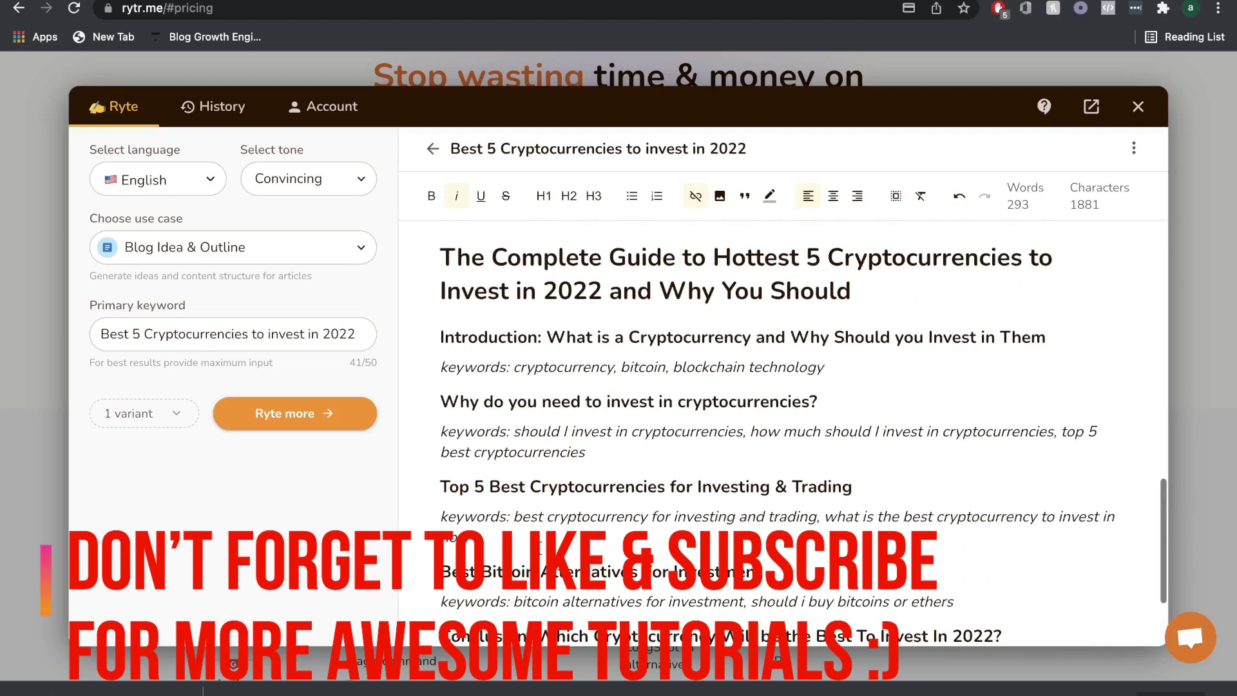
pyautogui.scroll(-1, 525, 335)
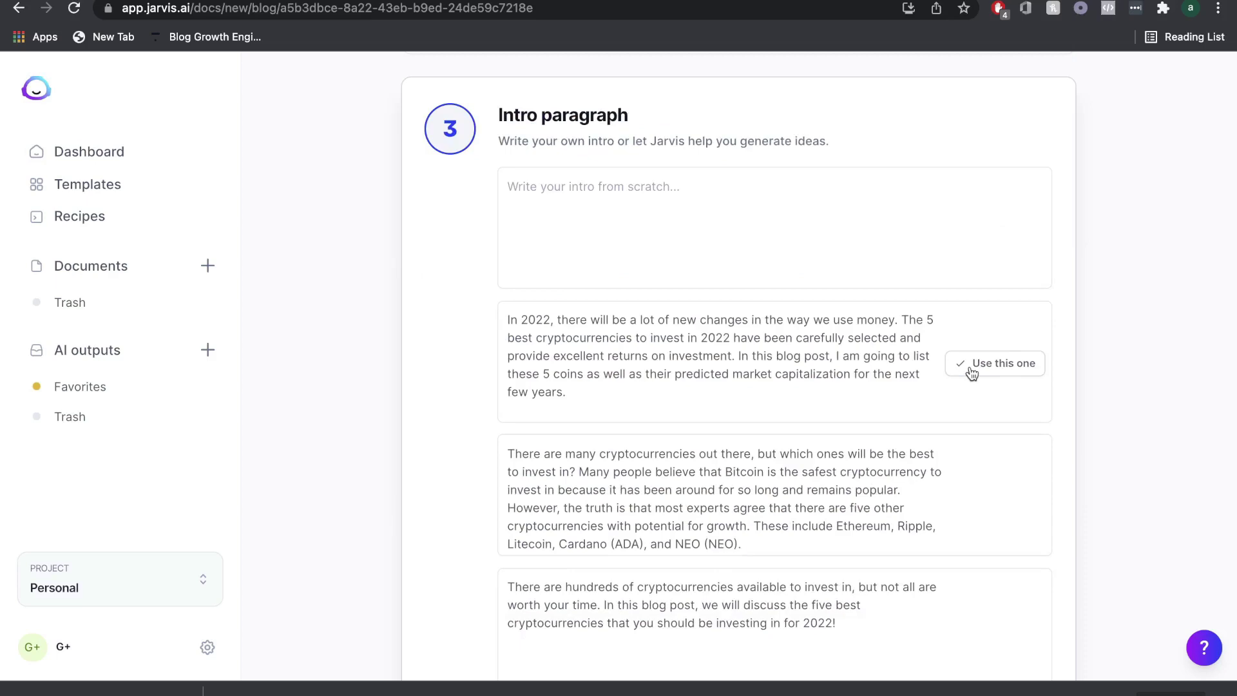
# - In Jarvis, generate more intro ideas, use the one beginning "In this article, we will talk about the best cryptocurrencies", and open the editor
pyautogui.scroll(-5, 850, 407)
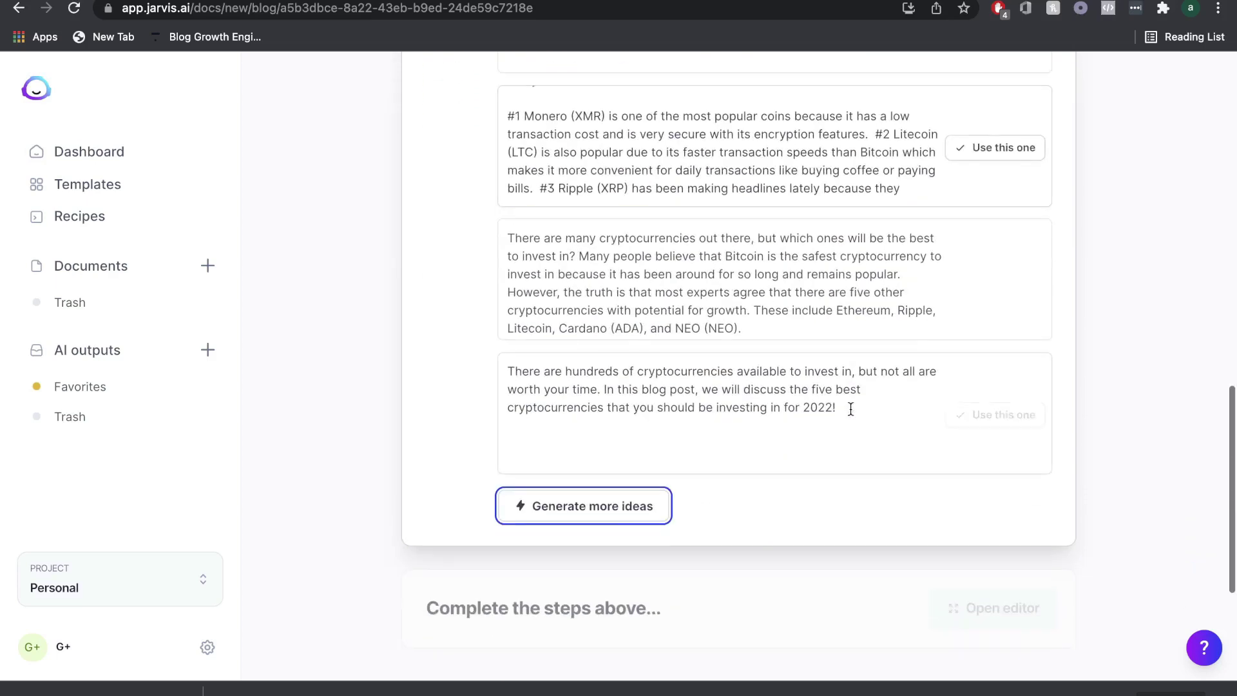
pyautogui.click(613, 507)
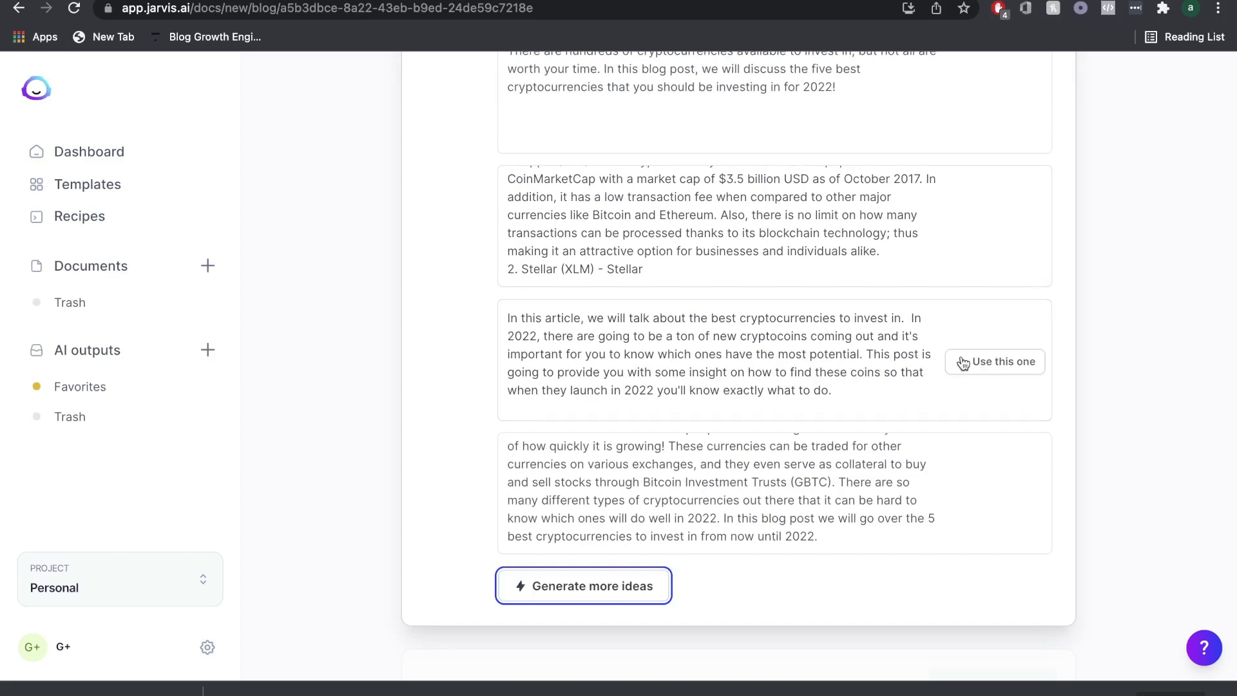
pyautogui.click(964, 362)
pyautogui.click(962, 358)
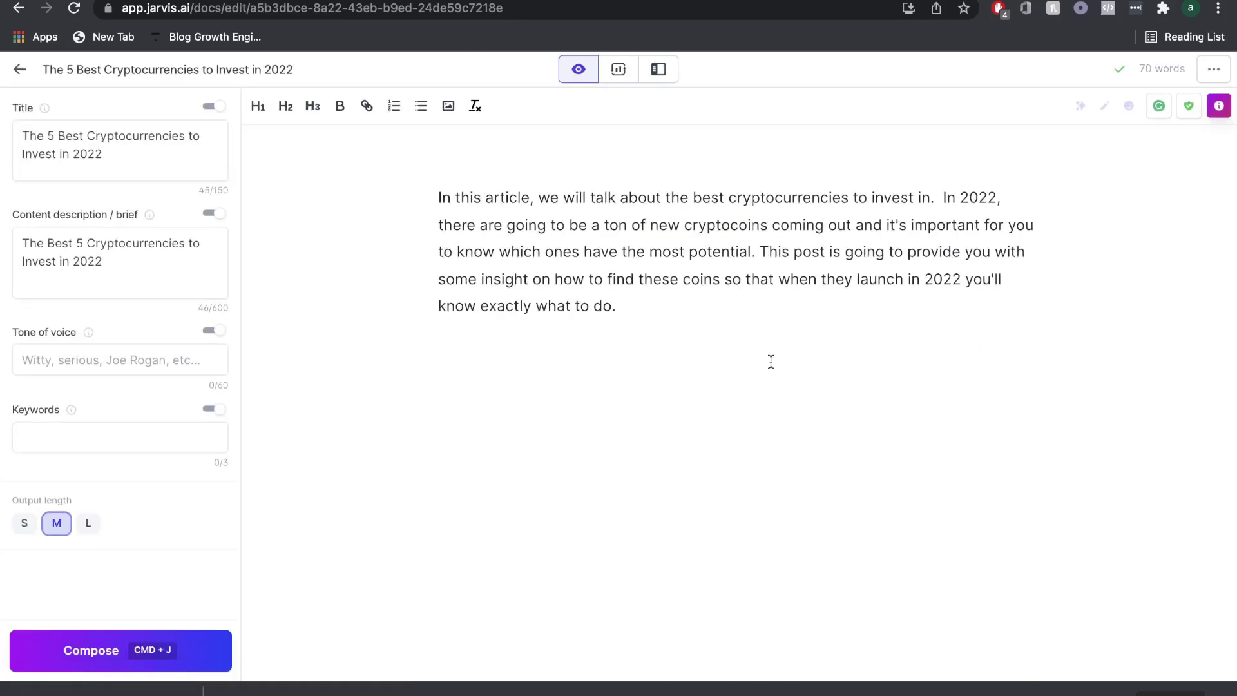
# - Start a new line below the intro and generate outlines with the Blog Post Outline template in the template view
pyautogui.click(685, 323)
pyautogui.press('Return')
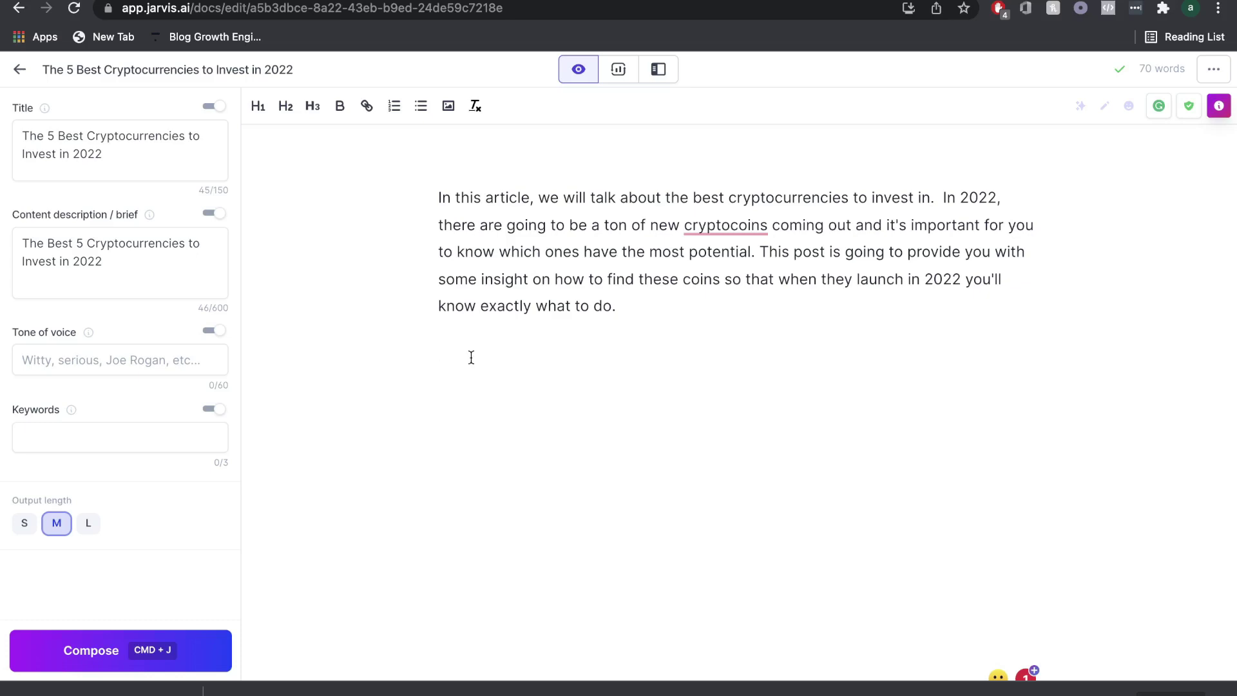
pyautogui.click(658, 69)
pyautogui.click(123, 276)
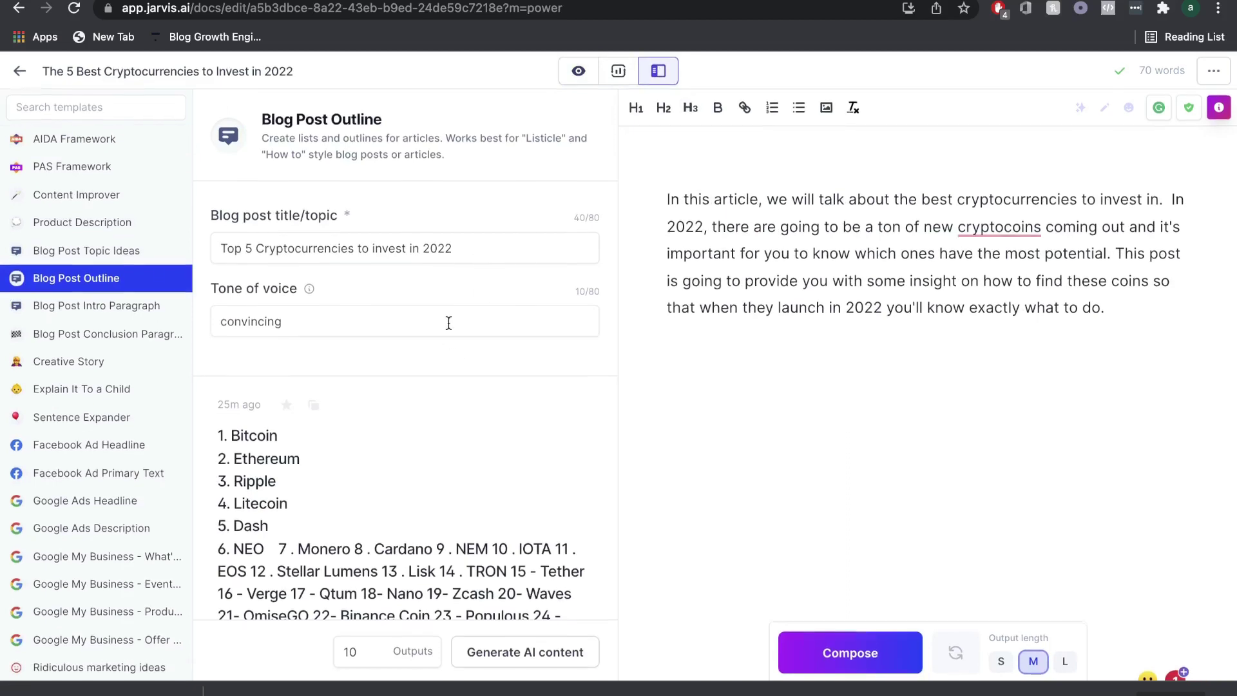
pyautogui.click(504, 651)
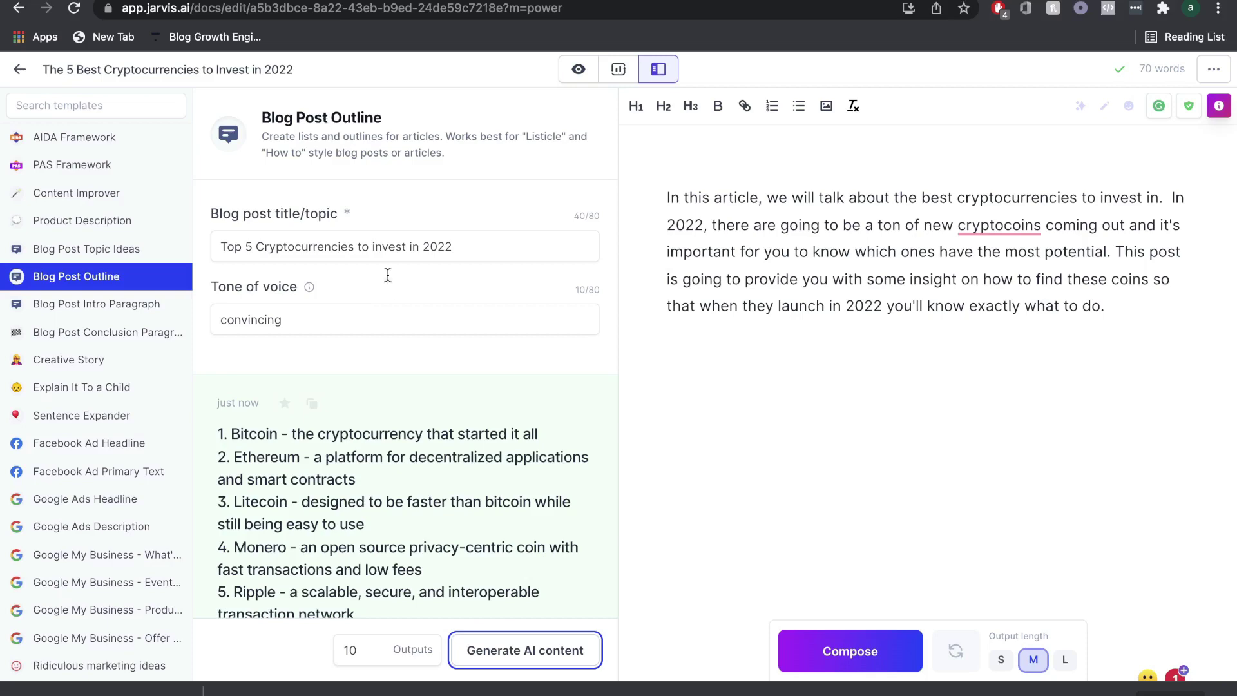
# - Find the six-point outline beginning "What are cryptocurrencies and how do they work" among the outputs and copy its full text
pyautogui.scroll(-5, 388, 275)
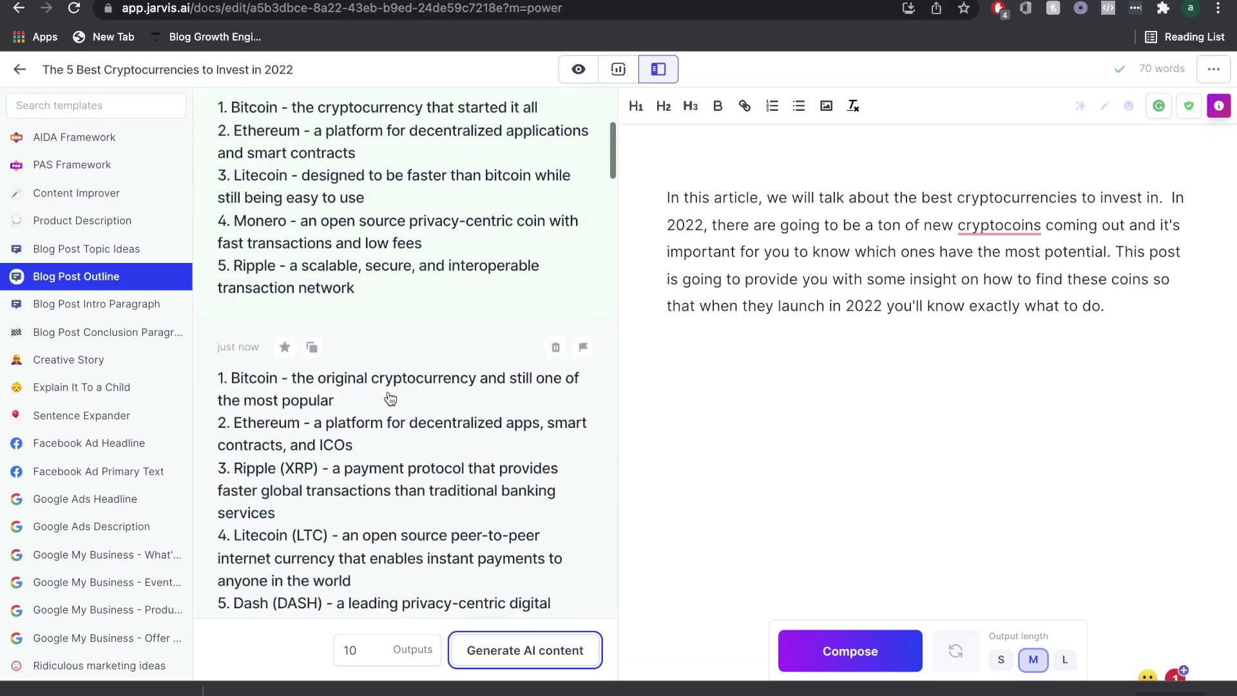
pyautogui.scroll(2, 342, 361)
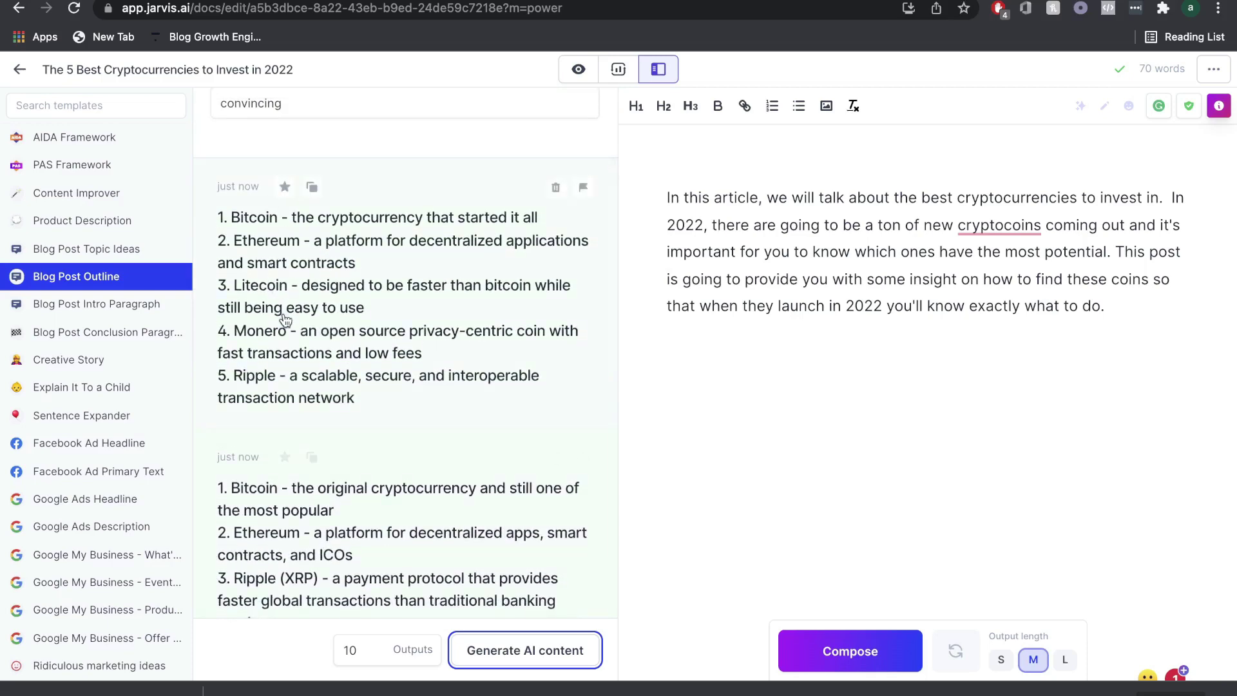
pyautogui.scroll(-1, 285, 320)
pyautogui.scroll(-4, 337, 418)
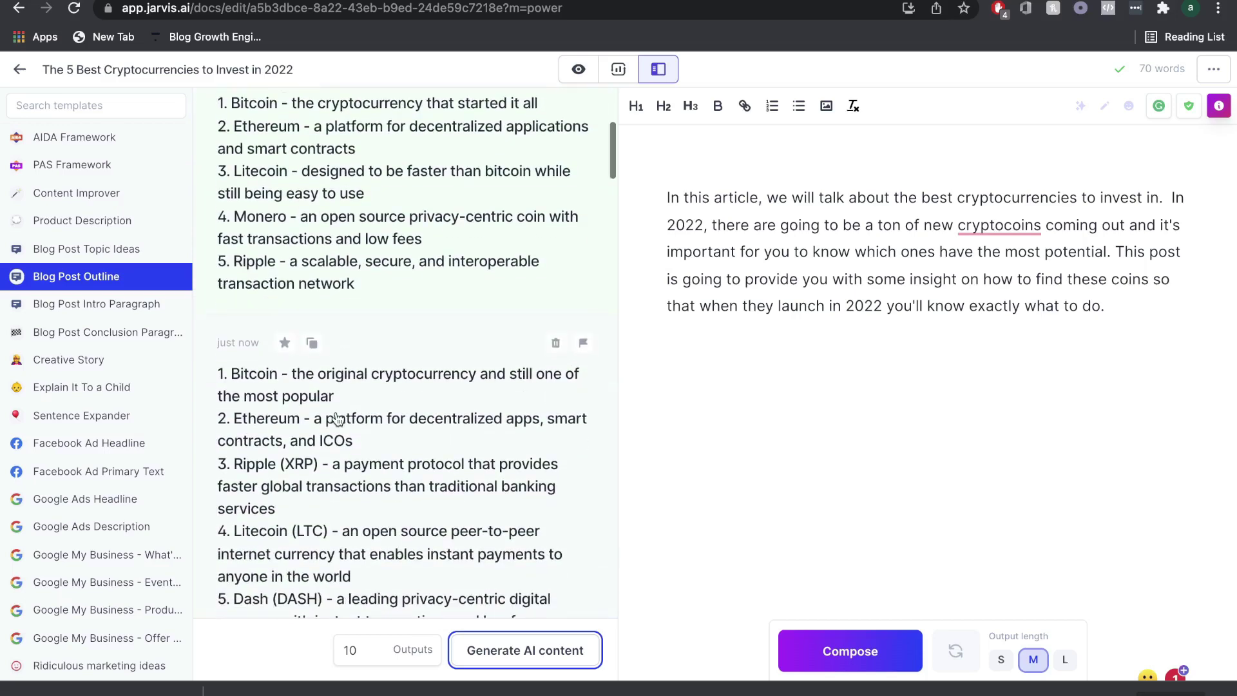
pyautogui.scroll(-5, 338, 419)
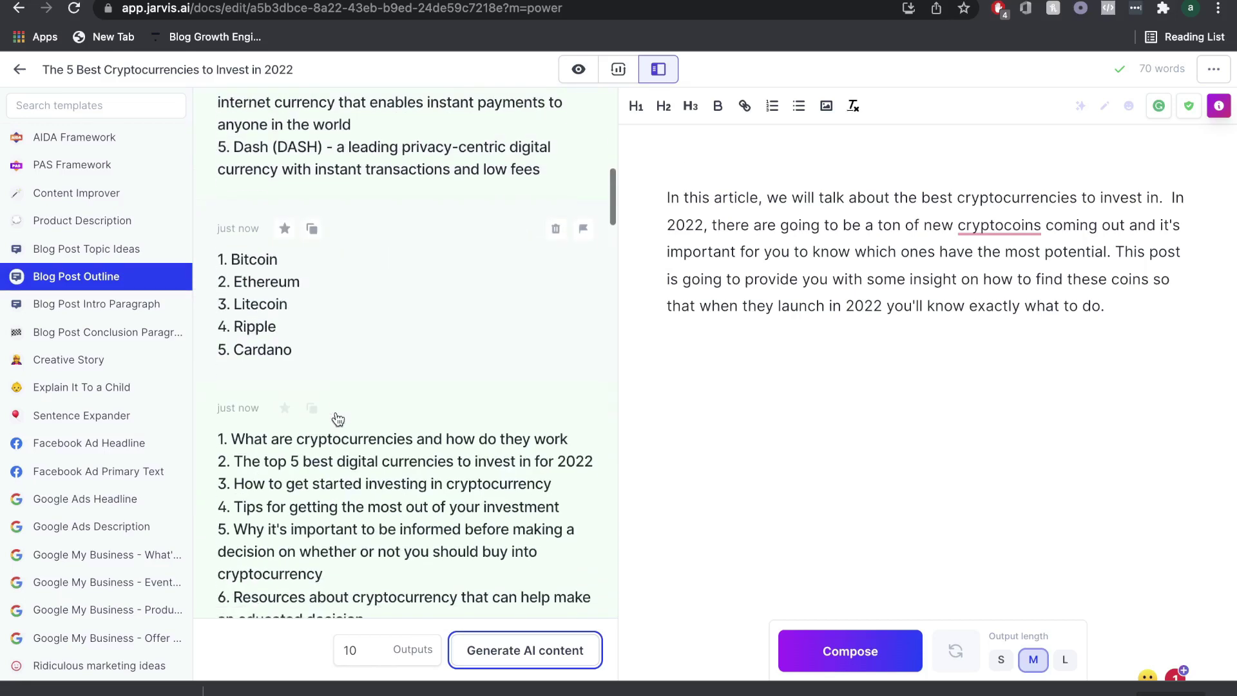
pyautogui.scroll(-1, 372, 448)
pyautogui.click(373, 419)
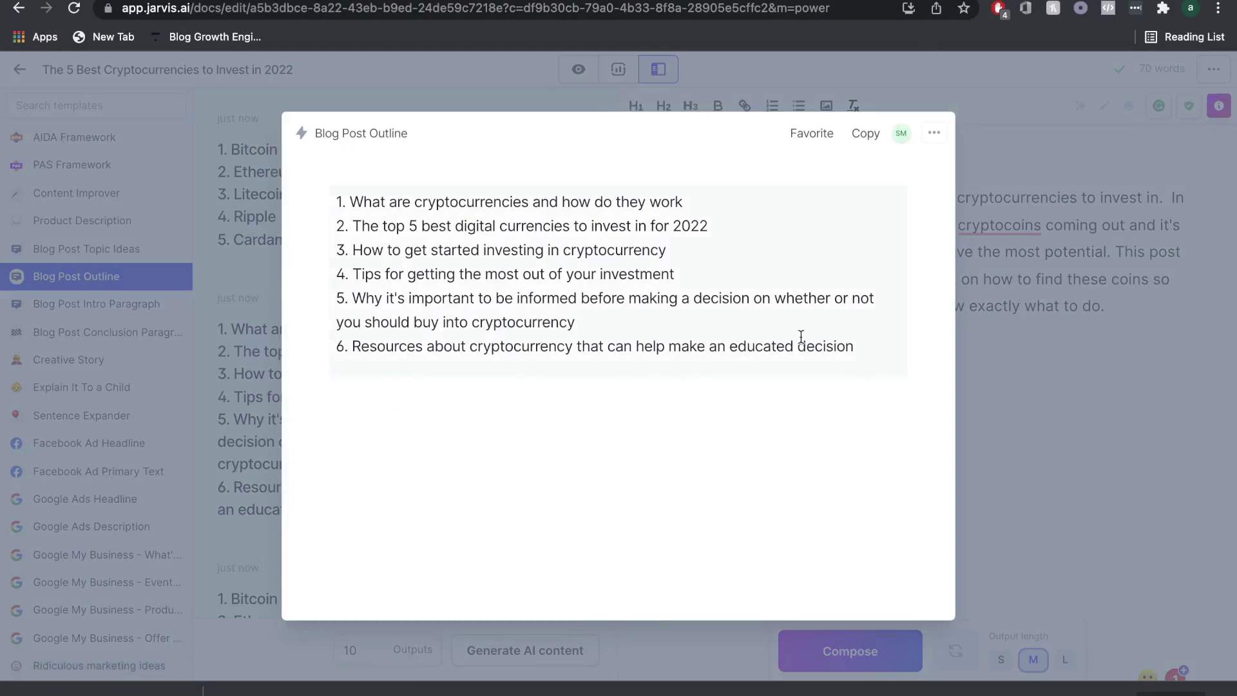
pyautogui.moveTo(870, 348); pyautogui.dragTo(335, 169)
pyautogui.press('super+c')
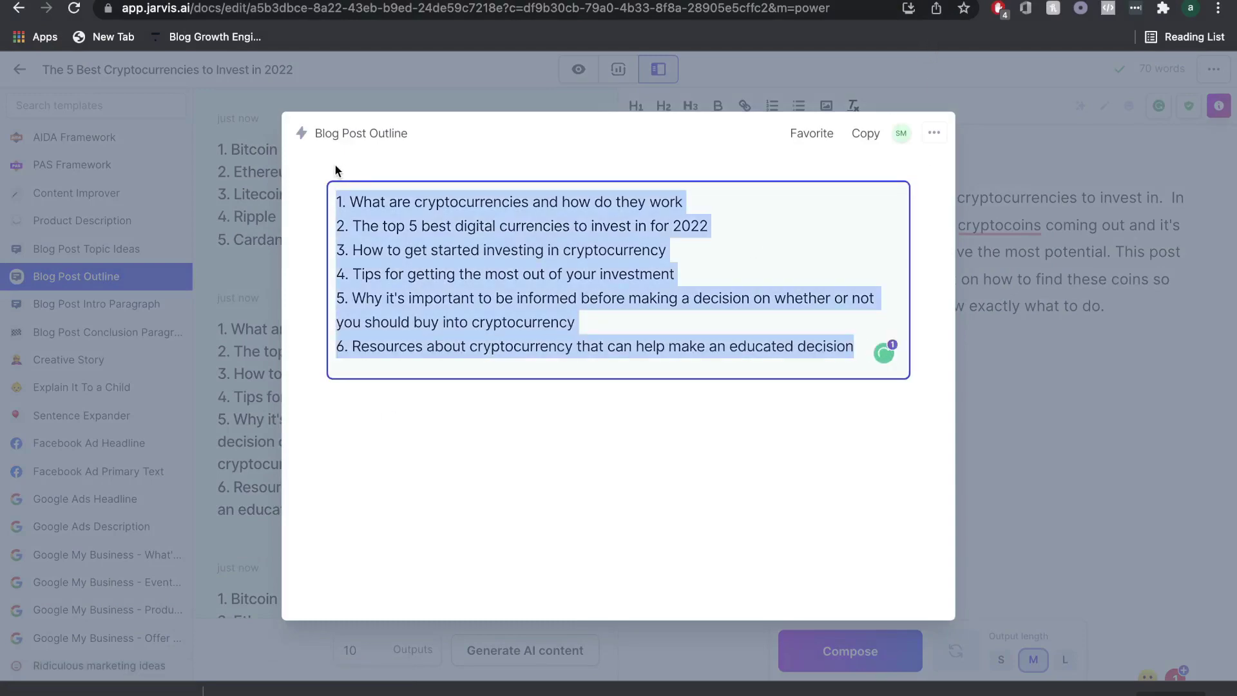
# - Paste the copied six-point outline into the document below the intro paragraph and review it
pyautogui.click(1007, 330)
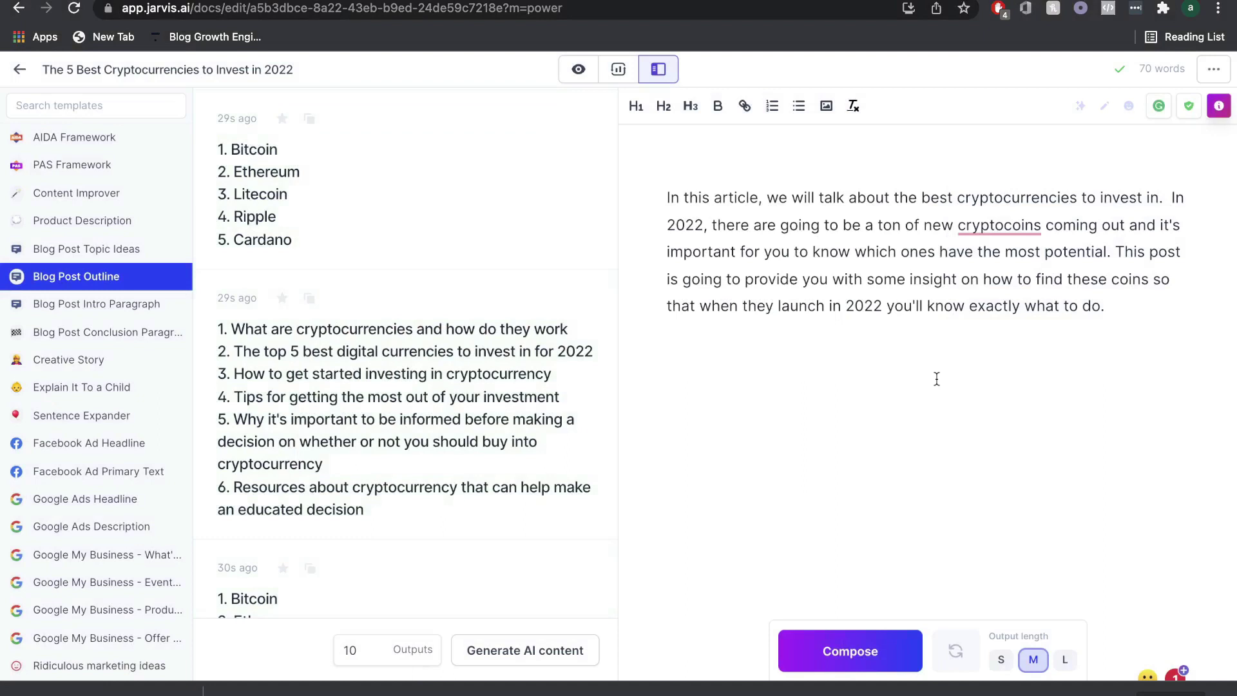
pyautogui.press('super+v')
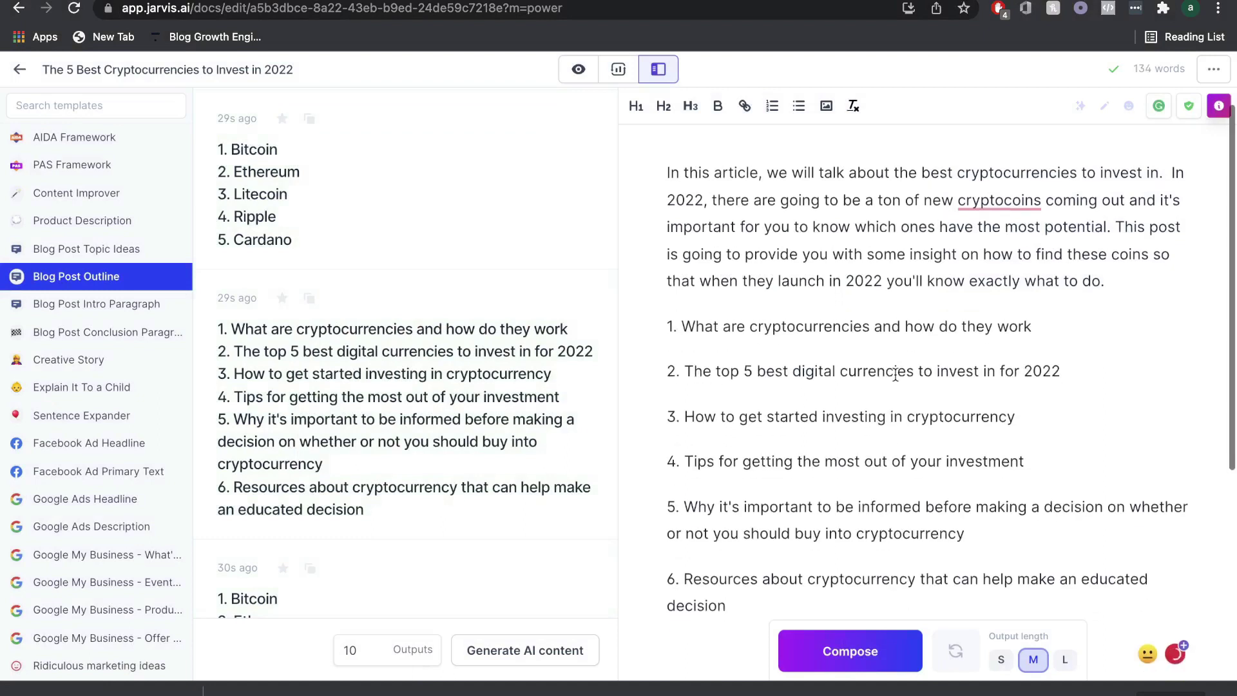
pyautogui.scroll(-2, 895, 375)
pyautogui.scroll(-3, 889, 356)
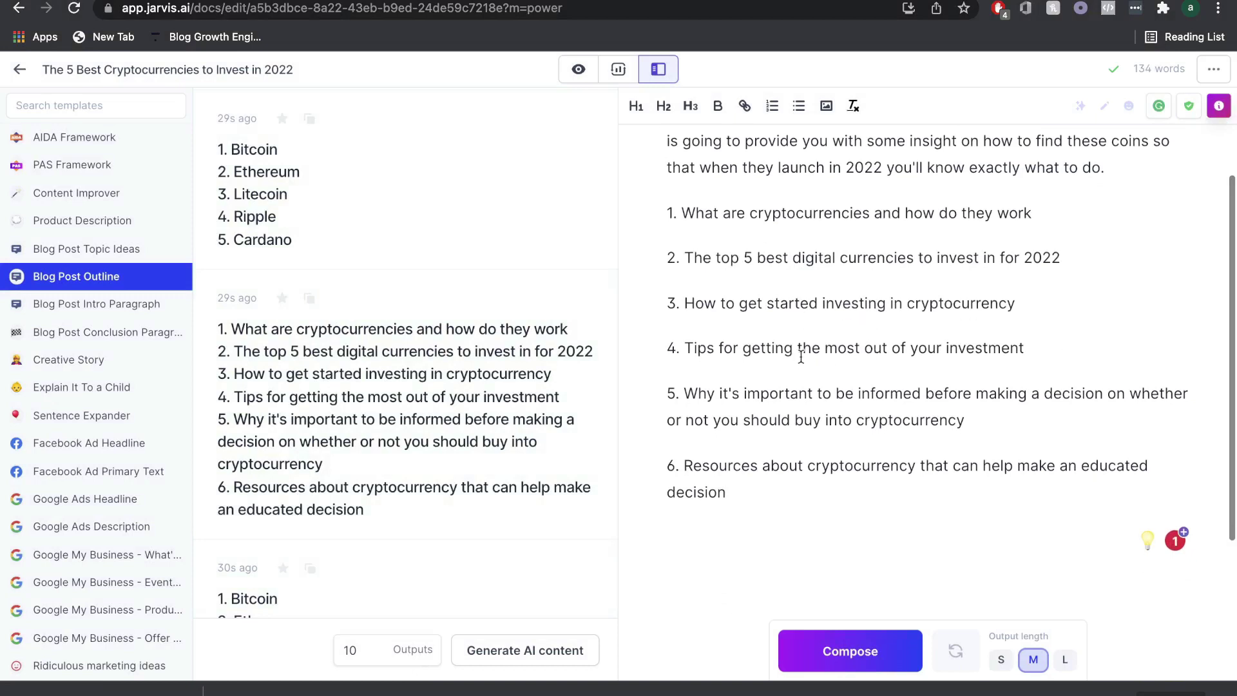
pyautogui.scroll(-1, 901, 374)
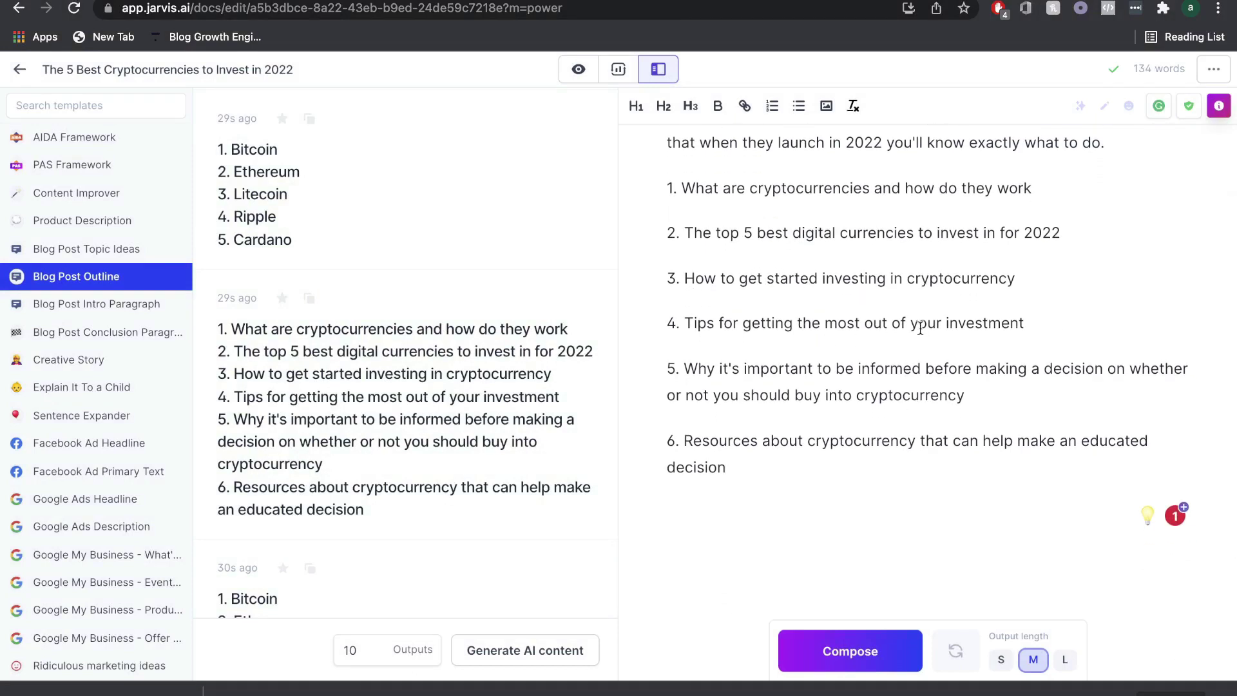
pyautogui.scroll(2, 857, 401)
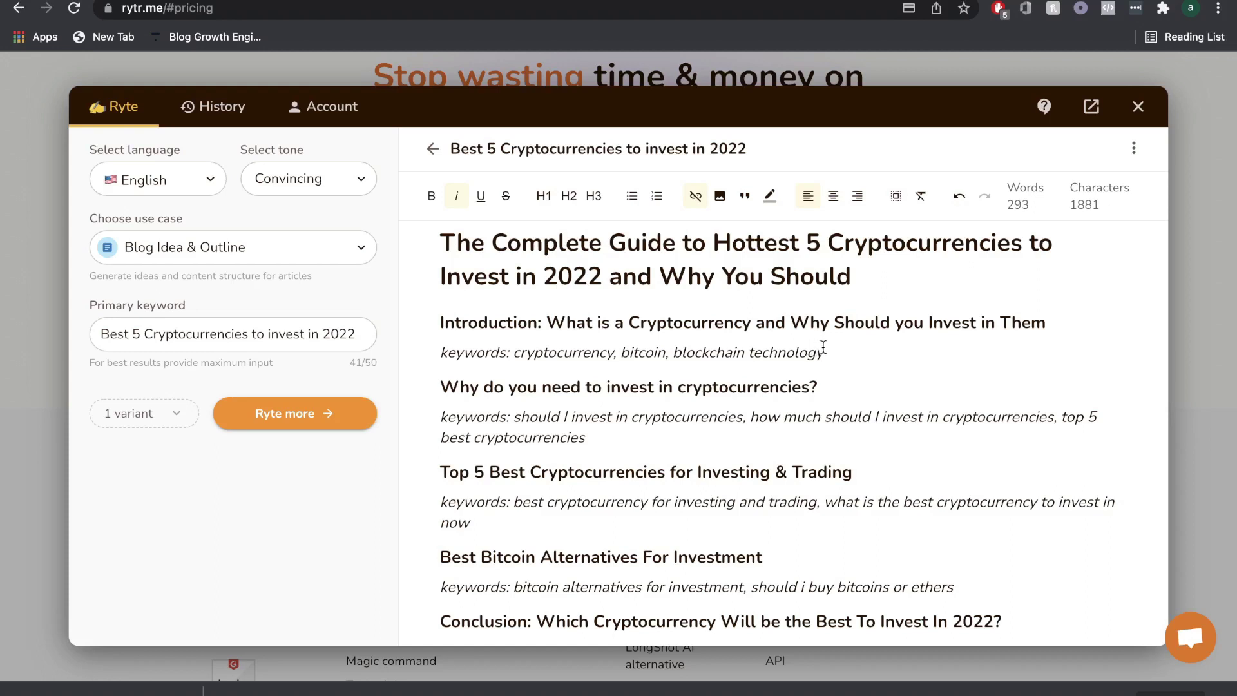
# - In Rytr, generate a paragraph from the Introduction heading and keywords of "The Complete Guide to Hottest 5 Cryptocurrencies" outline and read it
pyautogui.moveTo(824, 353); pyautogui.dragTo(435, 327)
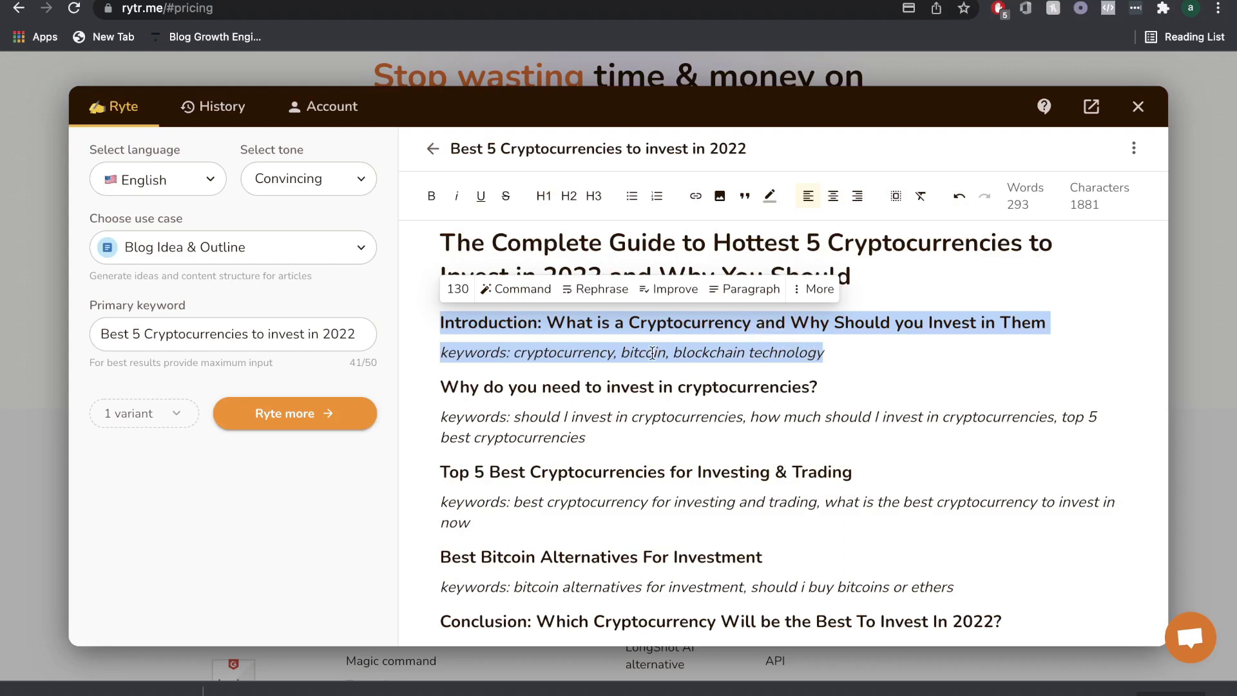
pyautogui.click(744, 291)
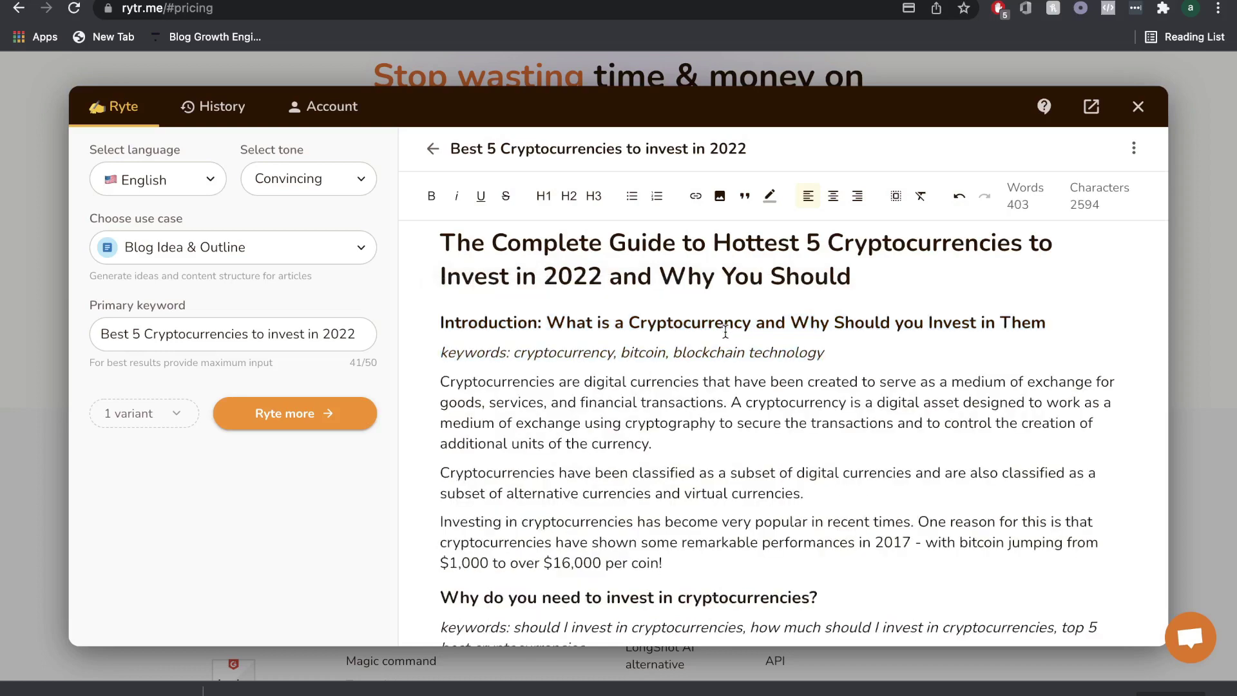
pyautogui.scroll(-1, 696, 385)
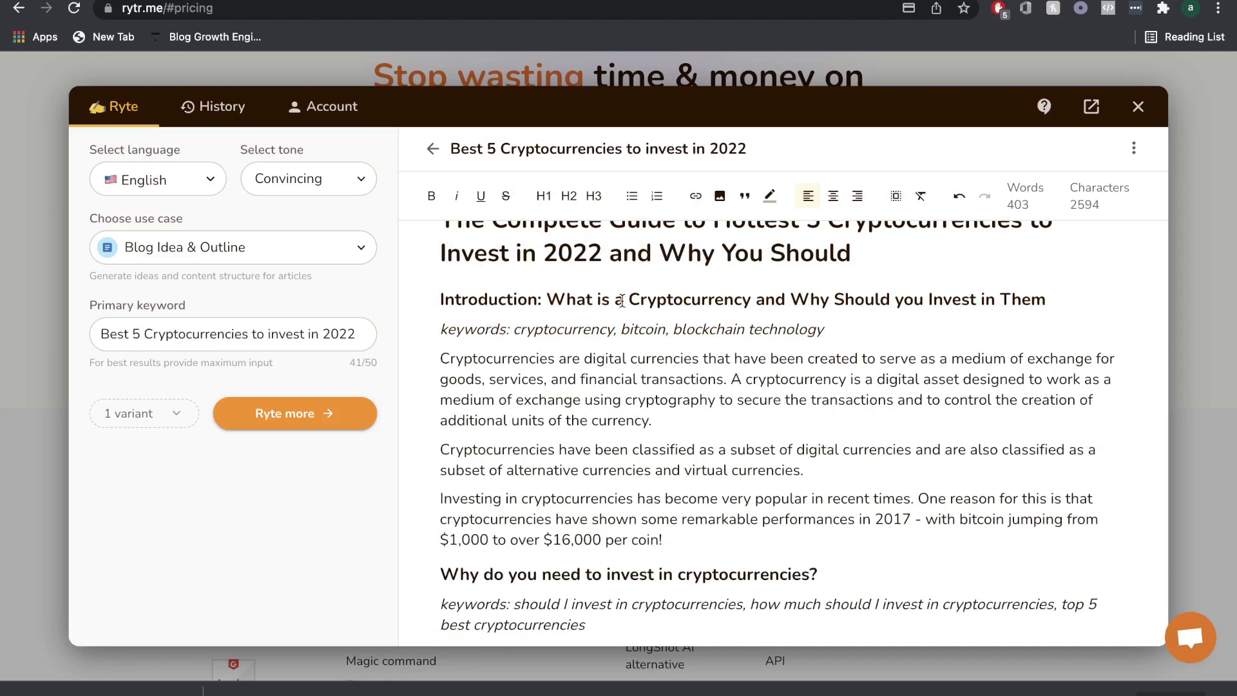
pyautogui.scroll(-1, 631, 350)
pyautogui.scroll(-1, 630, 349)
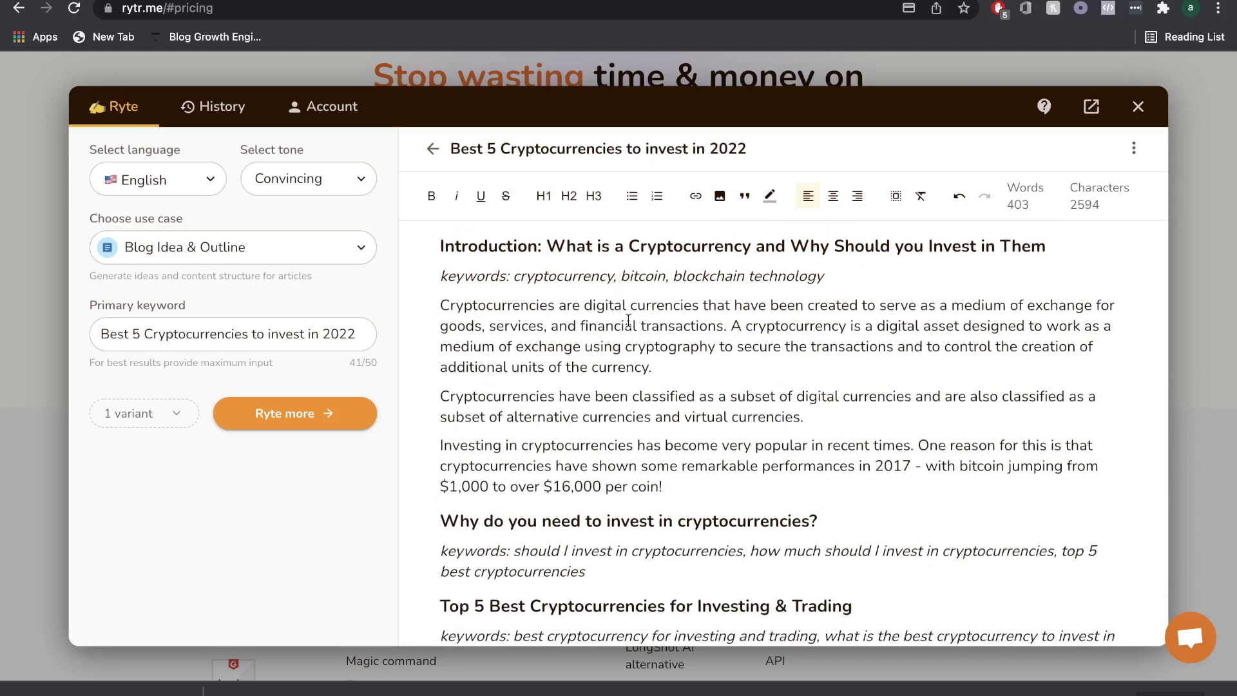
pyautogui.scroll(-1, 831, 326)
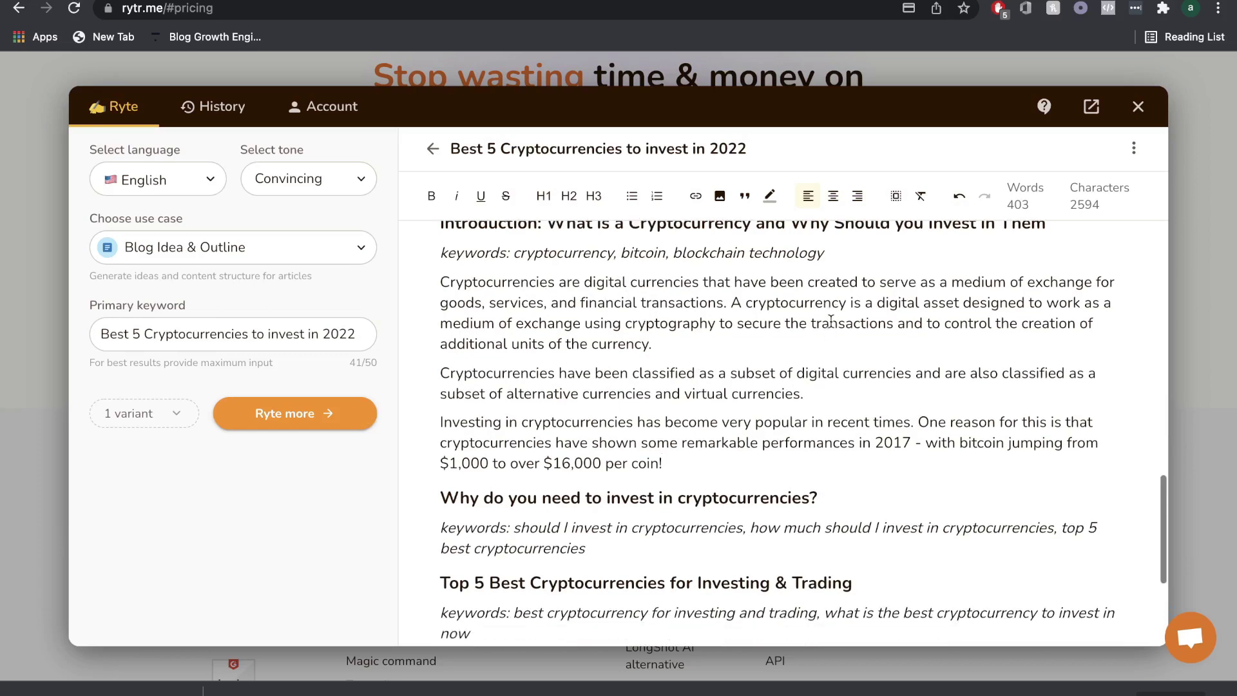
# - Review the generated introduction section and copy its heading "Introduction: What is a Cryptocurrency and Why Should you Invest in Them"
pyautogui.scroll(-1, 832, 322)
pyautogui.scroll(-1, 837, 351)
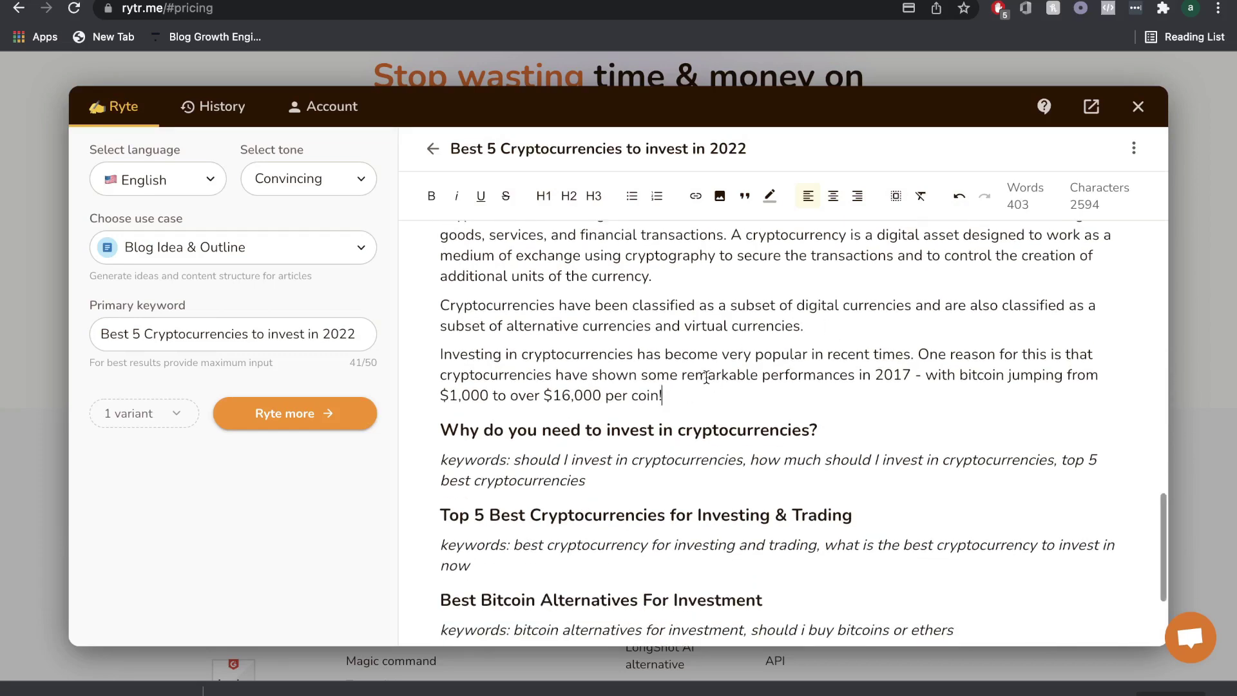
pyautogui.scroll(3, 701, 378)
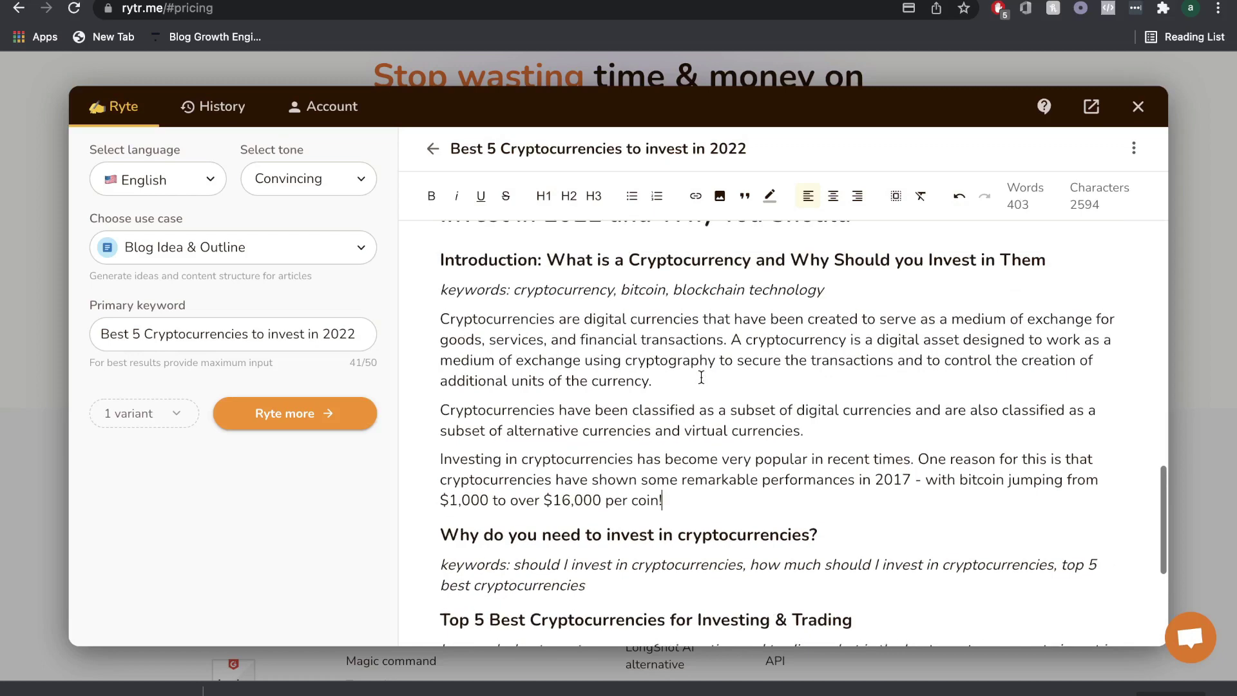
pyautogui.scroll(-1, 731, 401)
pyautogui.scroll(2, 732, 401)
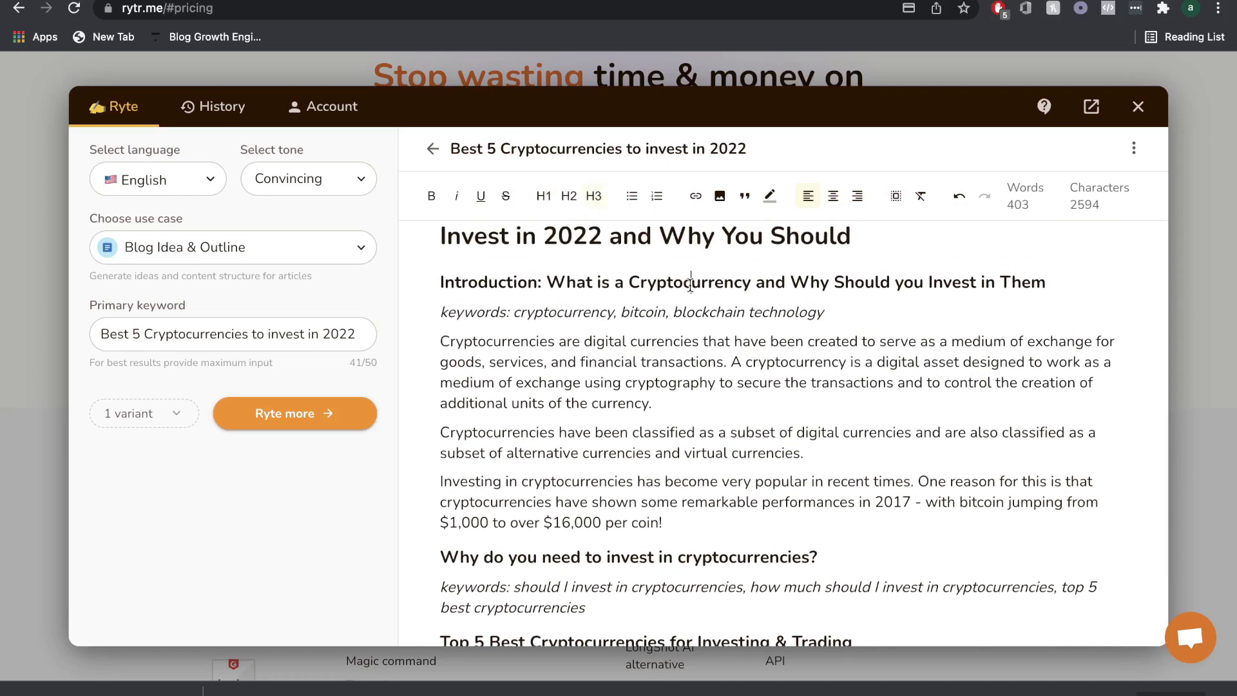
pyautogui.tripleClick(689, 285)
pyautogui.hotkey('ctrl', 'c')
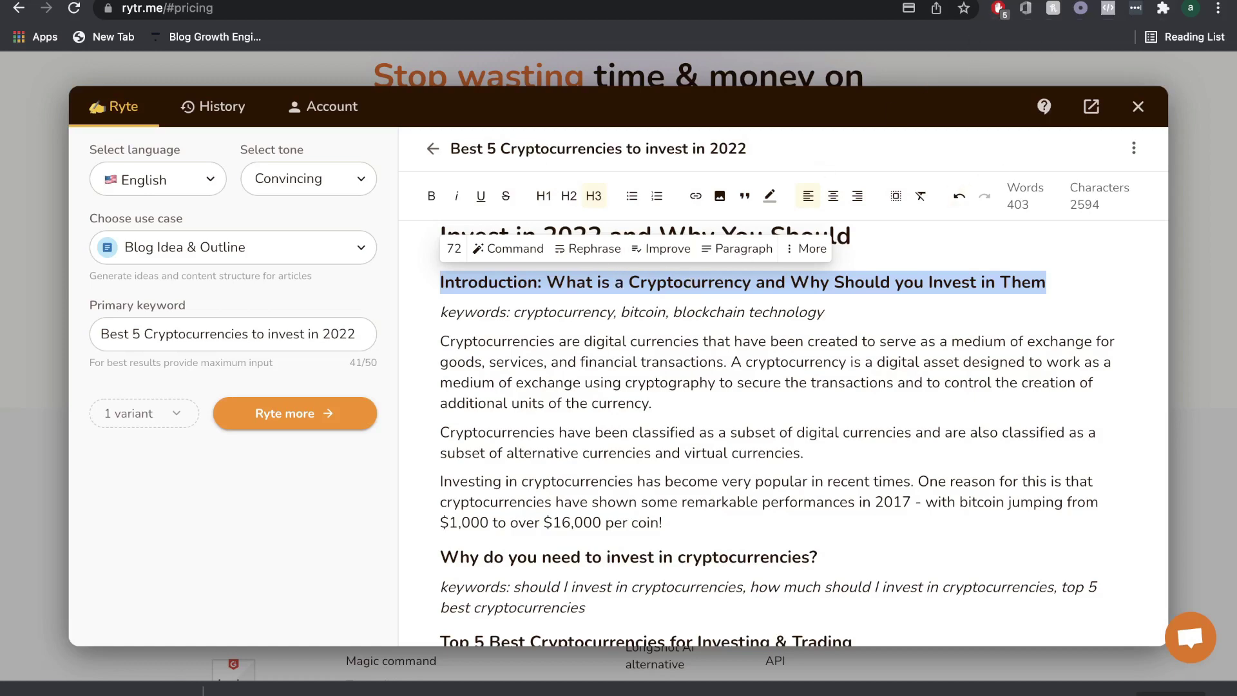
# - In the Jarvis document, replace the first outline point with the copied heading and remove its "Introduction:" prefix
pyautogui.hotkey('ctrl', 'Tab')
pyautogui.scroll(2, 820, 361)
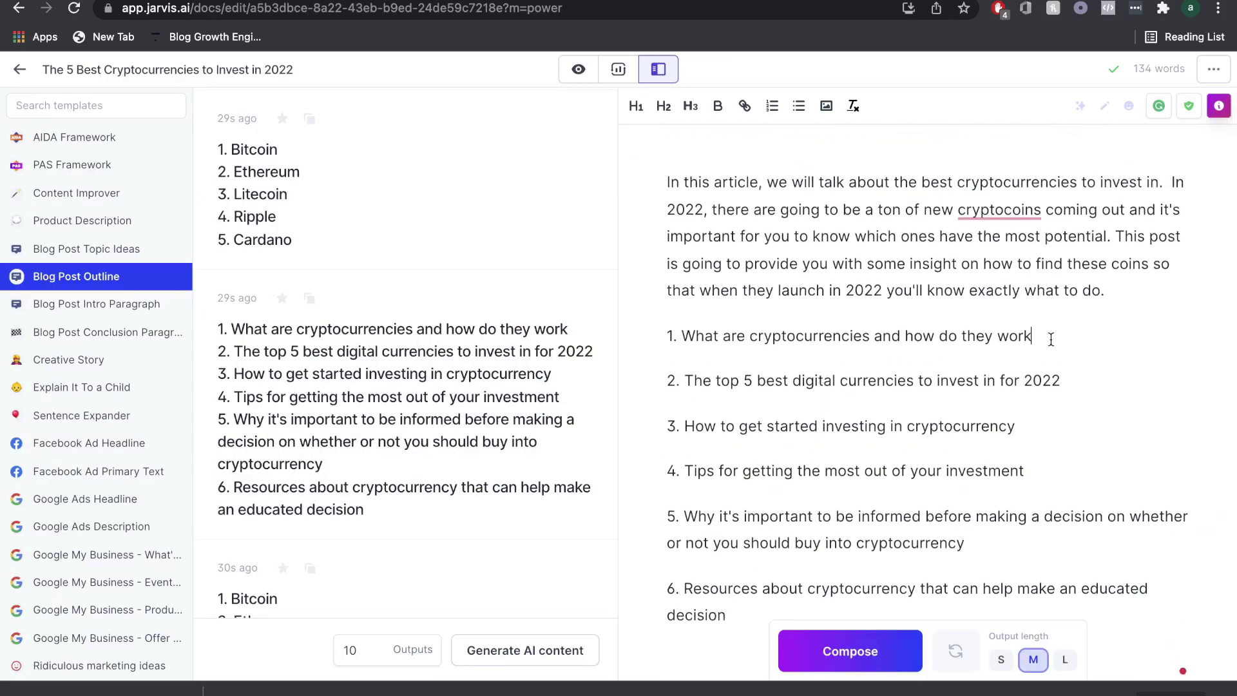
pyautogui.press('Return')
pyautogui.hotkey('ctrl', 'v')
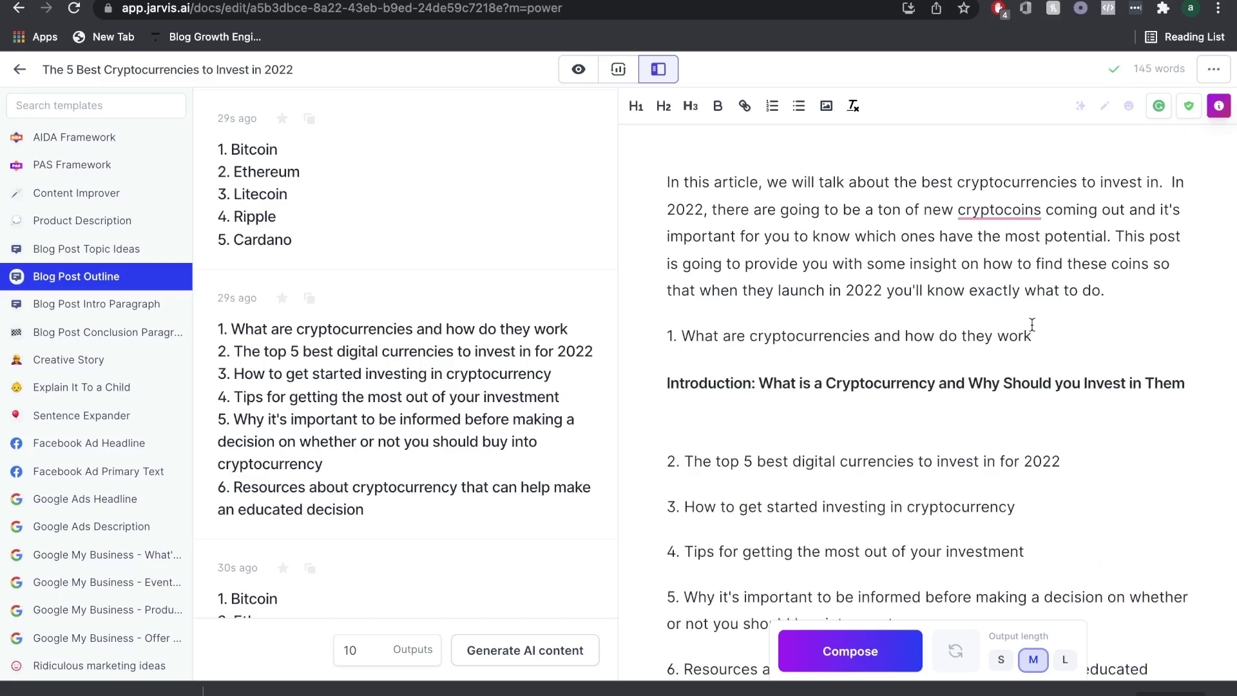
pyautogui.moveTo(1059, 335); pyautogui.dragTo(571, 338)
pyautogui.press('BackSpace')
pyautogui.press('BackSpace')
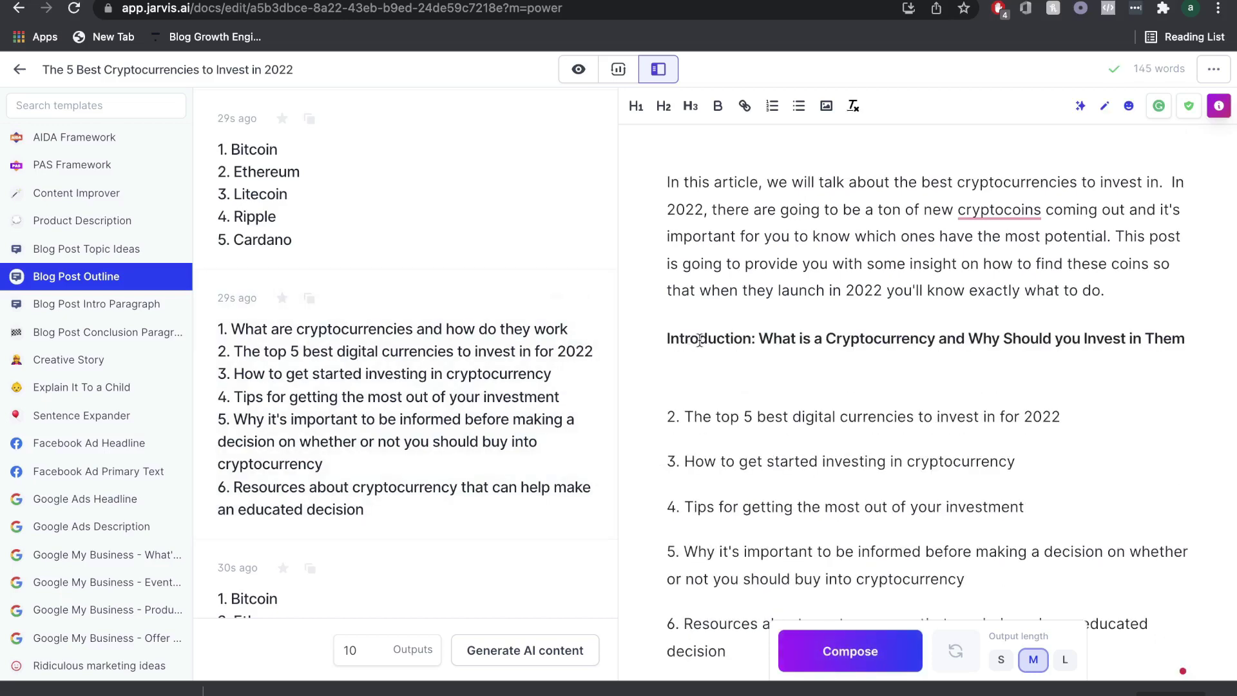
pyautogui.moveTo(759, 338); pyautogui.dragTo(664, 338)
pyautogui.press('BackSpace')
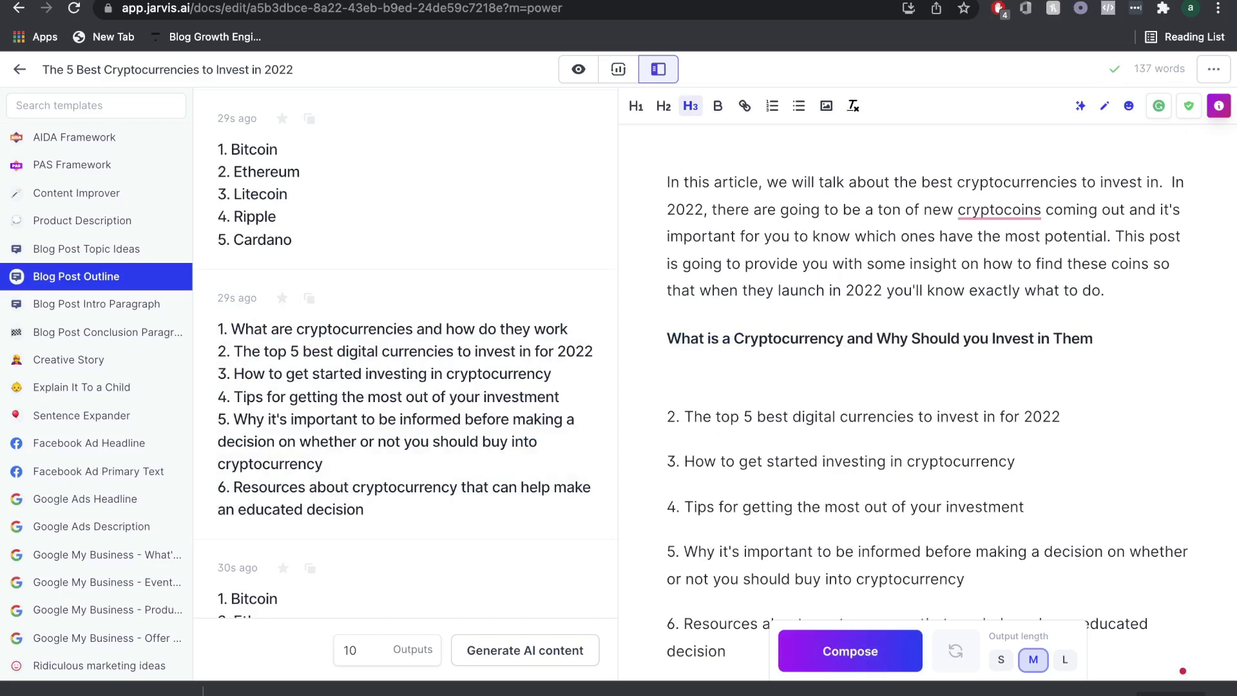
# - Copy the heading "What is a Cryptocurrency and Why Should you Invest in Them" and format it as Heading 2
pyautogui.tripleClick(742, 336)
pyautogui.press('super+c')
pyautogui.hotkey('ctrl', 'alt', '2')
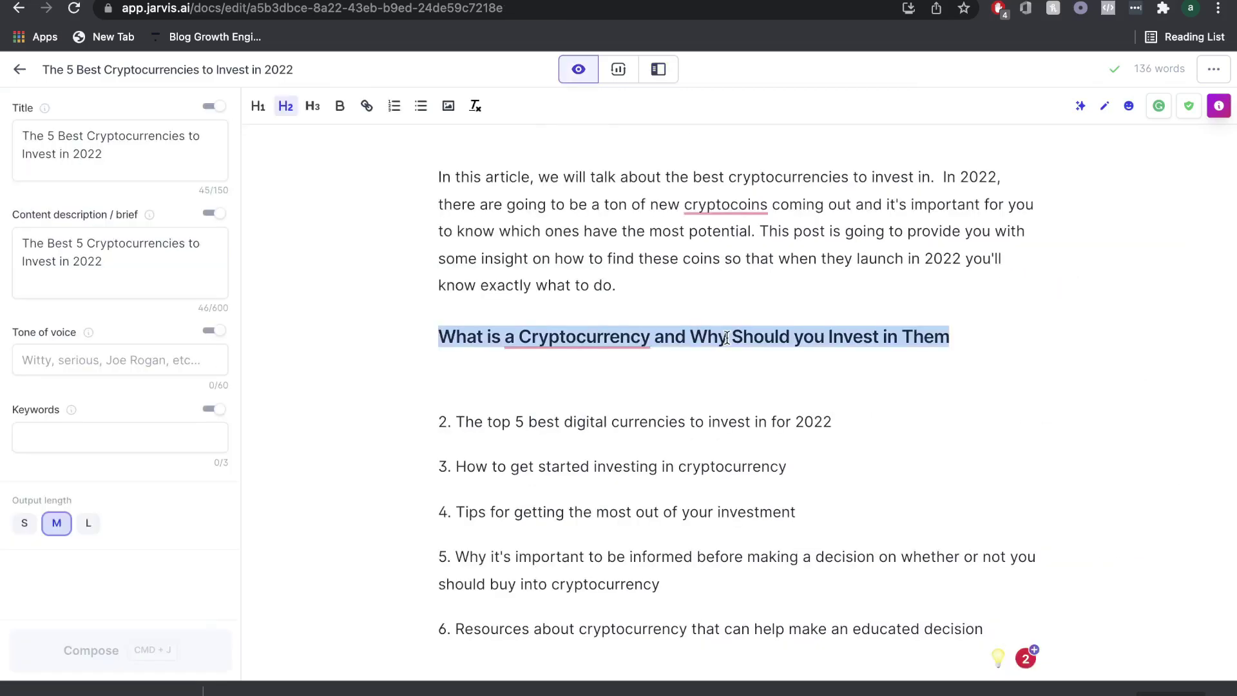
# - Replace both the content description and the title with the copied heading text
pyautogui.tripleClick(115, 246)
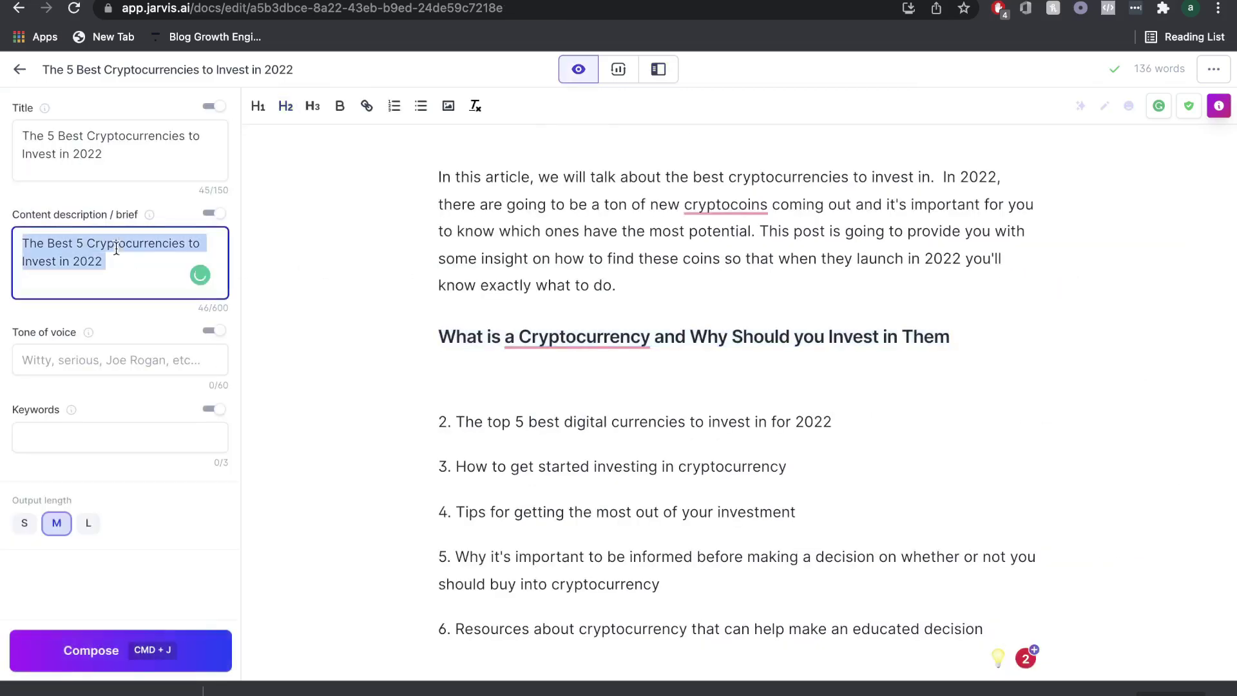
pyautogui.press('super+v')
pyautogui.tripleClick(72, 148)
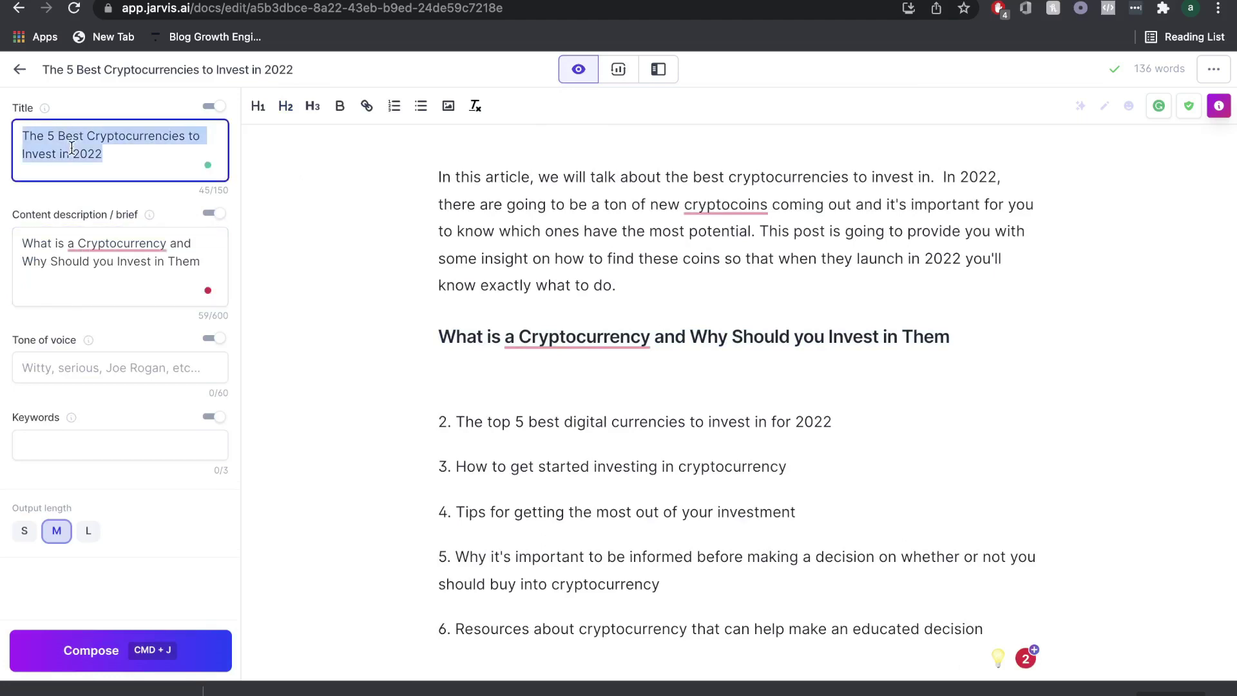
pyautogui.press('super+v')
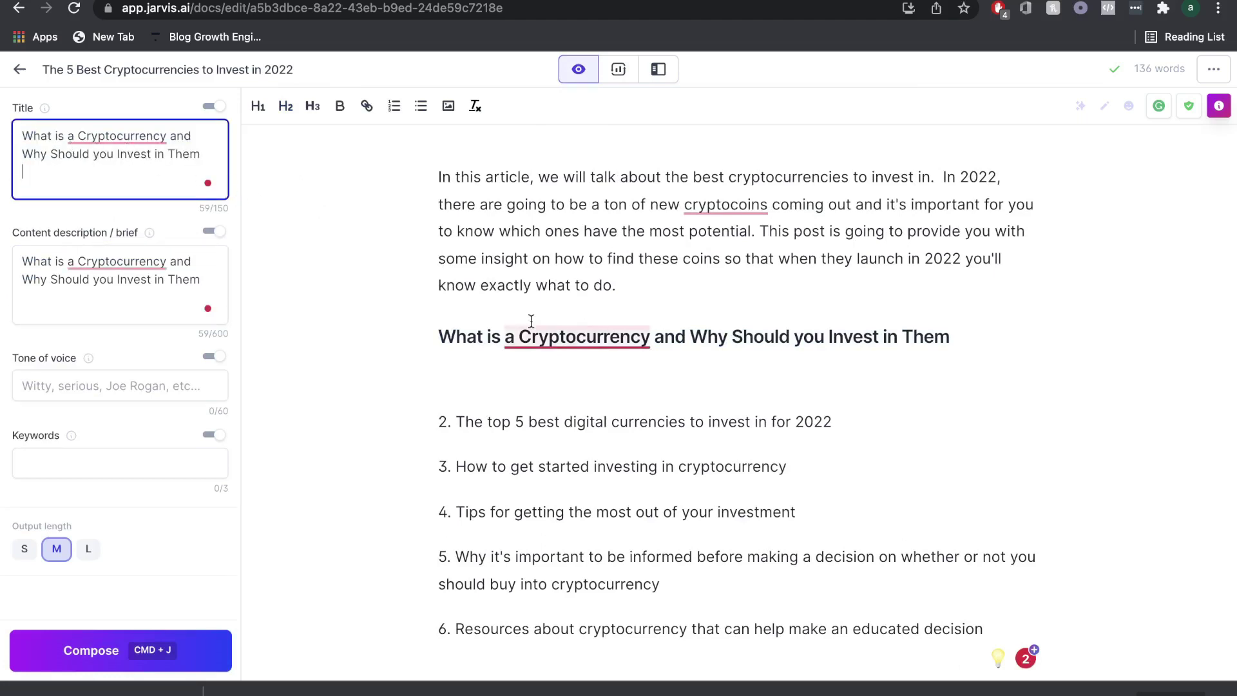
# - Insert a new line containing "***" between the intro paragraph and the heading
pyautogui.click(692, 279)
pyautogui.press('Return')
pyautogui.write('***')
# - Correct the heading to "What is Cryptocurrency and Why Should you Invest in Them" and compose text below it twice at output length L
pyautogui.click(88, 548)
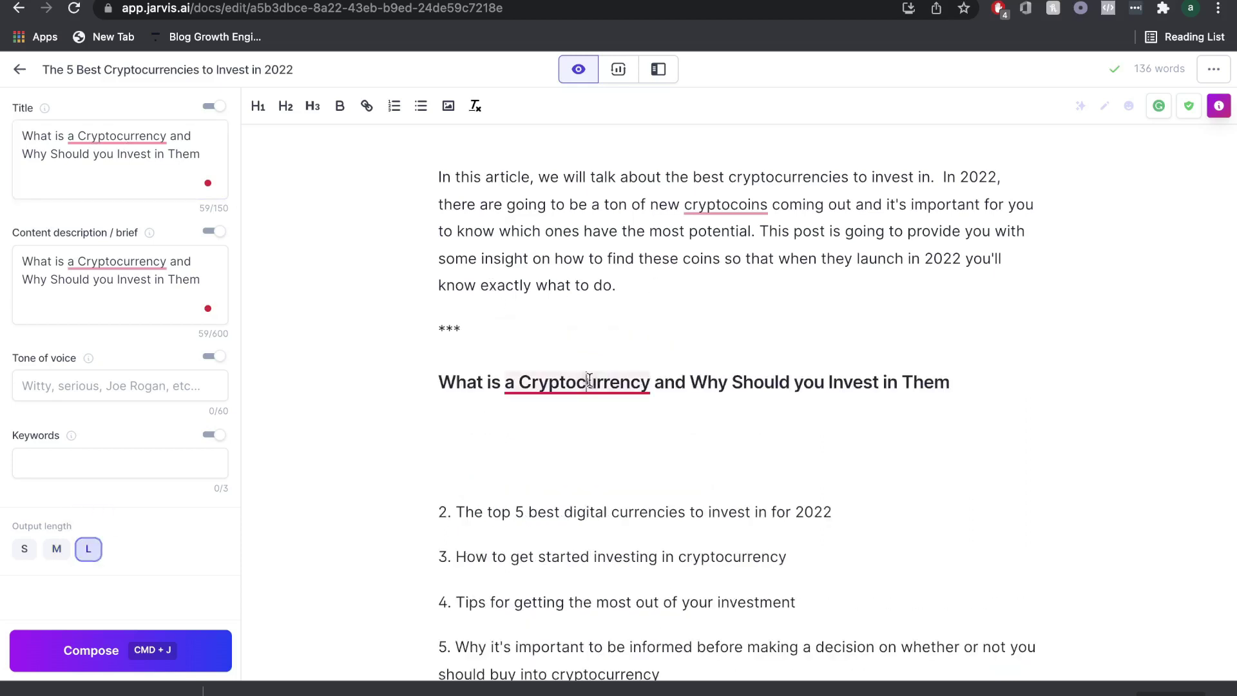
pyautogui.click(582, 414)
pyautogui.click(486, 418)
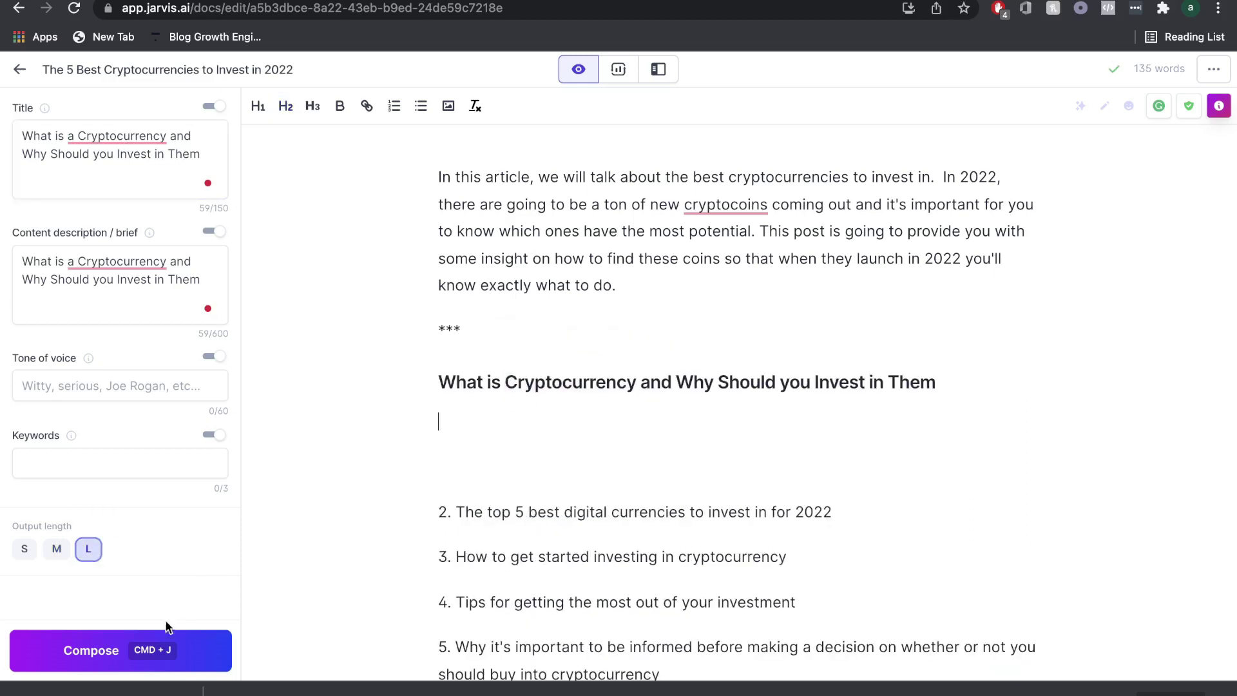
pyautogui.click(152, 652)
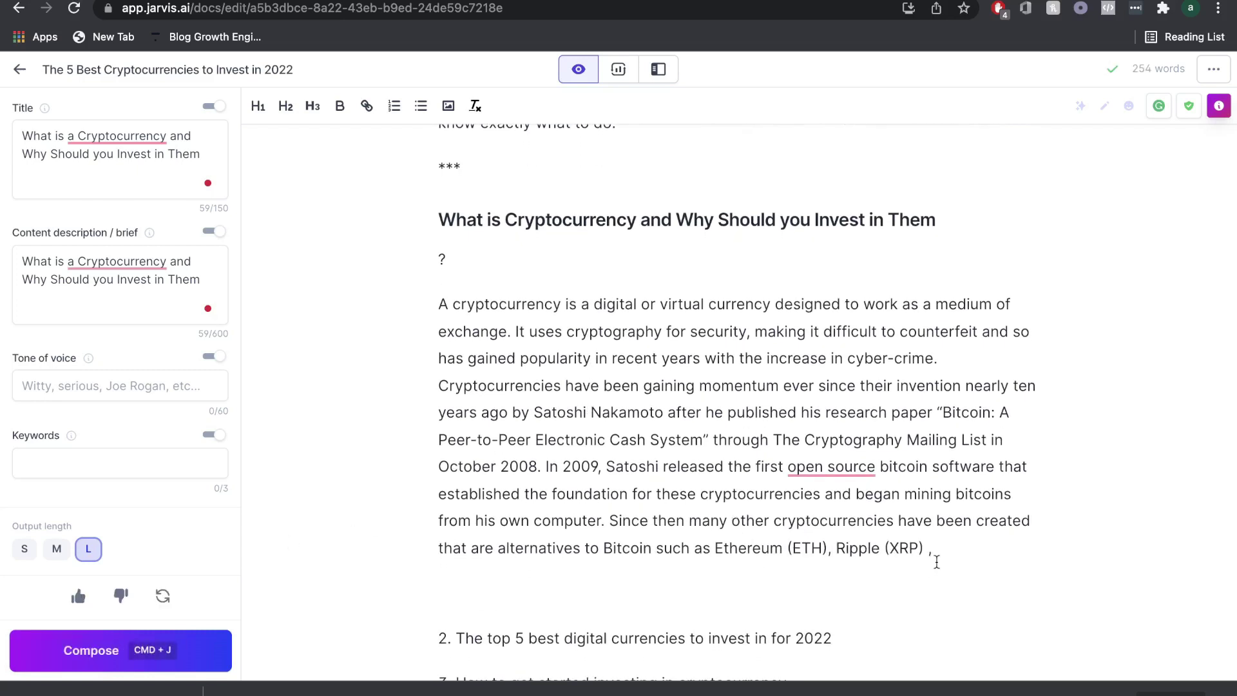
pyautogui.click(156, 643)
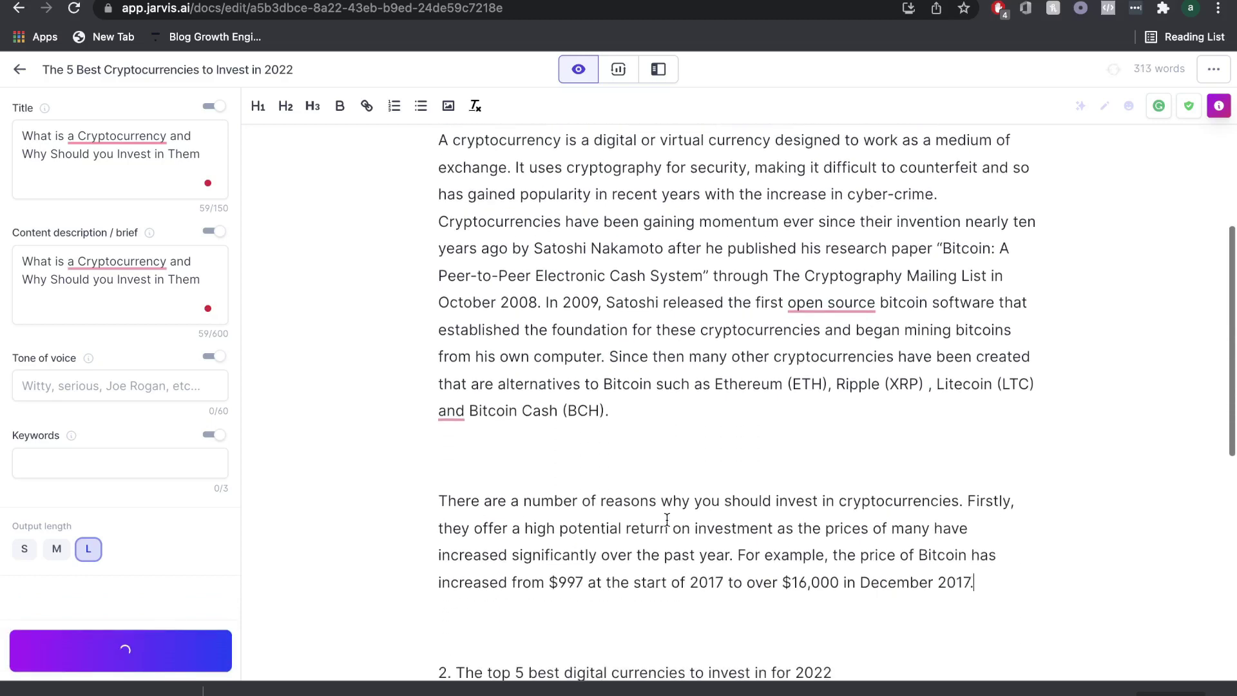
# - Remove the extra blank line between the composed paragraphs and the stray question mark line below the heading
pyautogui.scroll(-3, 667, 519)
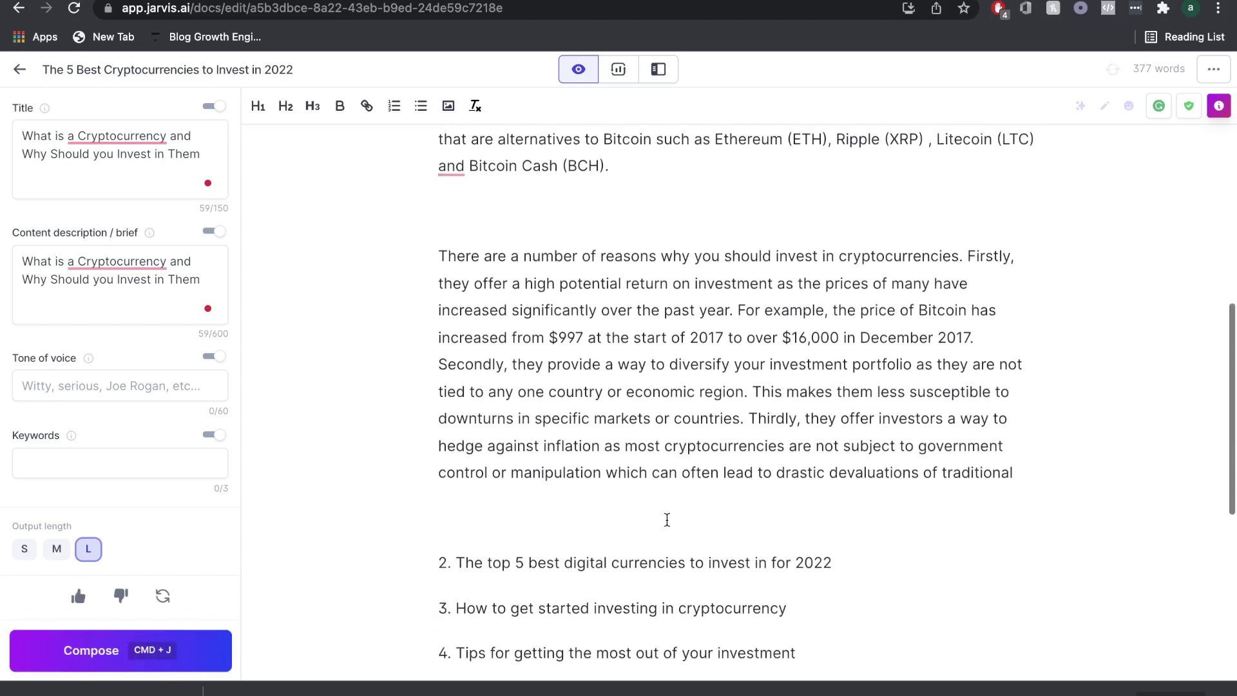
pyautogui.scroll(3, 667, 519)
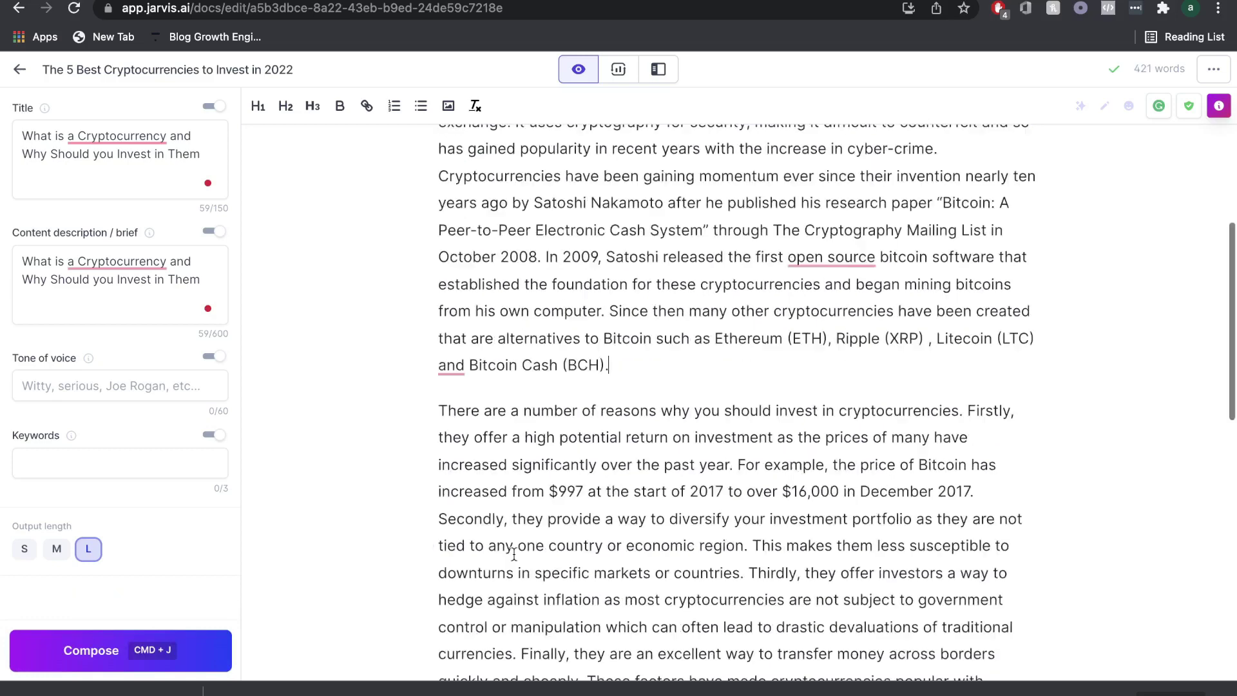
pyautogui.scroll(3, 513, 552)
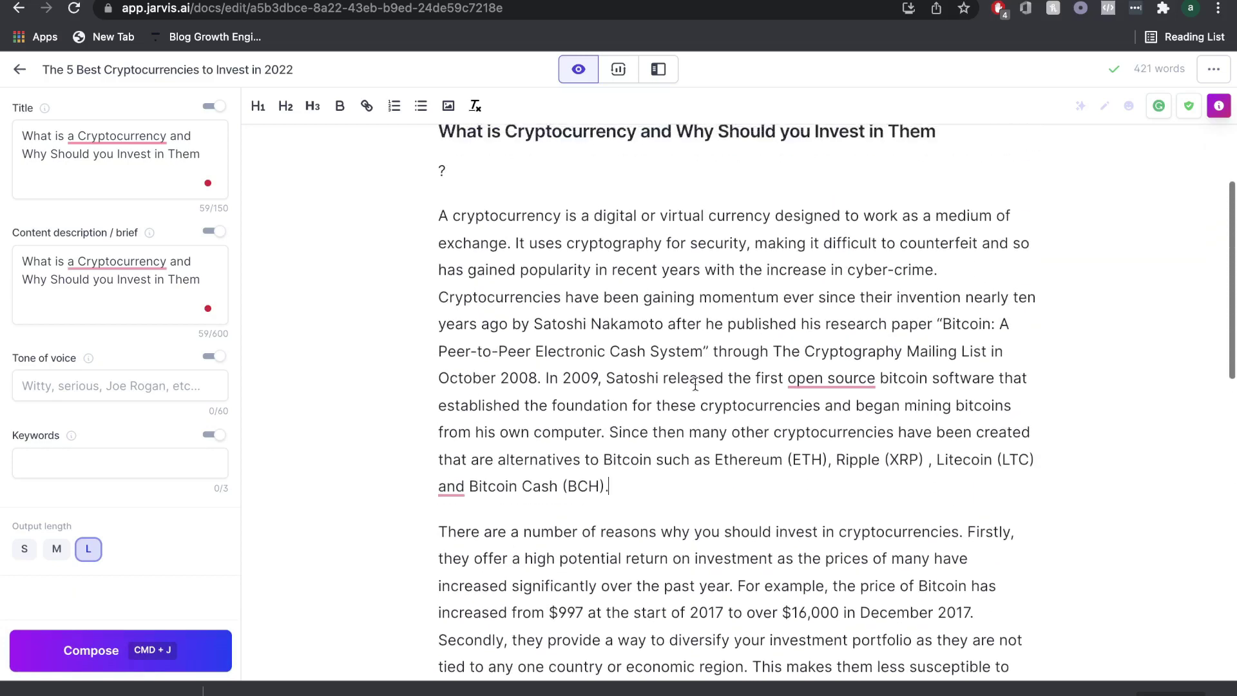
pyautogui.click(445, 162)
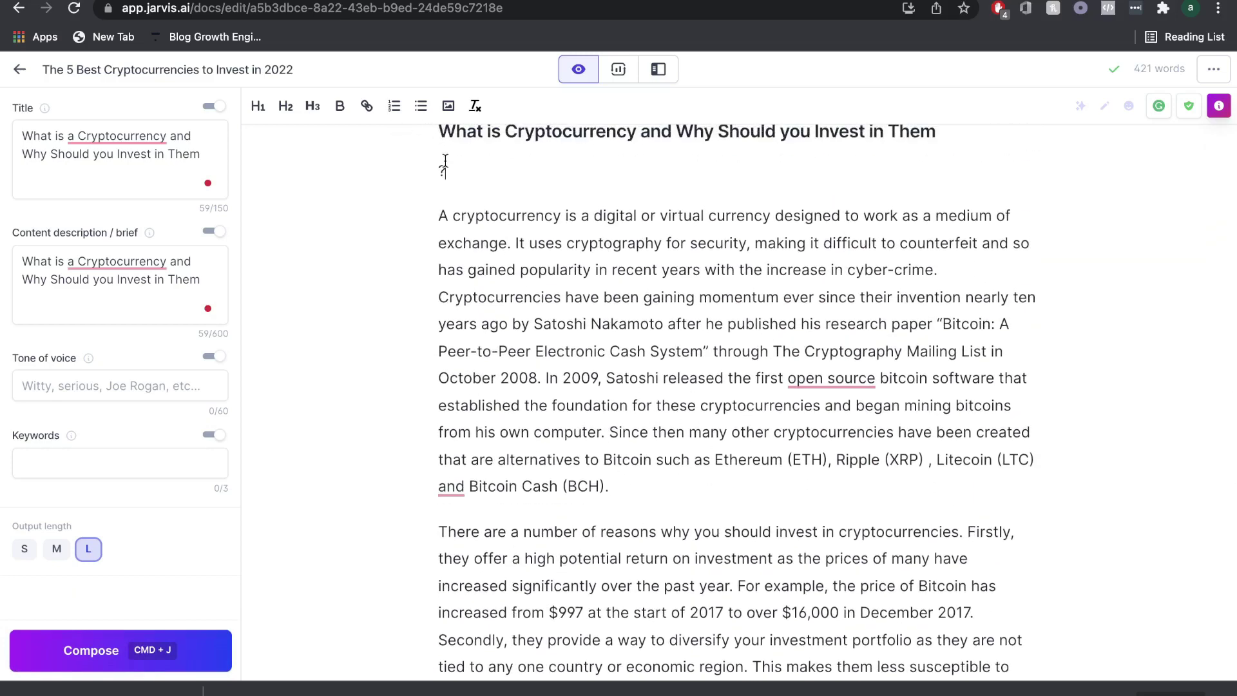
pyautogui.press('BackSpace')
pyautogui.press('BackSpace')
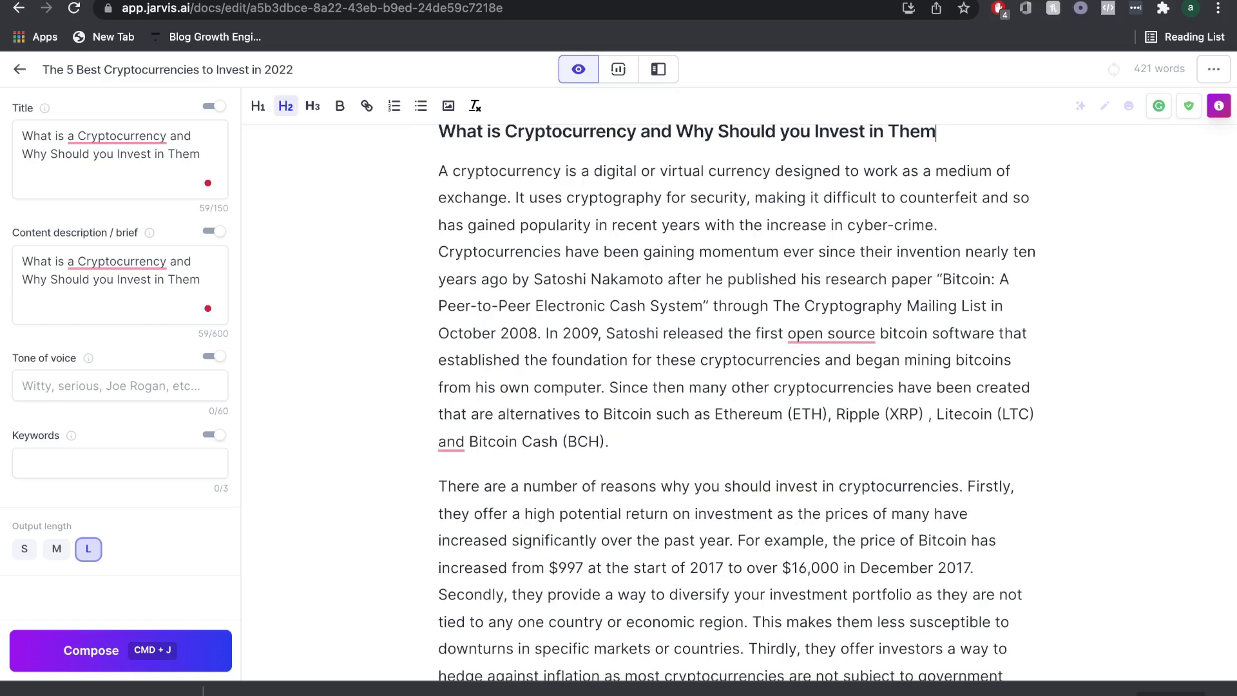
# - Highlight the 2017 Bitcoin price example in the composed text and compare it with the similar sentence in Rytr
pyautogui.scroll(-4, 882, 174)
pyautogui.click(828, 309)
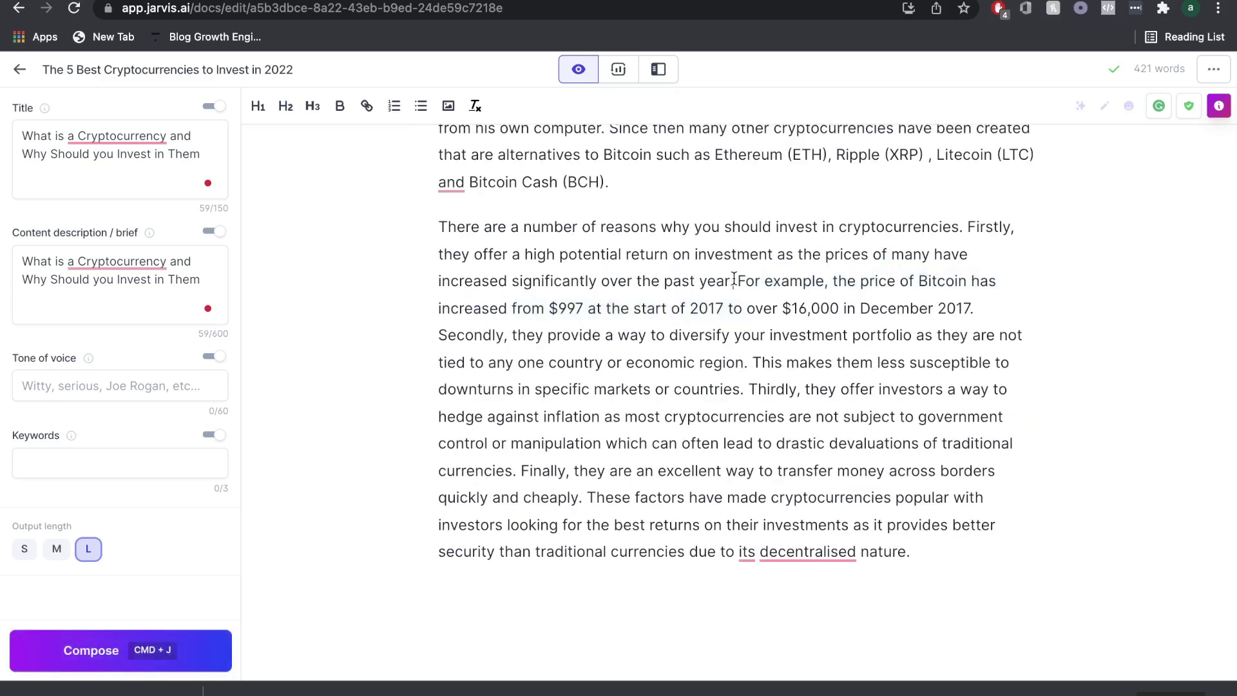
pyautogui.moveTo(735, 280); pyautogui.dragTo(774, 300)
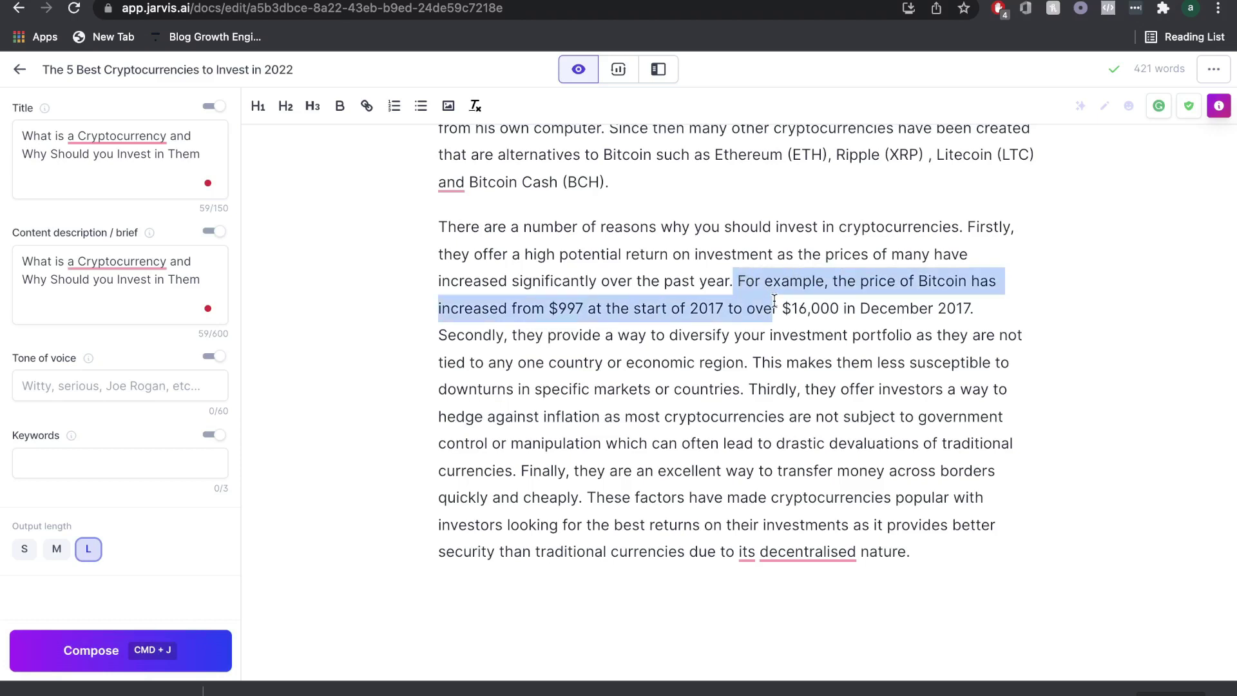
pyautogui.moveTo(775, 300); pyautogui.dragTo(860, 316)
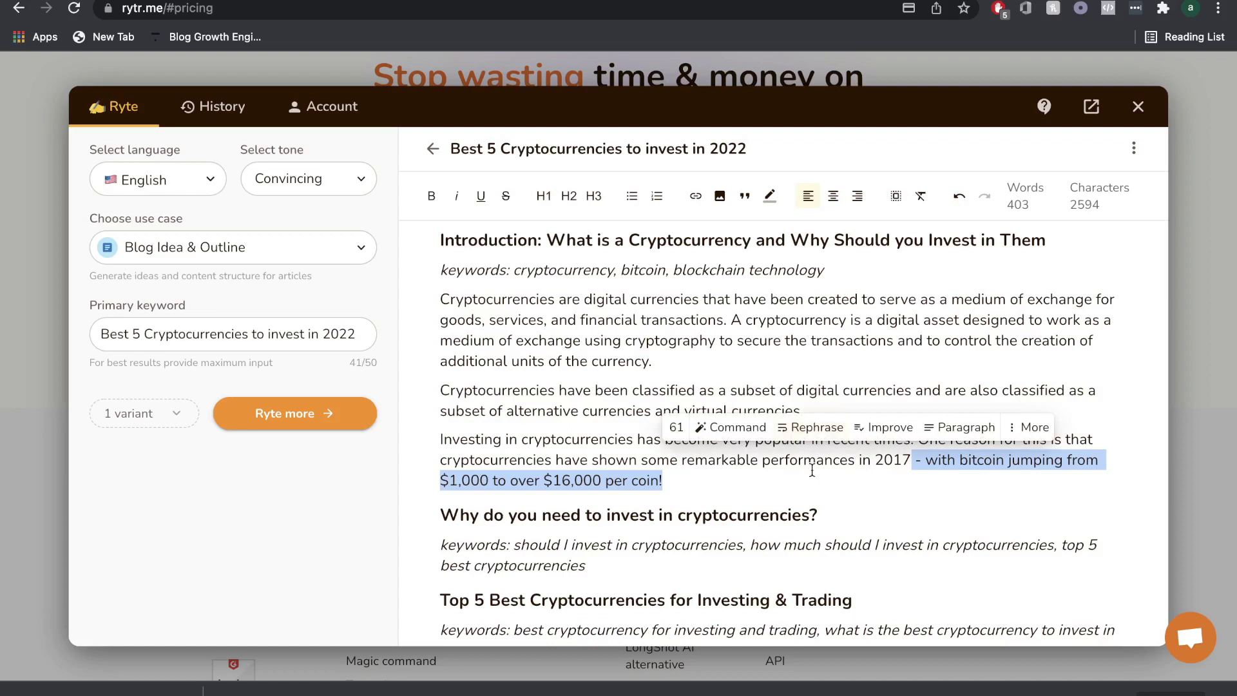
pyautogui.click(886, 481)
pyautogui.scroll(-1, 886, 480)
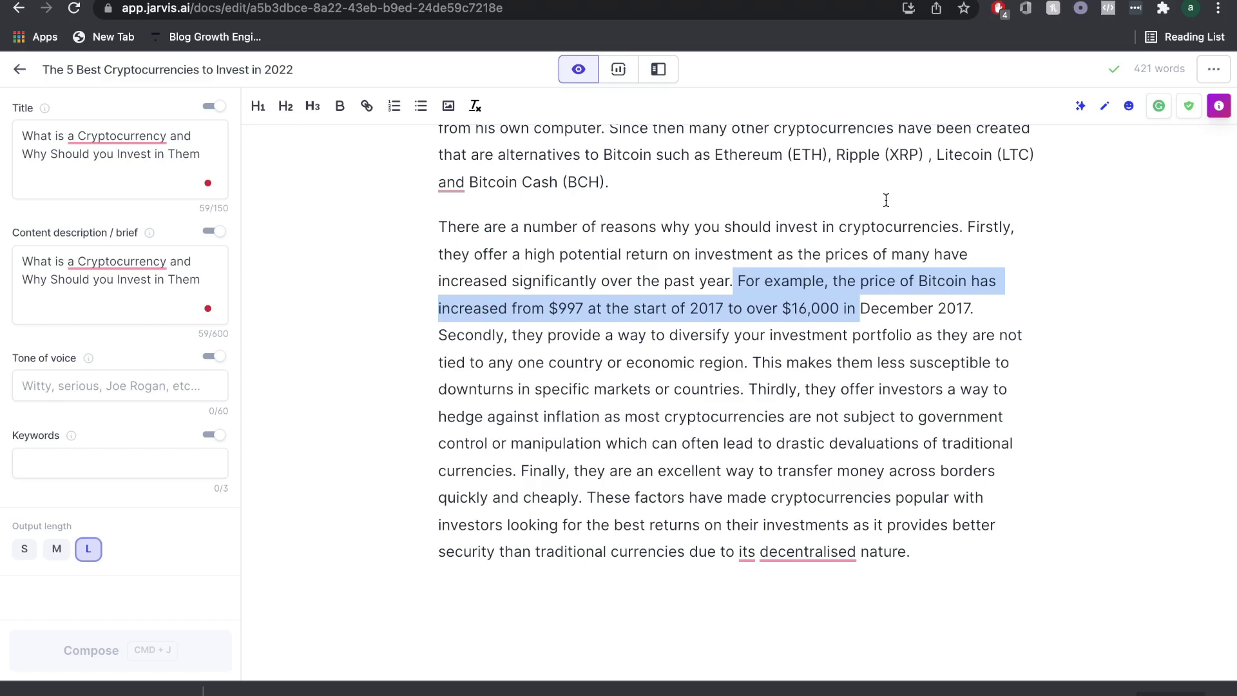
# - In Jarvis, reread the full composed section under "What is Cryptocurrency and Why Should you Invest in Them"
pyautogui.scroll(3, 886, 199)
pyautogui.click(856, 396)
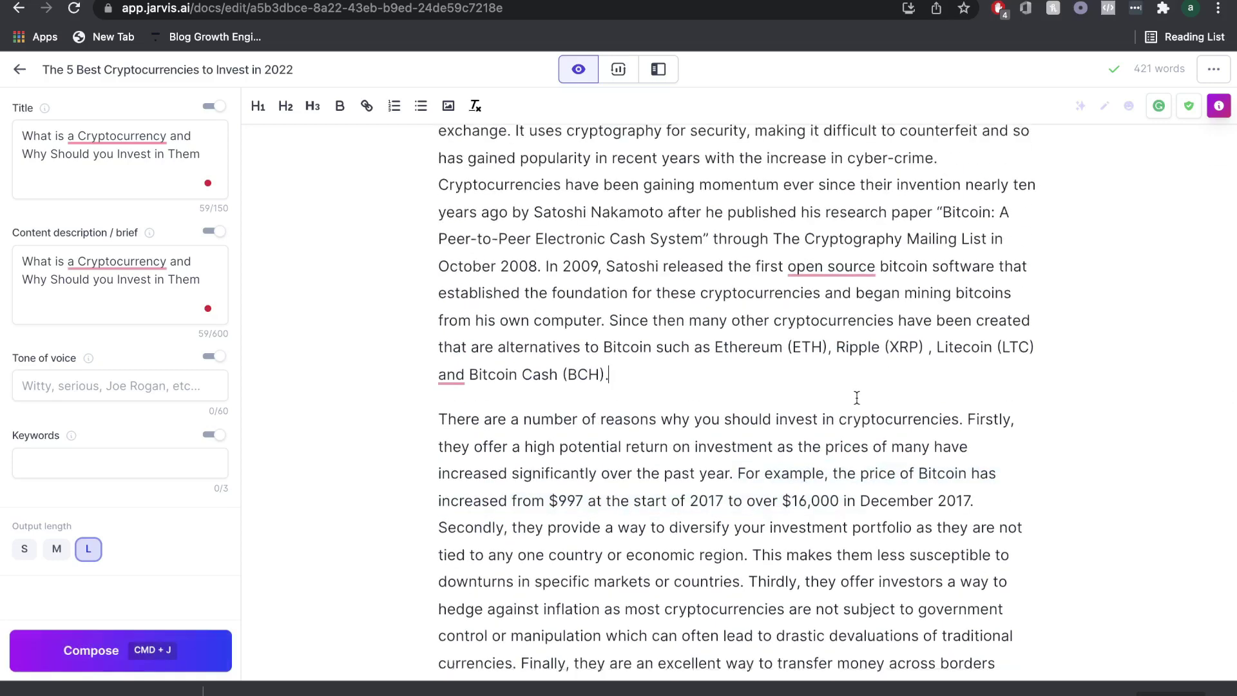
pyautogui.scroll(-3, 857, 396)
pyautogui.scroll(1, 856, 397)
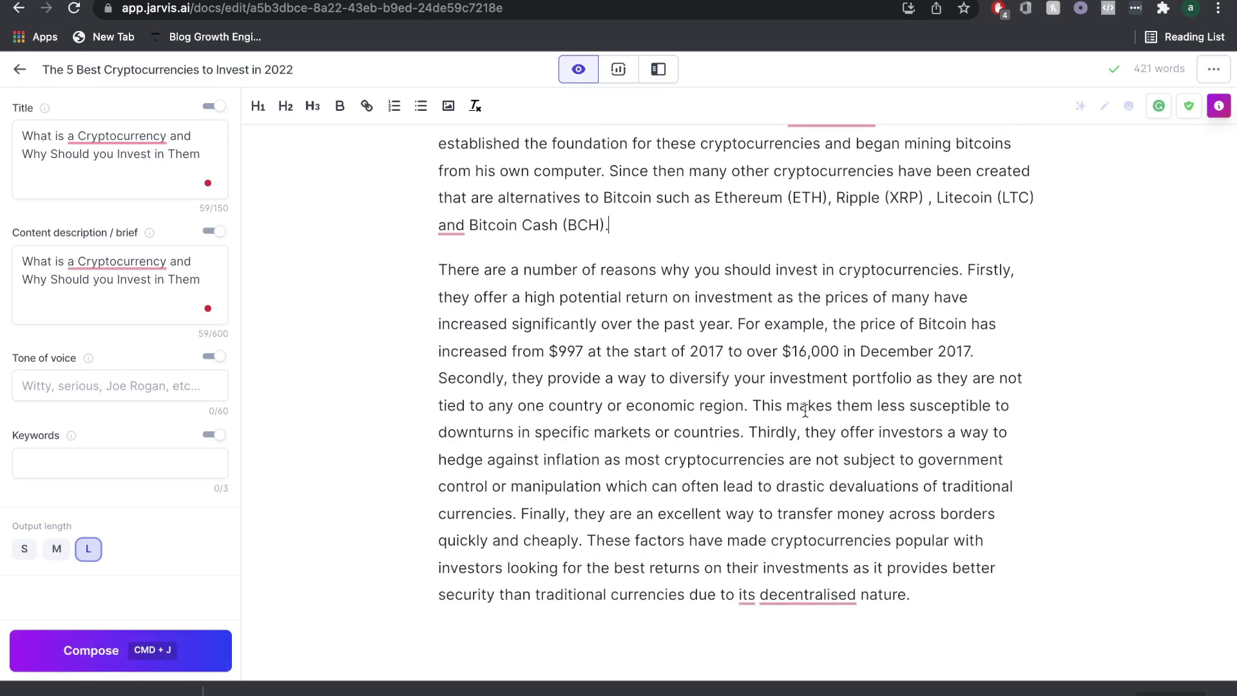
pyautogui.scroll(2, 805, 410)
pyautogui.scroll(2, 805, 410)
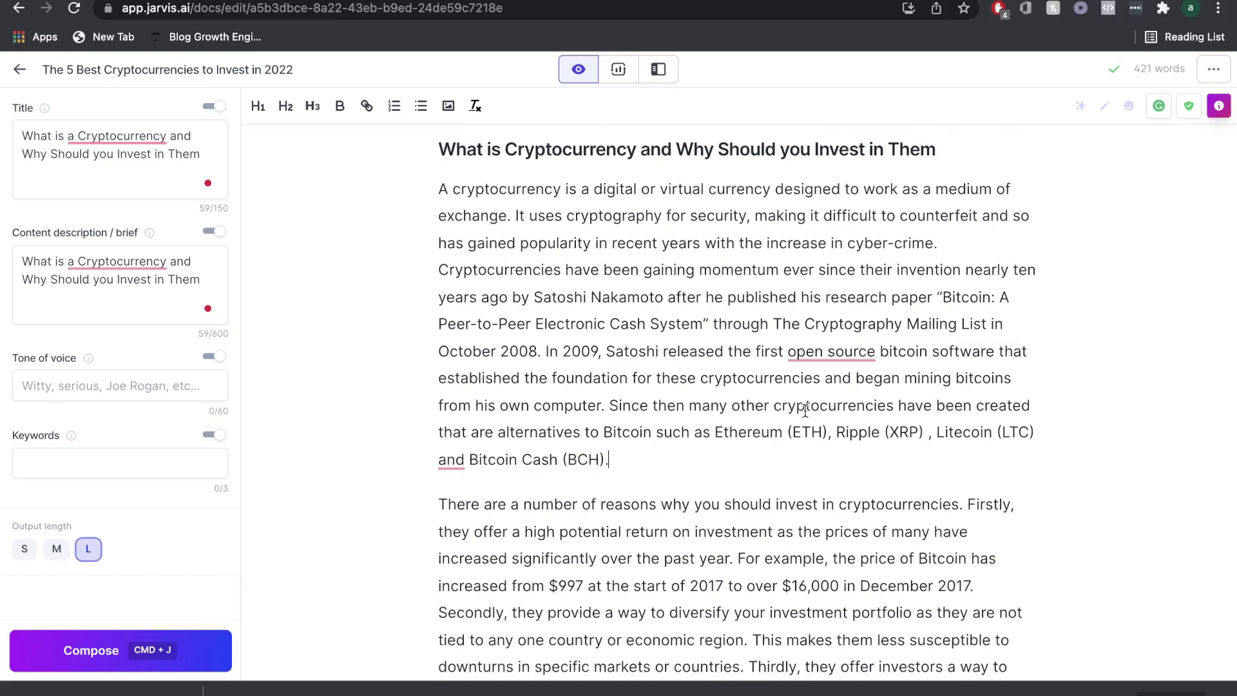
pyautogui.scroll(-5, 805, 410)
# - In Rytr, generate another paragraph from the one beginning "Investing in cryptocurrencies has become very popular" and reread the section
pyautogui.click(990, 2)
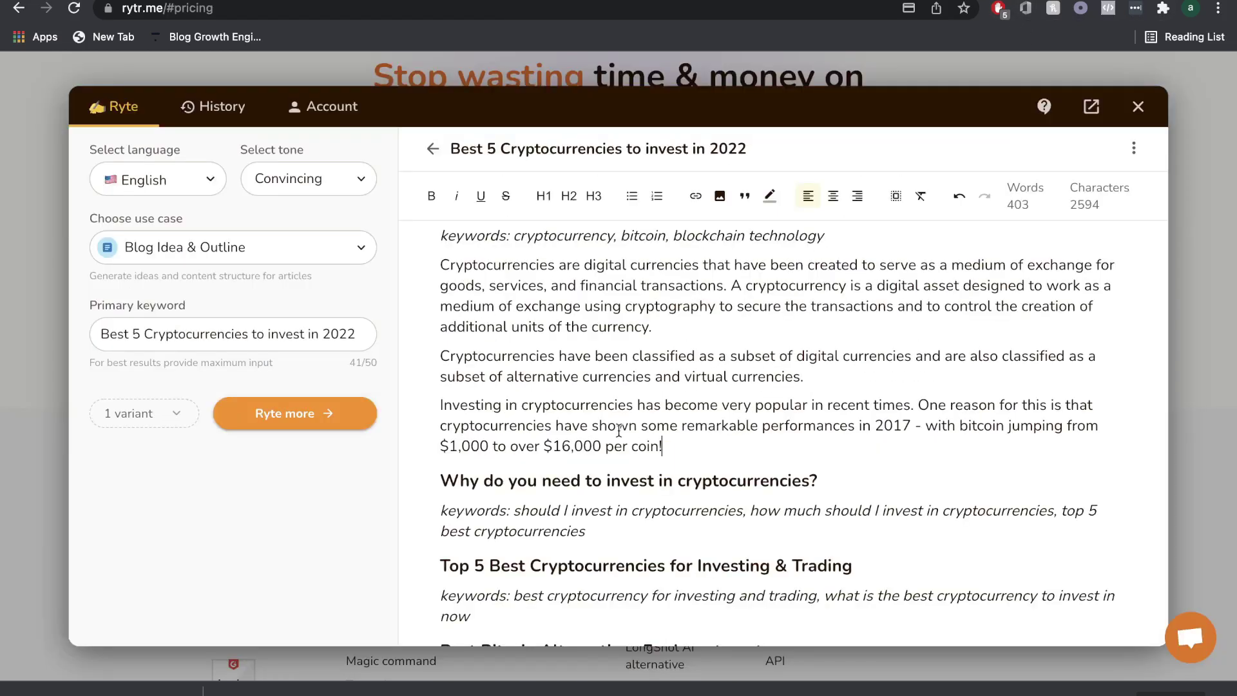
pyautogui.tripleClick(585, 419)
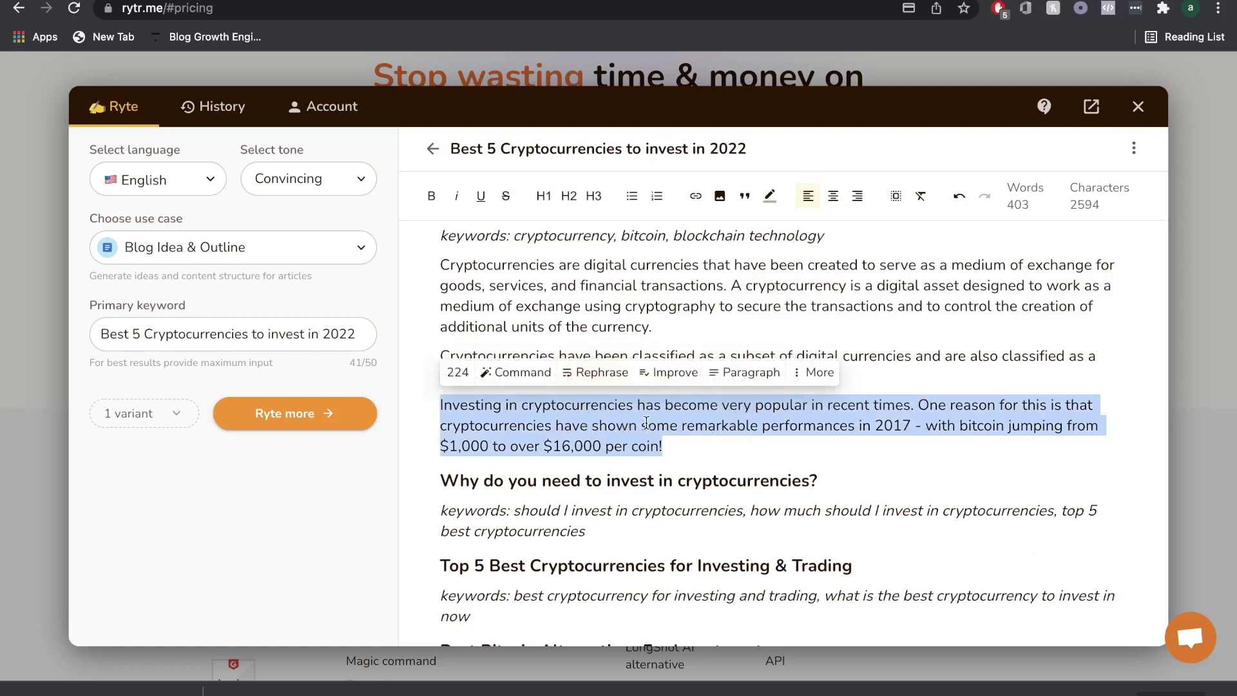
pyautogui.click(747, 373)
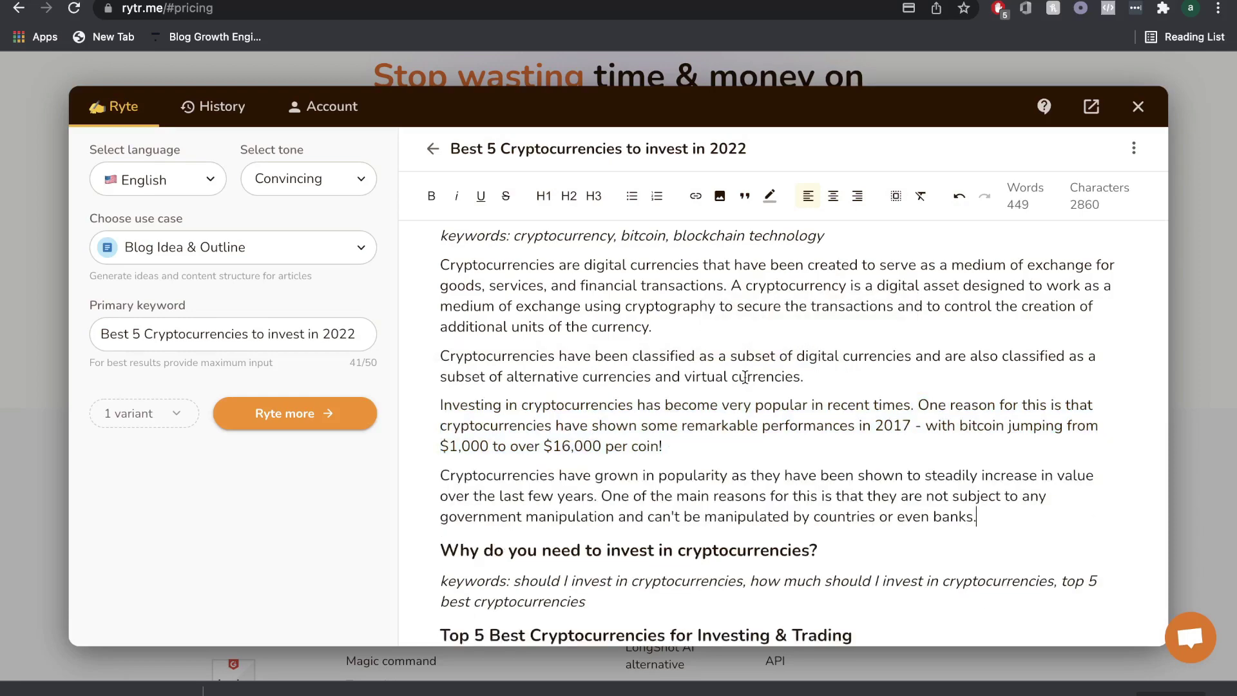
pyautogui.scroll(2, 746, 381)
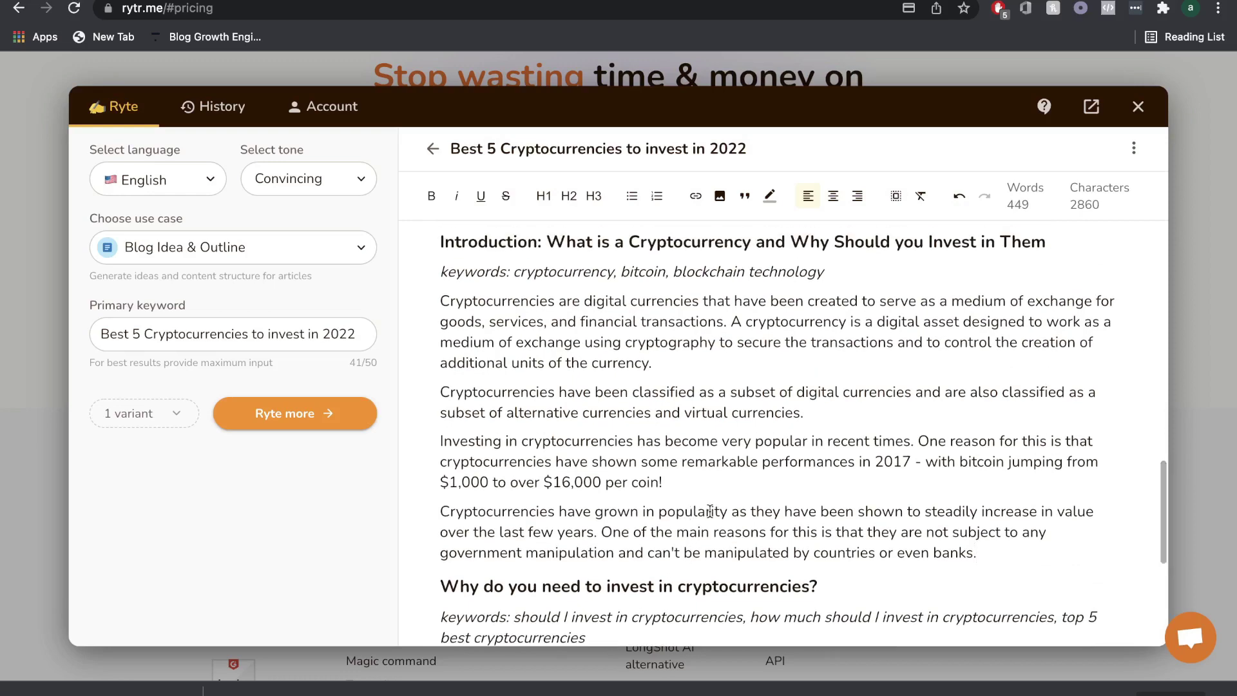
pyautogui.scroll(2, 702, 514)
# - Generate a paragraph from the heading "Why do you need to invest in cryptocurrencies?" and its keywords
pyautogui.scroll(-5, 709, 515)
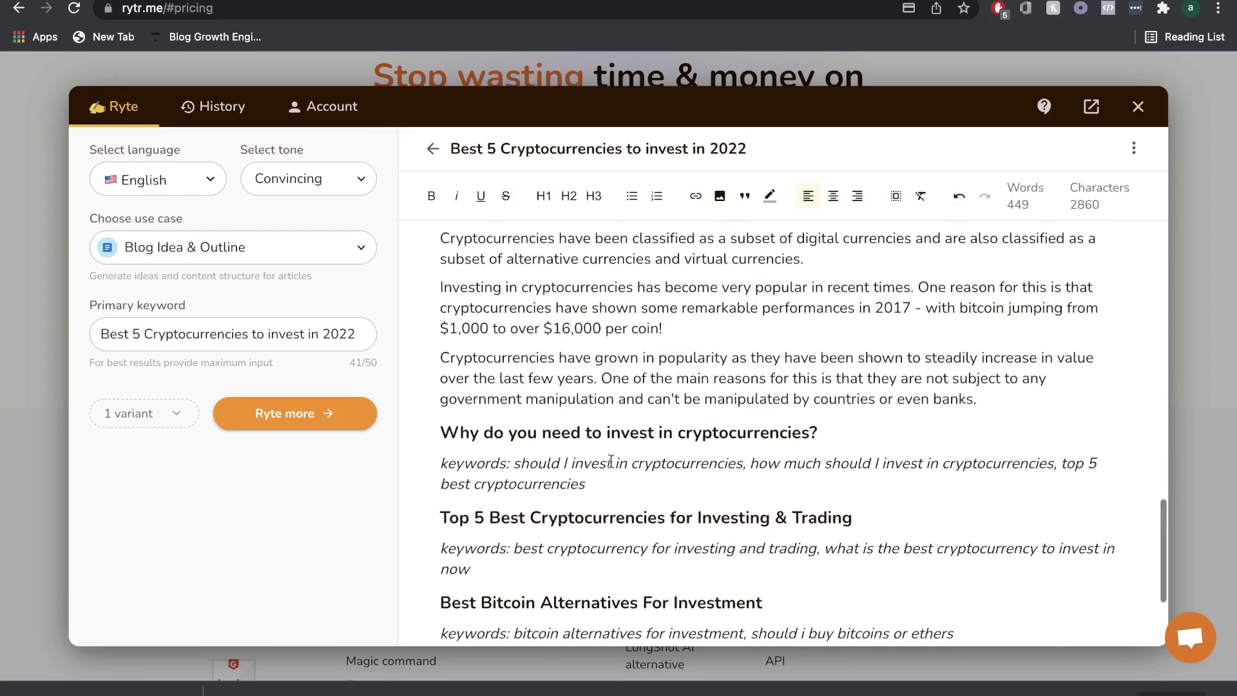
pyautogui.moveTo(602, 486); pyautogui.dragTo(430, 438)
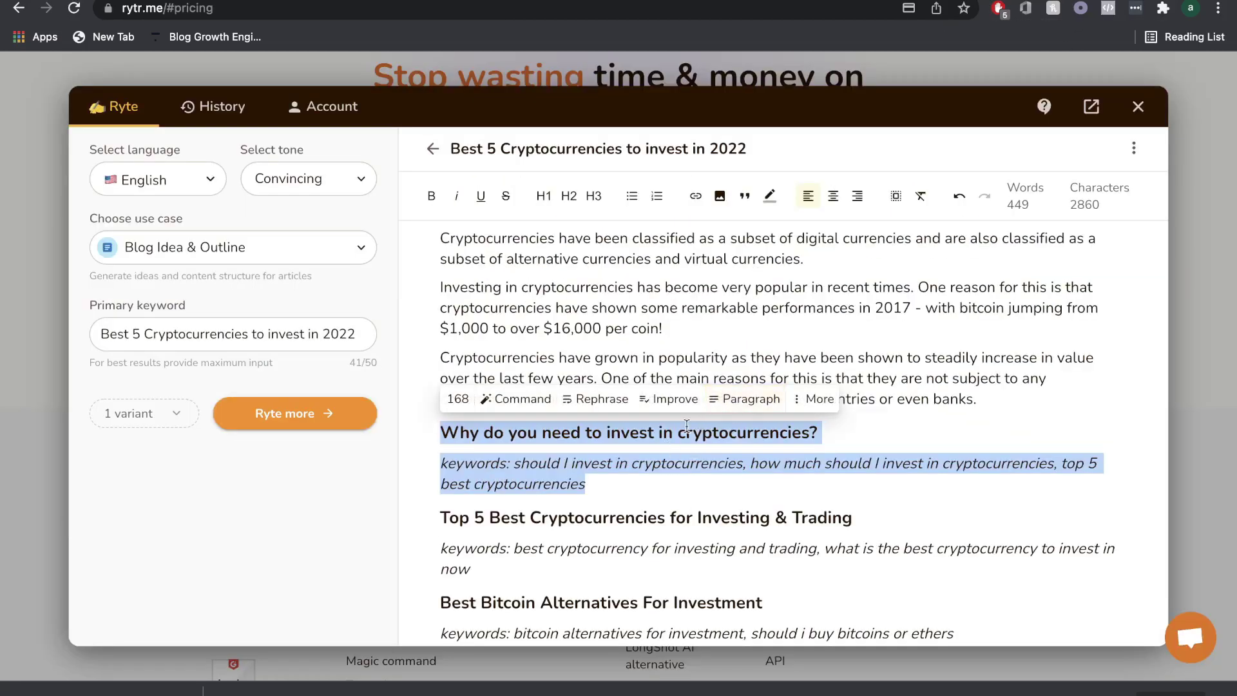
pyautogui.click(736, 405)
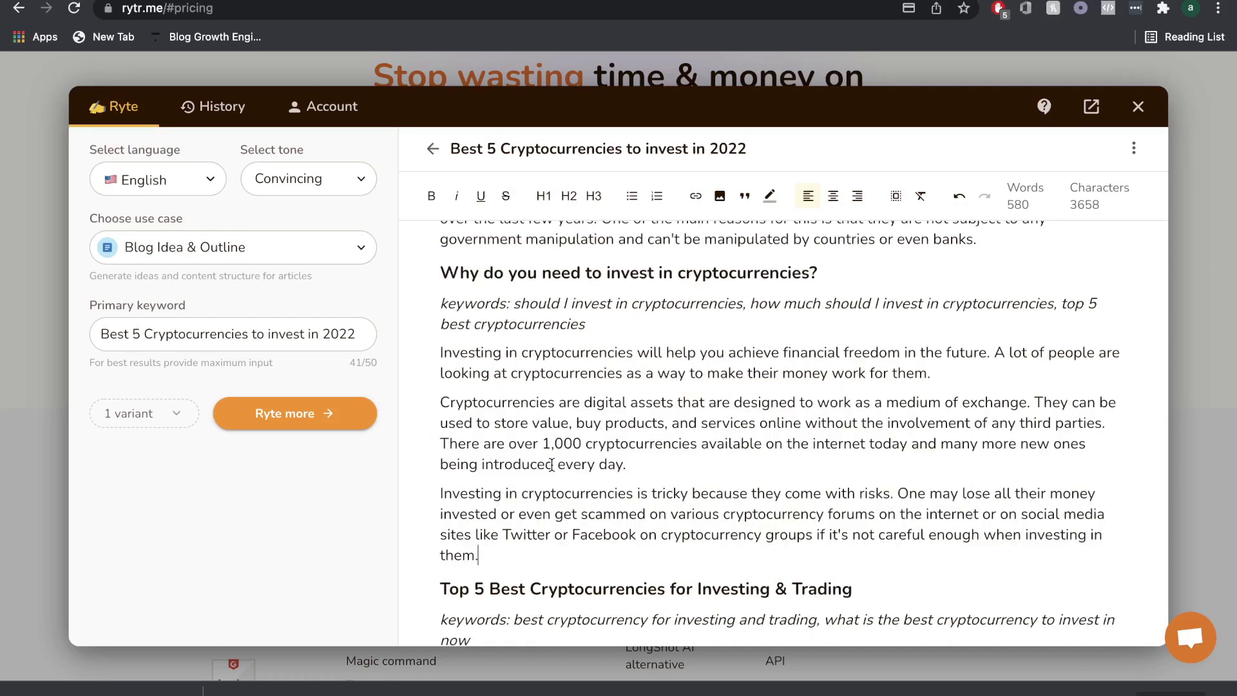
# - Copy the heading "Why do you need to invest in cryptocurrencies?" from Rytr into the Jarvis document below the first section and format it as H2
pyautogui.scroll(1, 567, 399)
pyautogui.moveTo(586, 339); pyautogui.dragTo(468, 320)
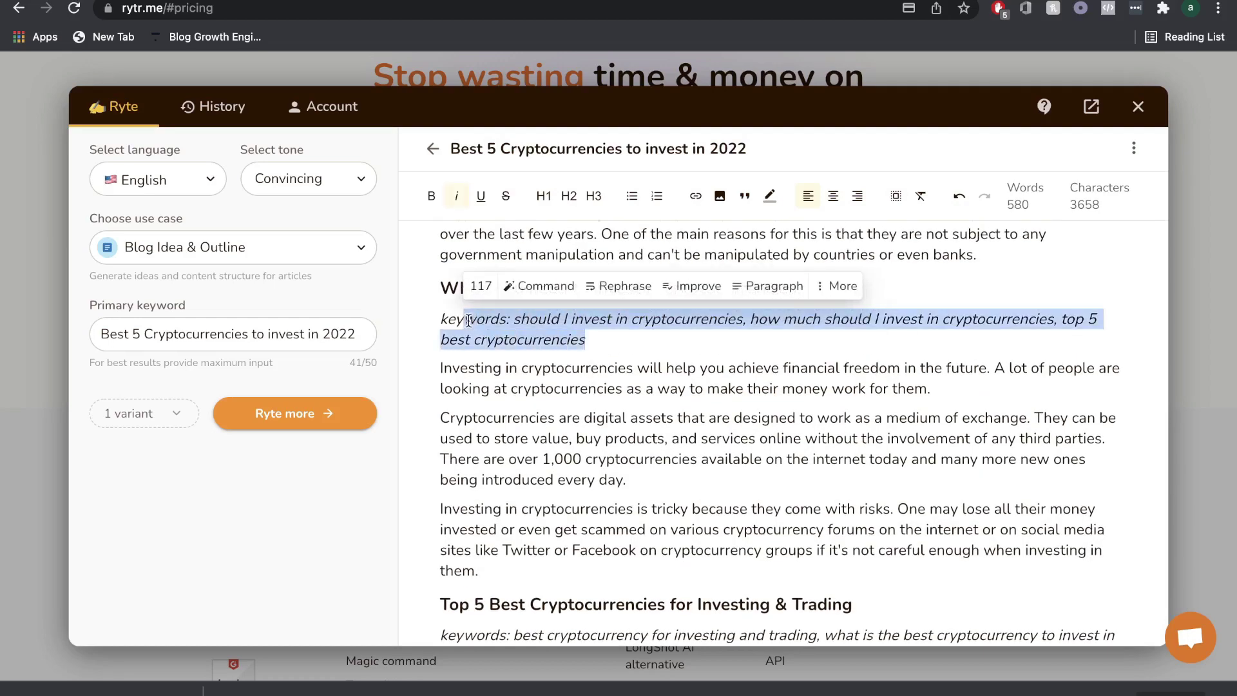
pyautogui.tripleClick(486, 291)
pyautogui.press('super+c')
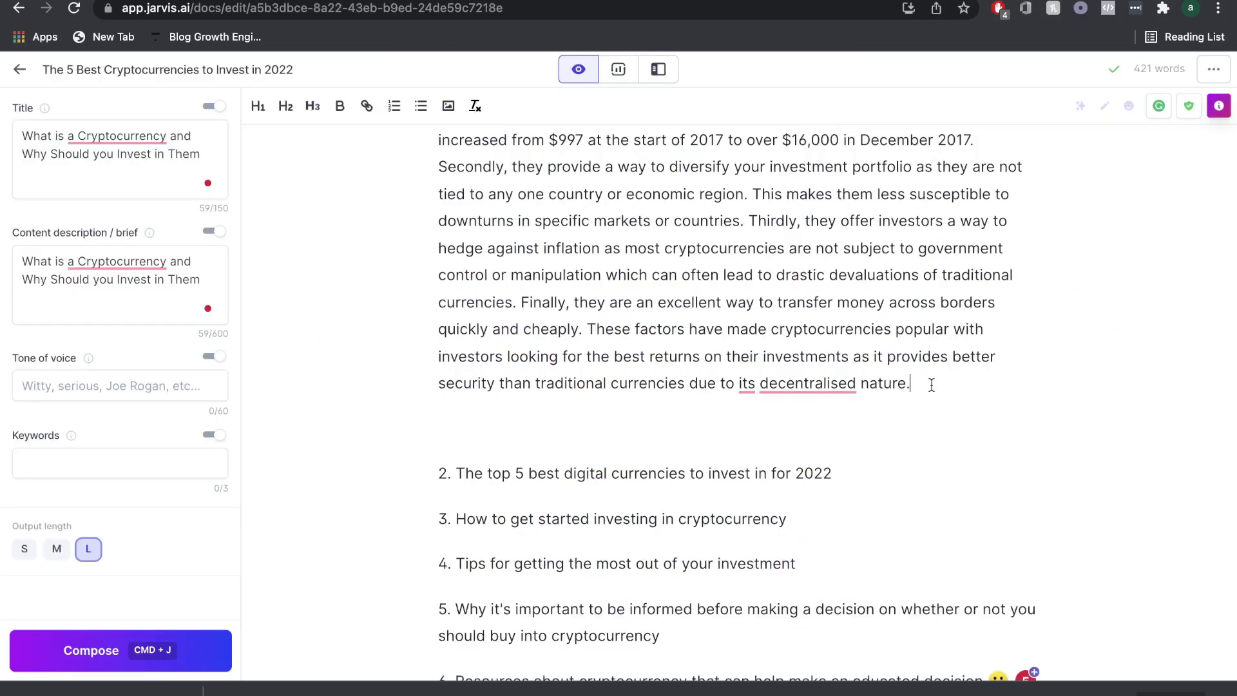
pyautogui.press('Return')
pyautogui.press('super+v')
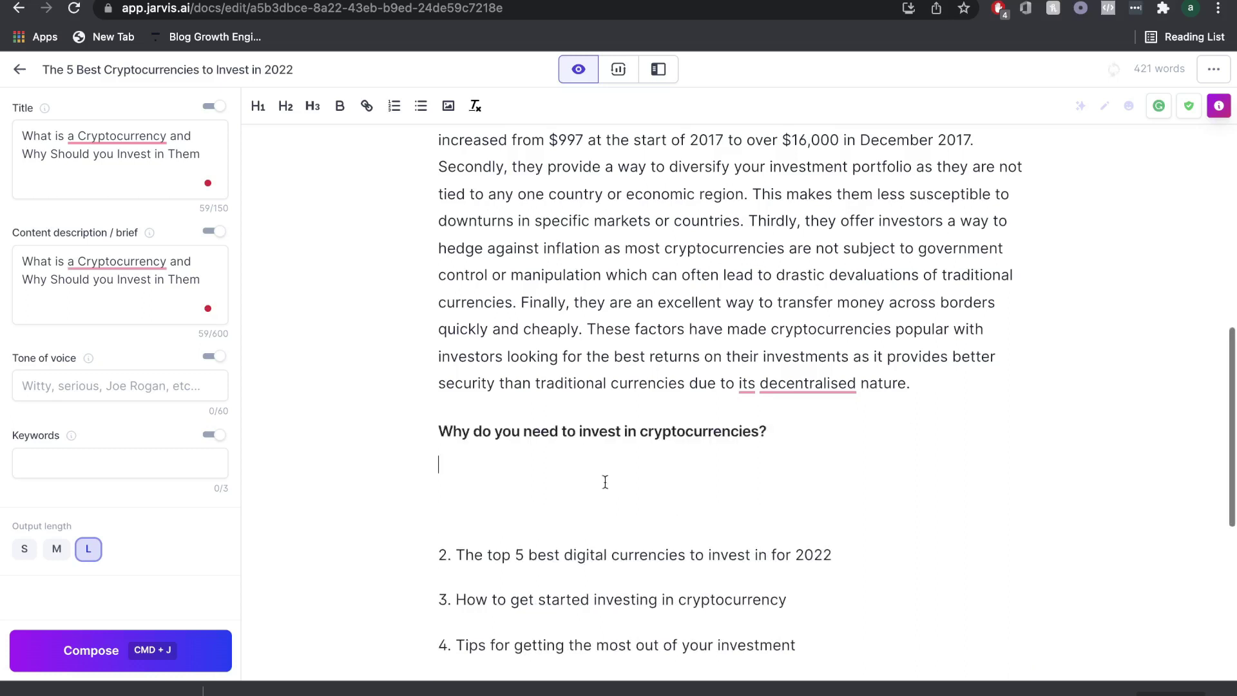
pyautogui.tripleClick(525, 431)
pyautogui.press('super+c')
pyautogui.click(285, 106)
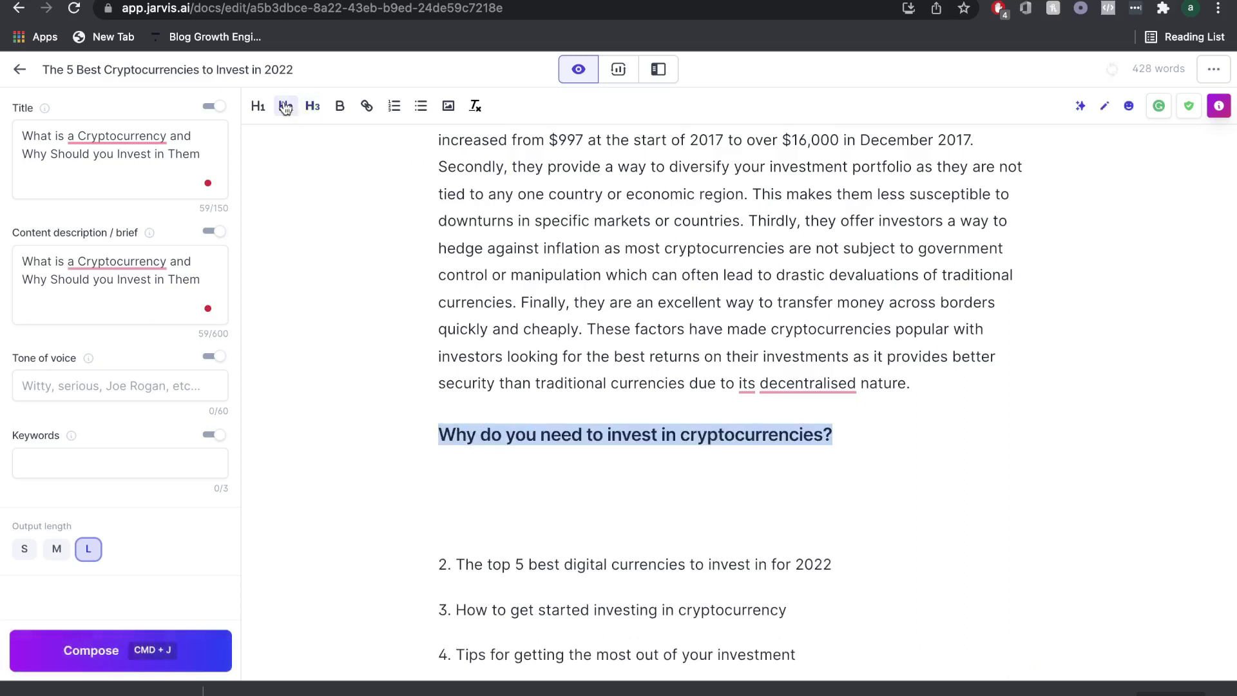
# - Set the title and content description to "Why do you need to invest in cryptocurrencies?" and compose the section
pyautogui.tripleClick(122, 272)
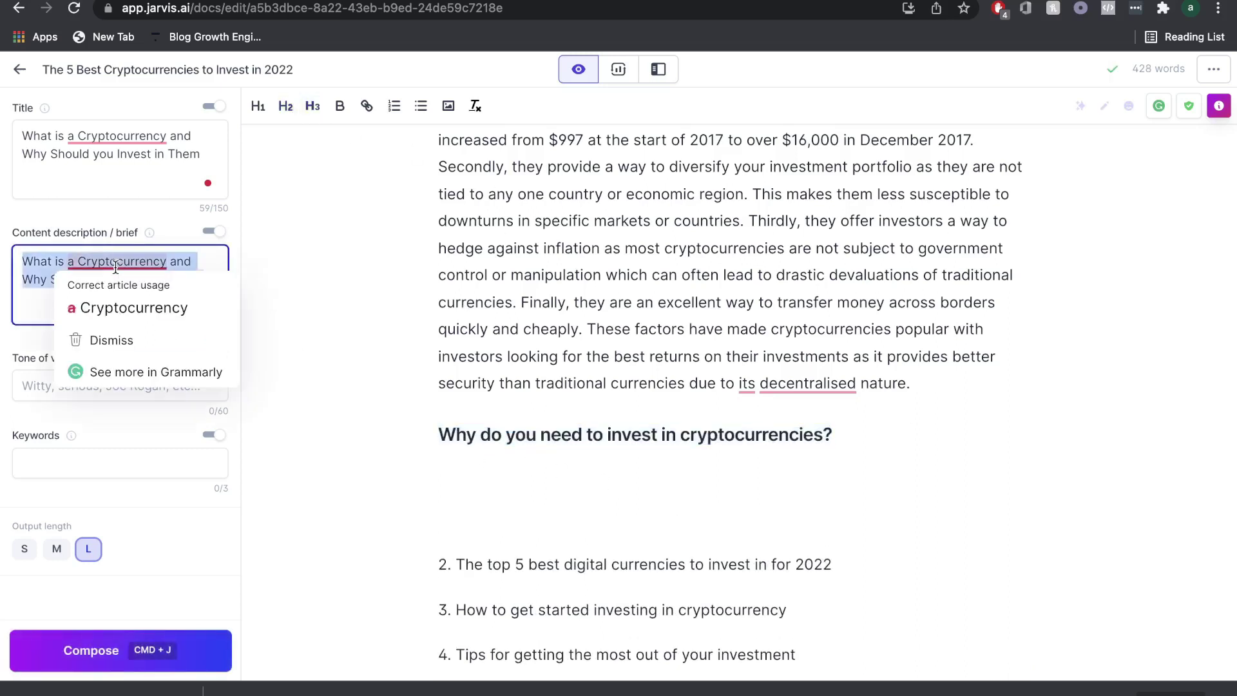
pyautogui.press('super+v')
pyautogui.press('super+a')
pyautogui.press('super+v')
pyautogui.press('super+j')
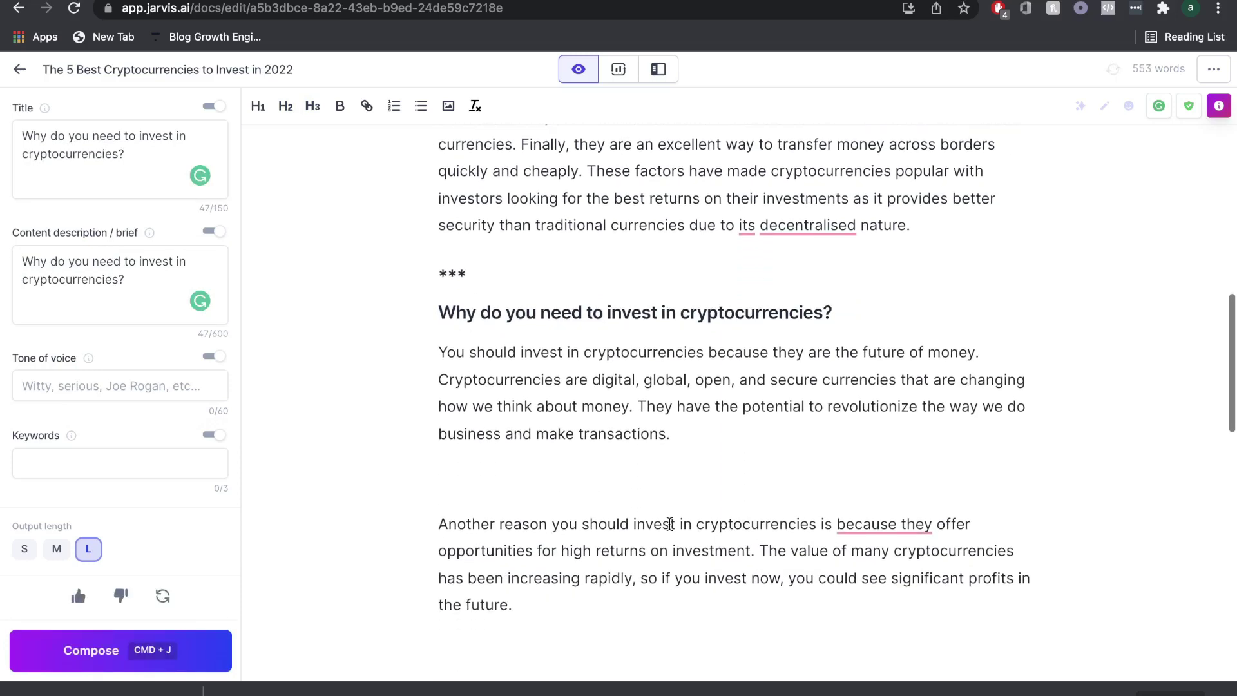
# - Remove the blank lines between the three composed paragraphs under "Why do you need to invest in cryptocurrencies?"
pyautogui.scroll(-4, 506, 596)
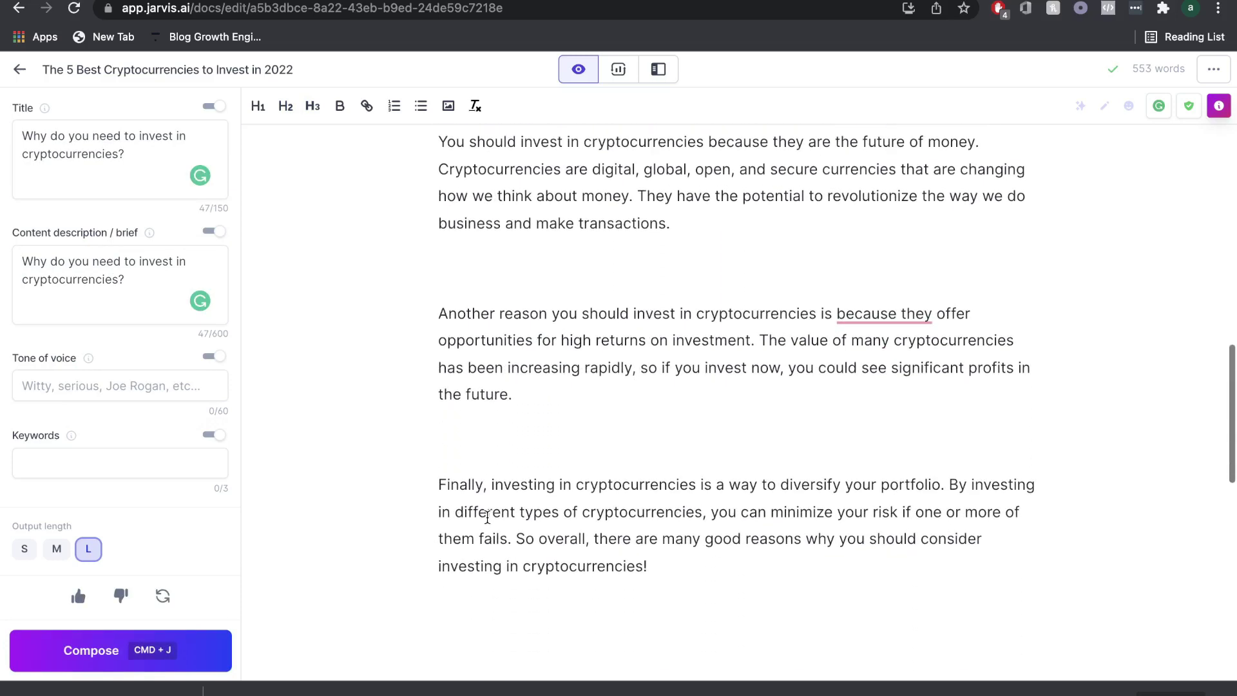
pyautogui.scroll(1, 487, 517)
pyautogui.click(433, 307)
pyautogui.press('BackSpace')
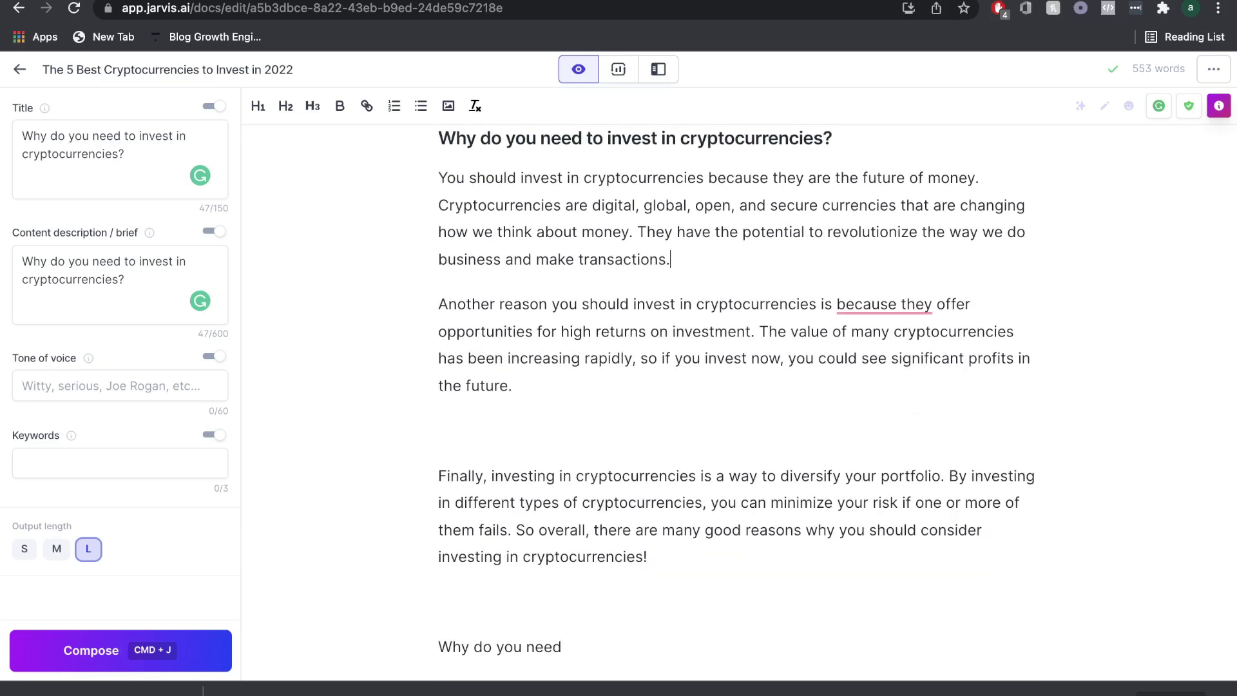
pyautogui.click(457, 415)
pyautogui.press('BackSpace')
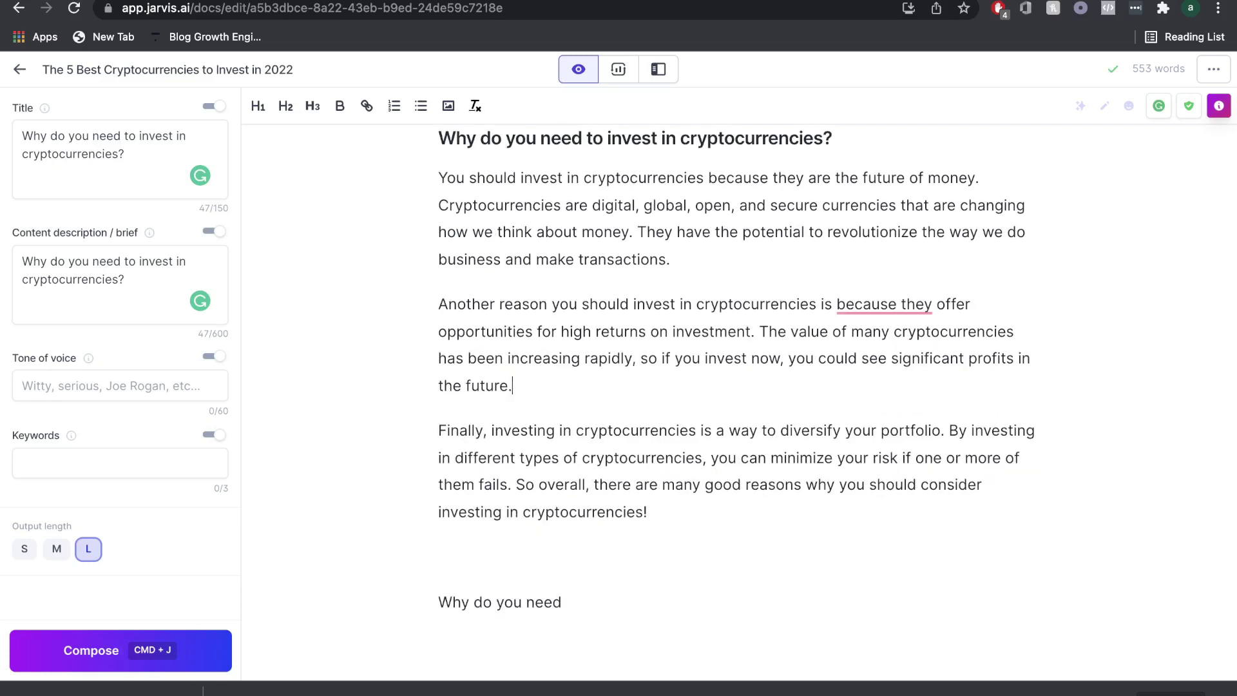
# - Read the composed "Why do you need to invest in cryptocurrencies?" section and compare it with the same section in Rytr
pyautogui.scroll(1, 498, 438)
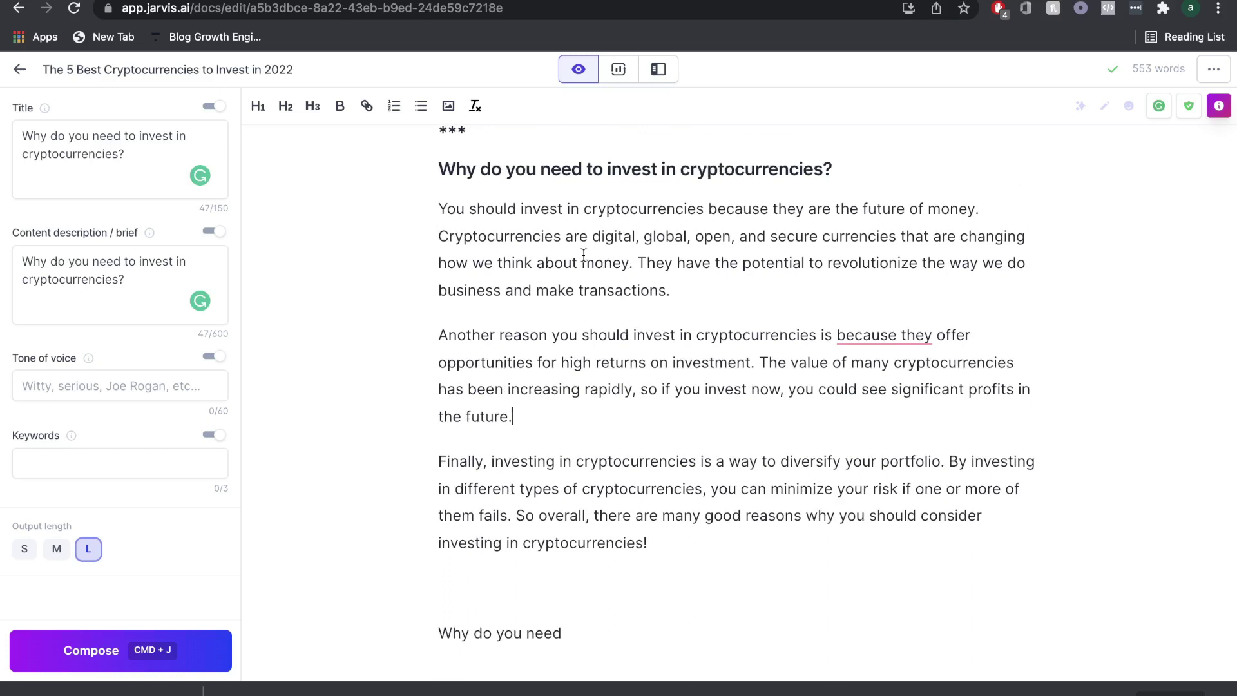
pyautogui.scroll(1, 583, 258)
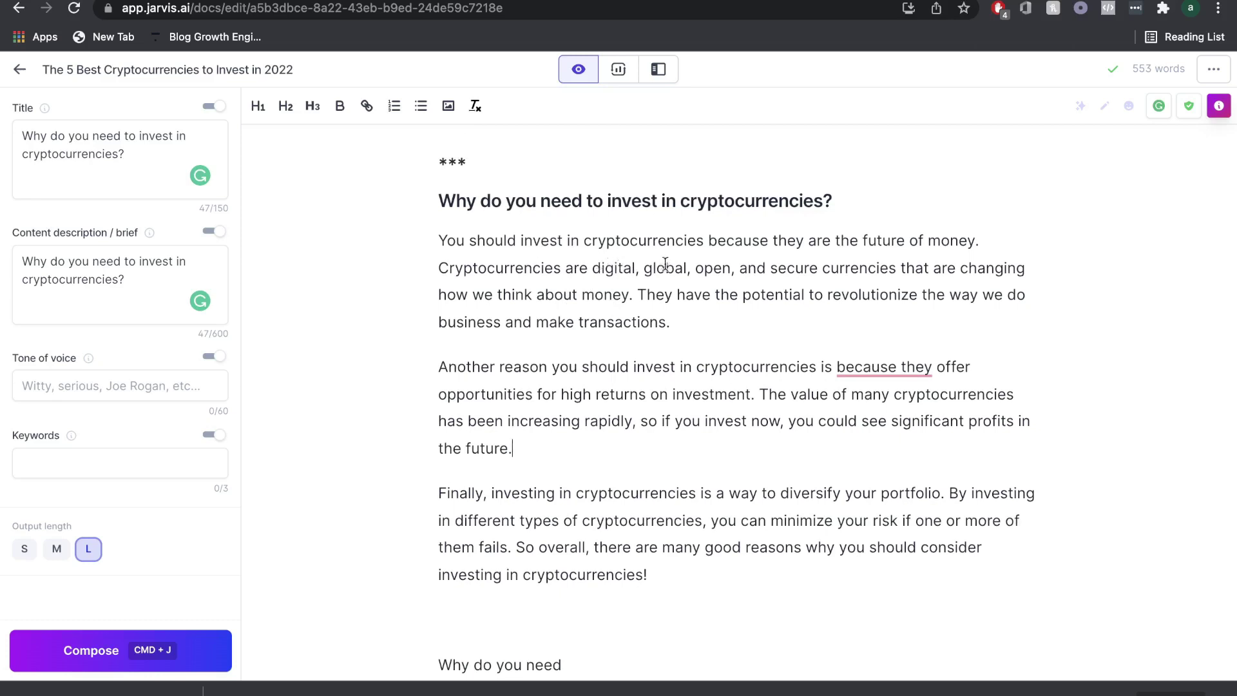
pyautogui.scroll(-3, 692, 302)
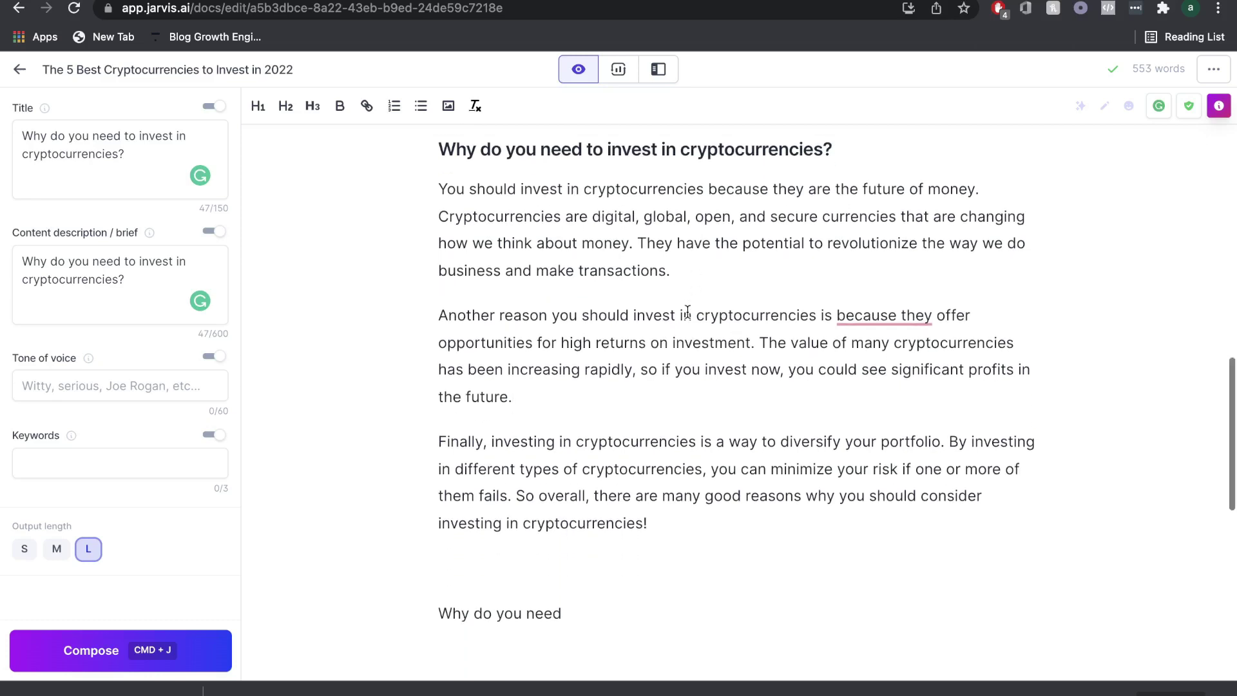
pyautogui.scroll(-2, 657, 338)
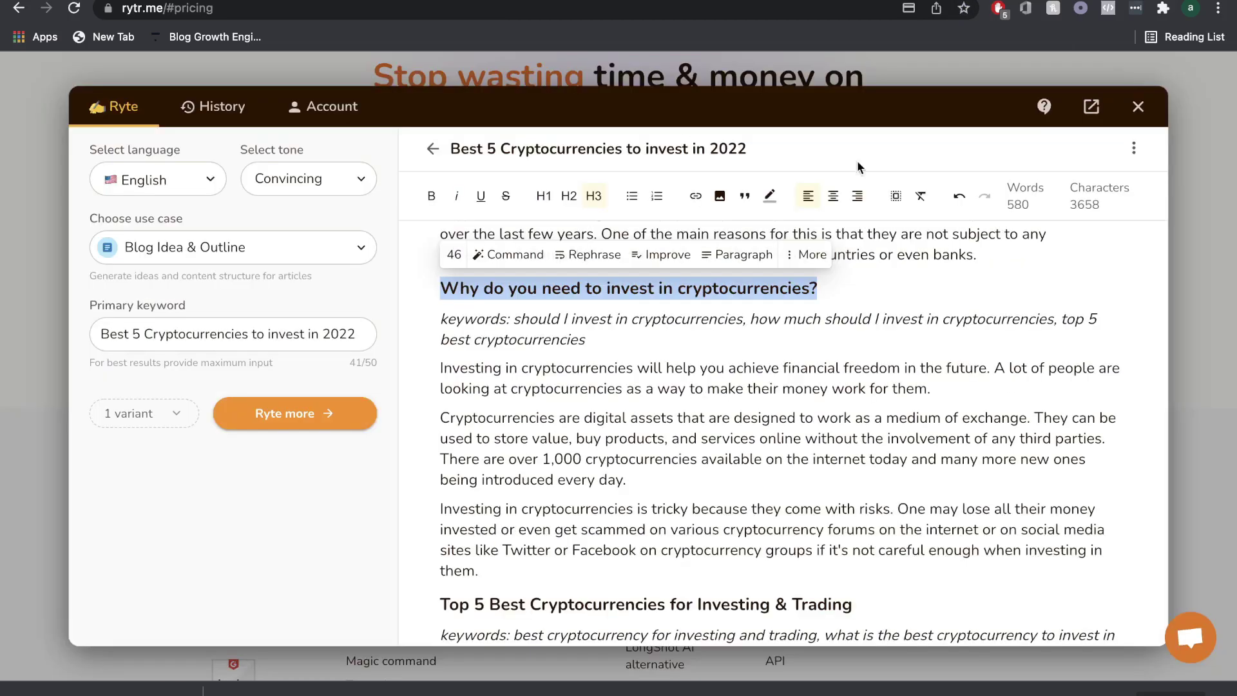
pyautogui.scroll(-1, 849, 347)
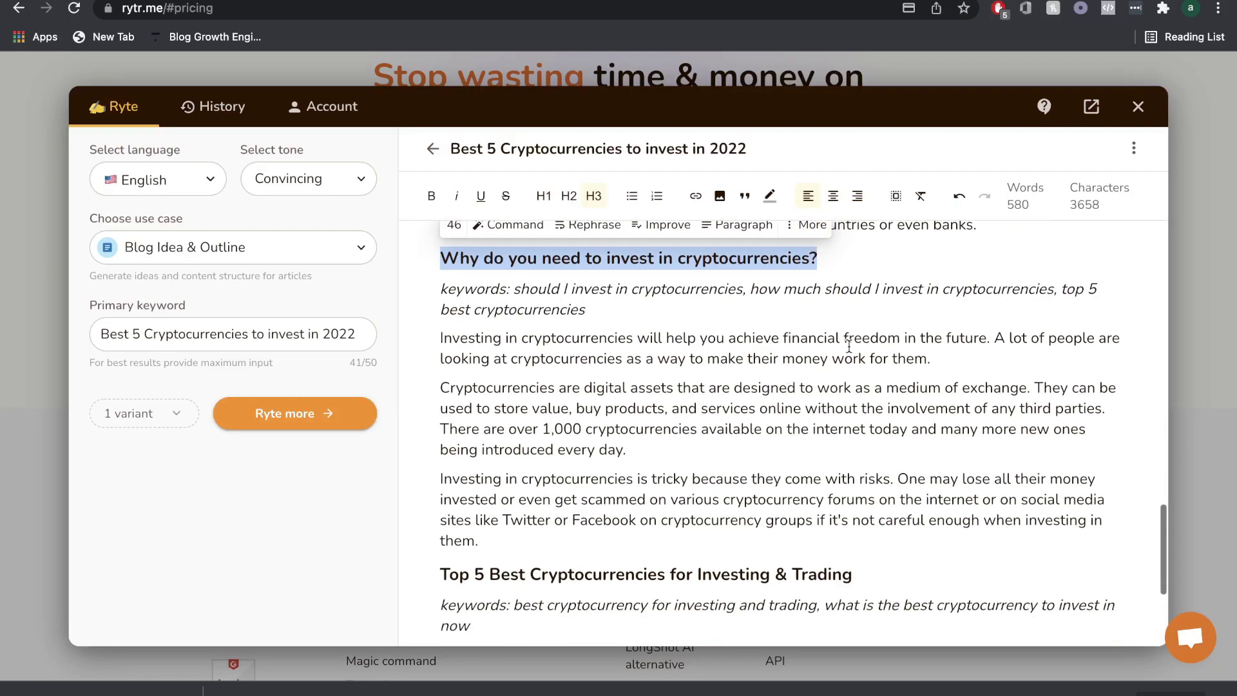
pyautogui.scroll(-3, 848, 347)
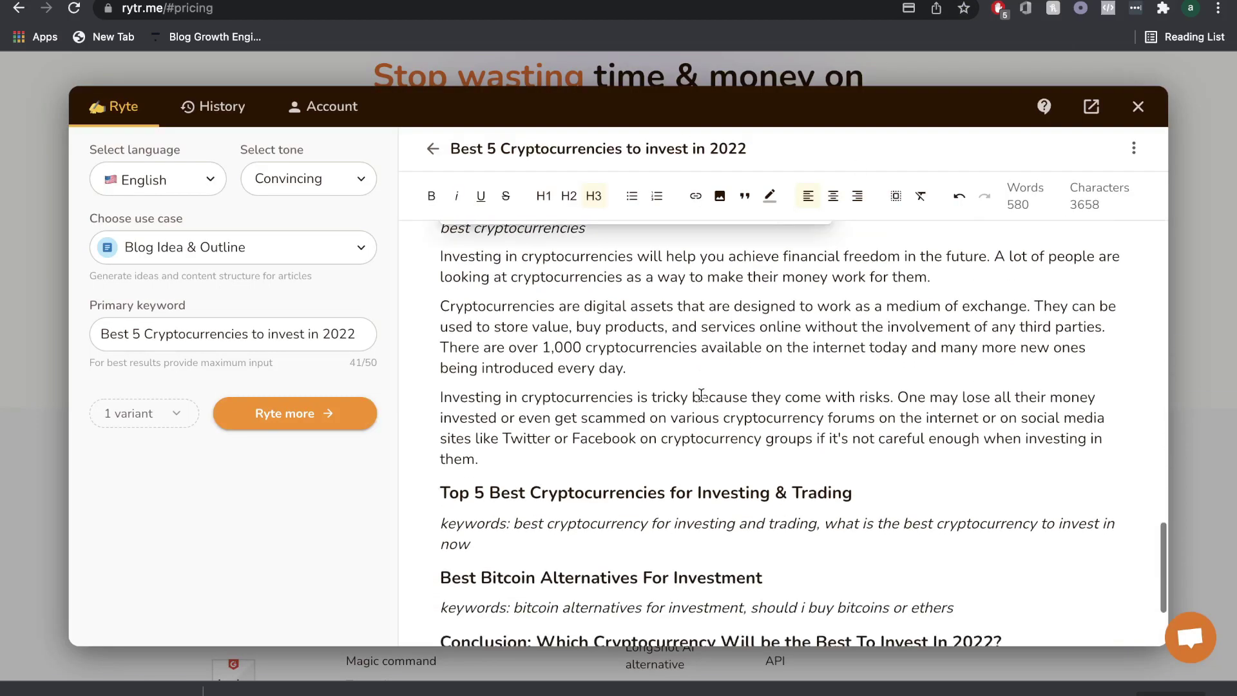
pyautogui.scroll(-1, 617, 345)
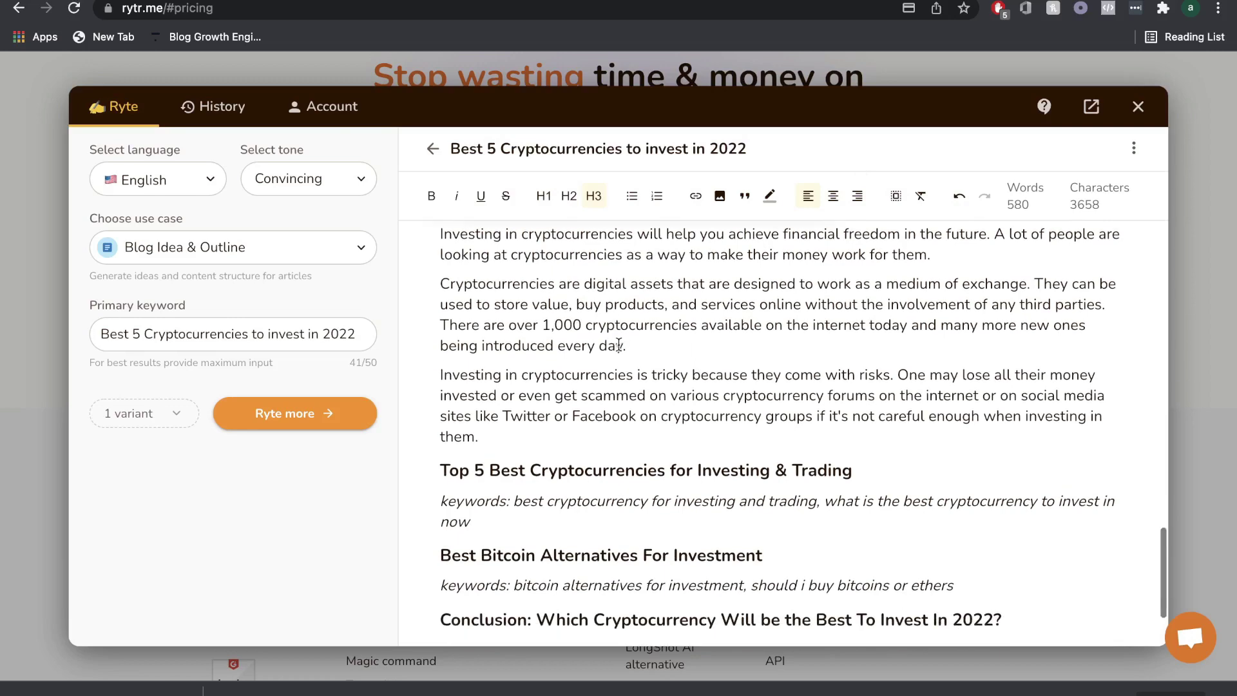
pyautogui.scroll(5, 618, 345)
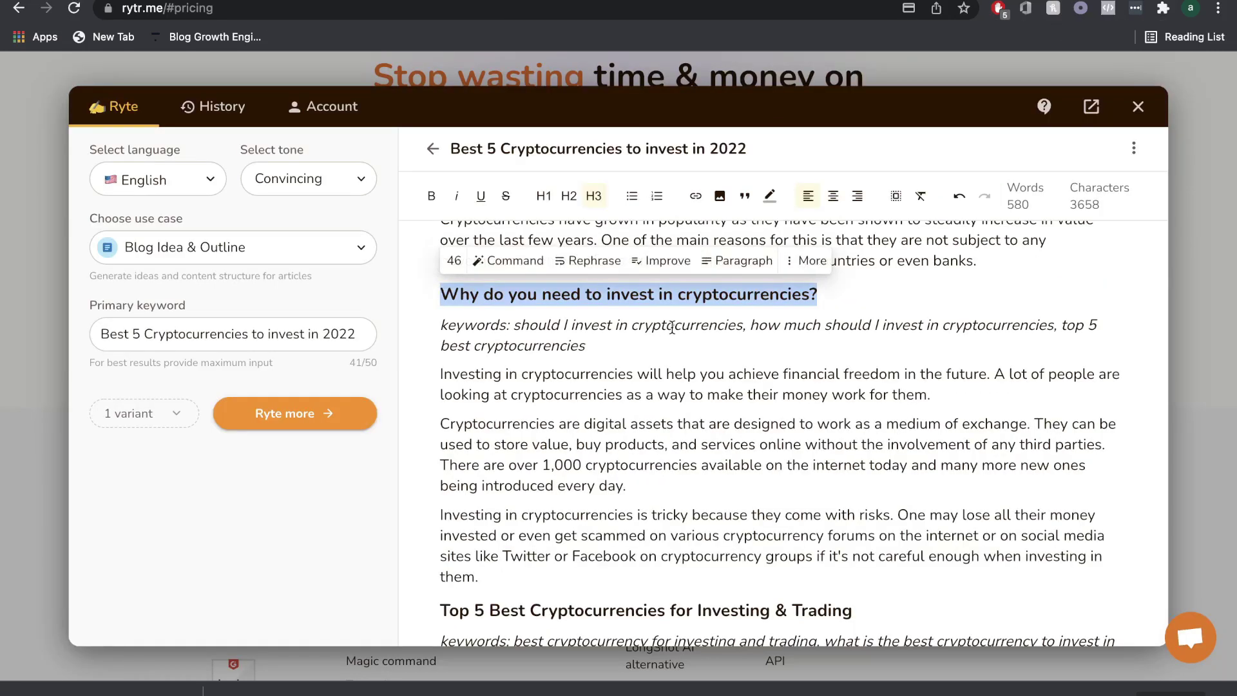
pyautogui.scroll(-3, 672, 327)
pyautogui.scroll(5, 667, 387)
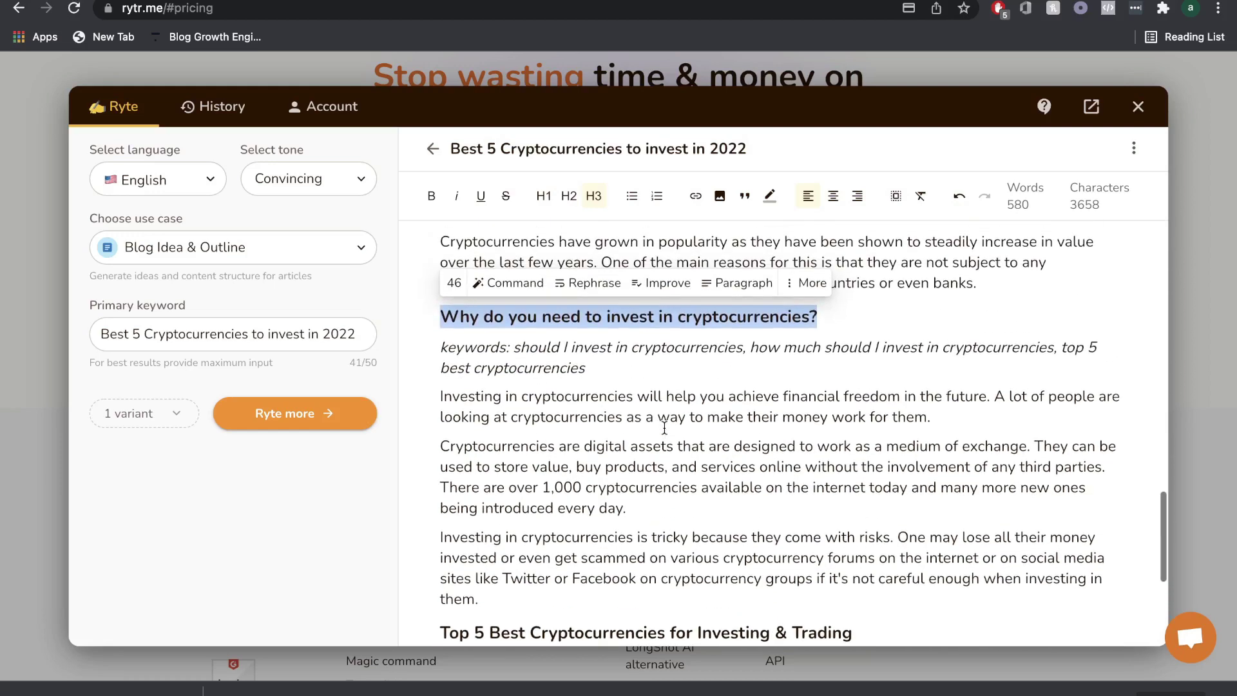
pyautogui.scroll(-1, 664, 428)
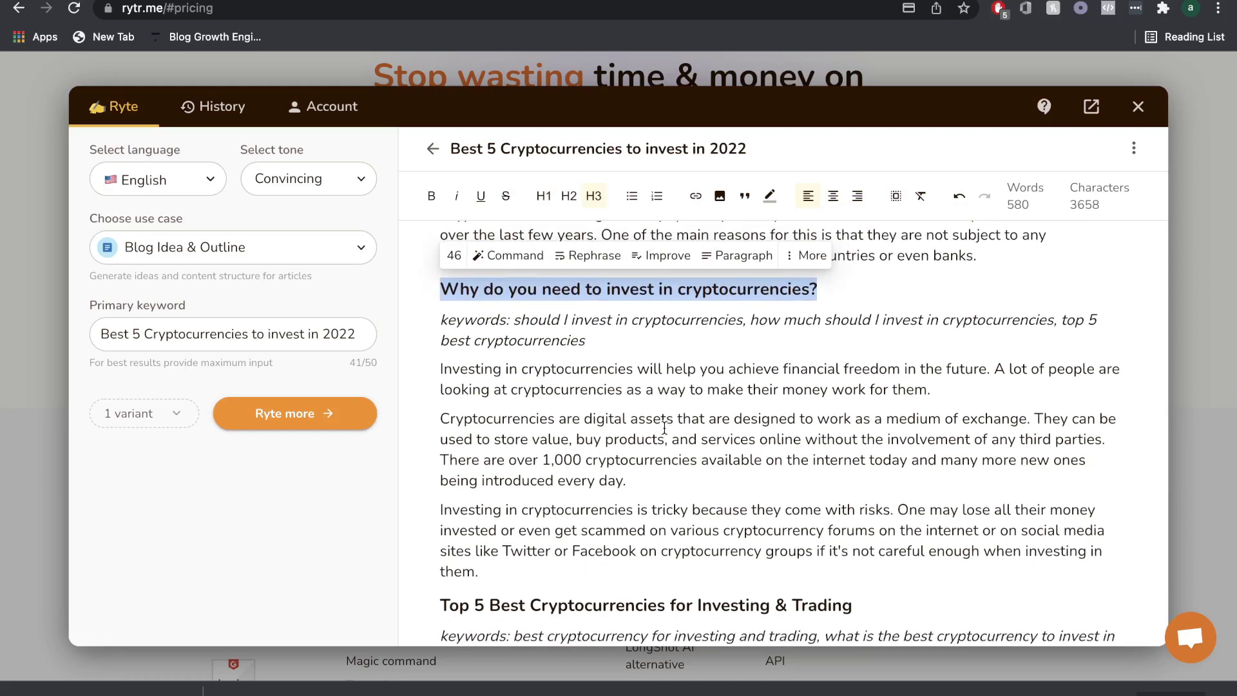
# - Generate another paragraph from the heading "Why do you need to invest in cryptocurrencies?" and its keywords, and read the new text
pyautogui.scroll(-5, 664, 428)
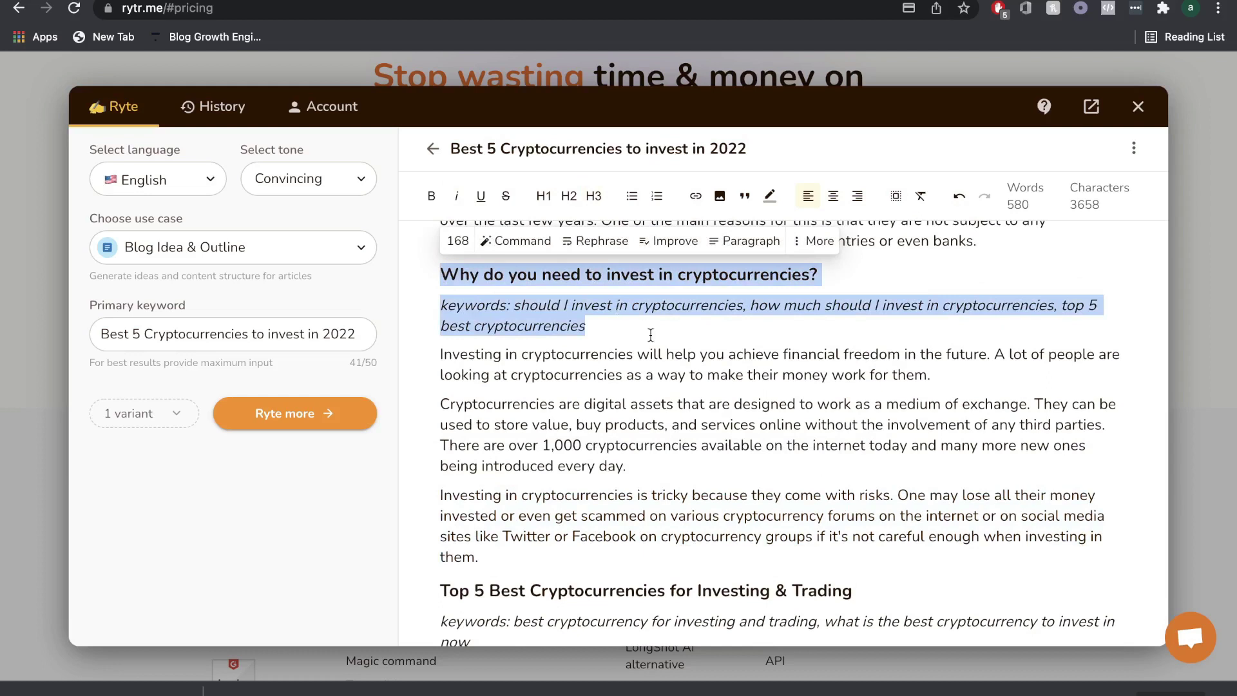
pyautogui.scroll(-1, 651, 335)
pyautogui.scroll(1, 650, 335)
pyautogui.click(761, 251)
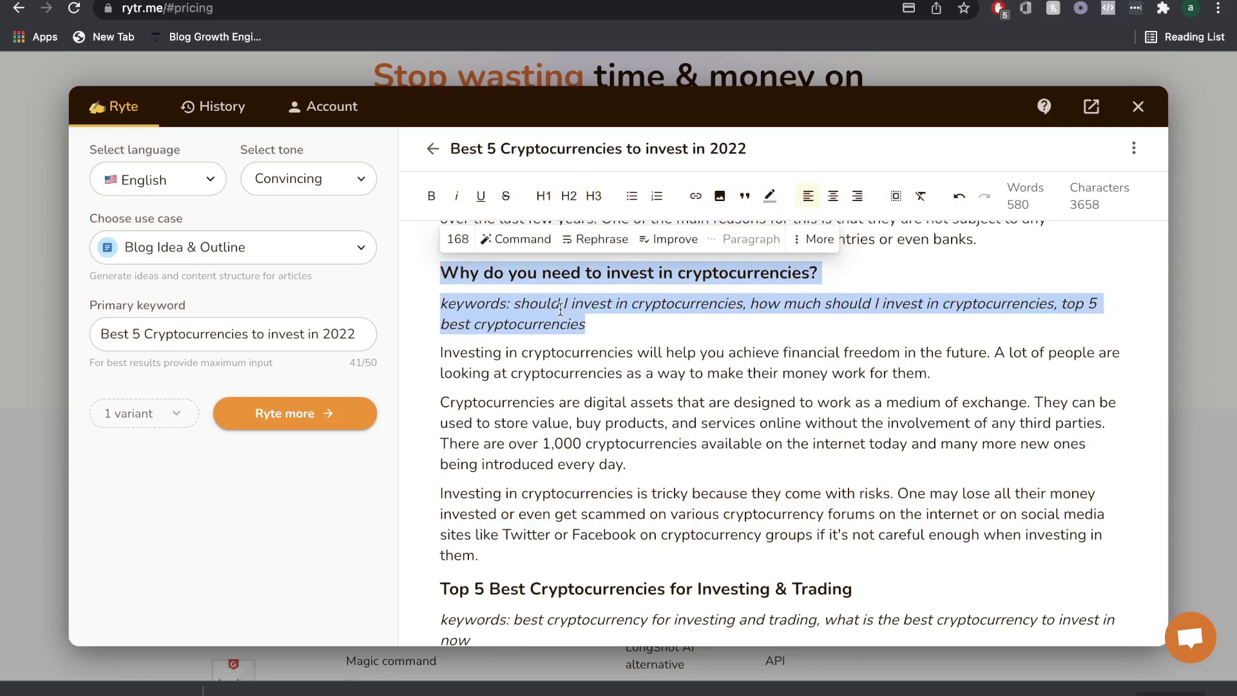
pyautogui.scroll(-1, 633, 324)
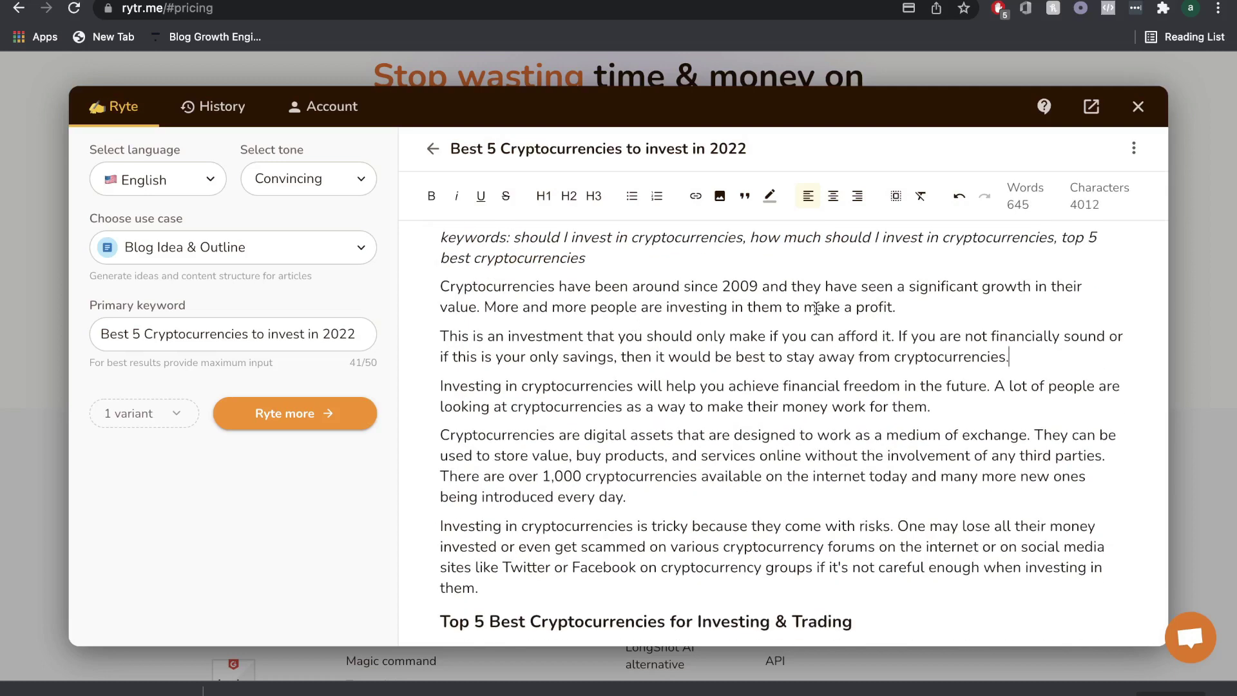
pyautogui.scroll(1, 815, 310)
pyautogui.scroll(-1, 816, 339)
# - Under "How to get started investing in cryptocurrency", improve the sentences starting "First off" and rephrase the paragraph starting "There are many different ways"
pyautogui.scroll(-8, 816, 339)
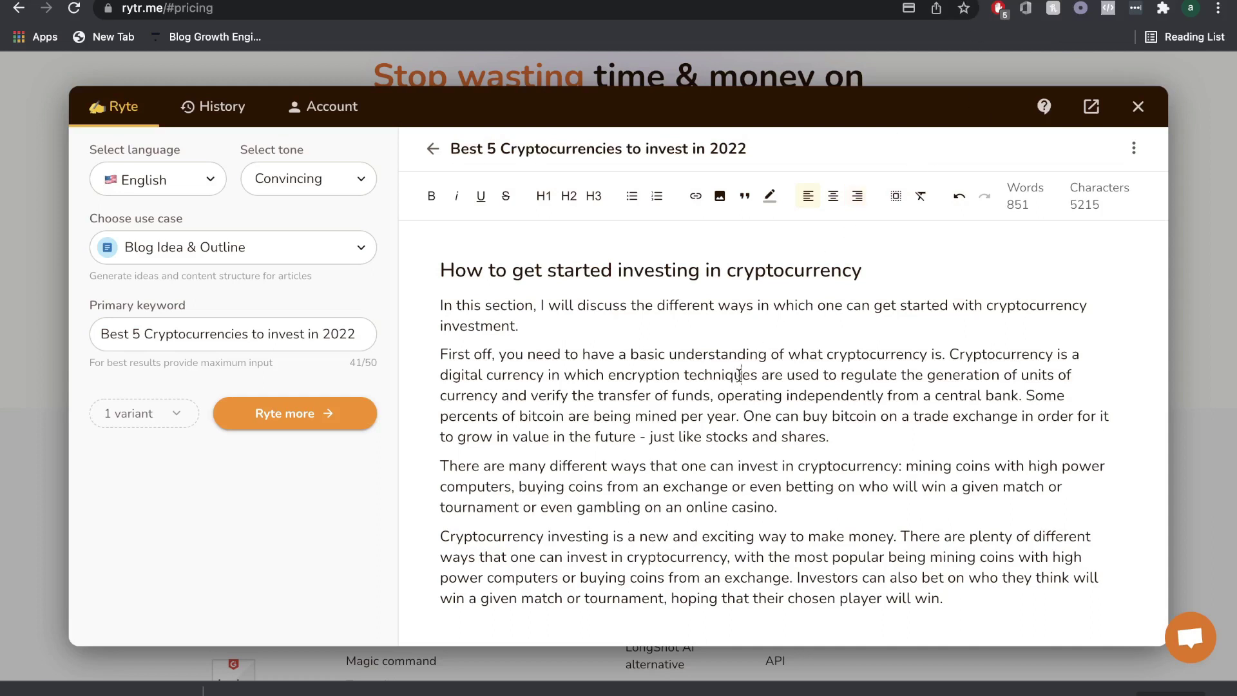
pyautogui.click(1021, 395)
pyautogui.moveTo(1021, 395); pyautogui.dragTo(440, 354)
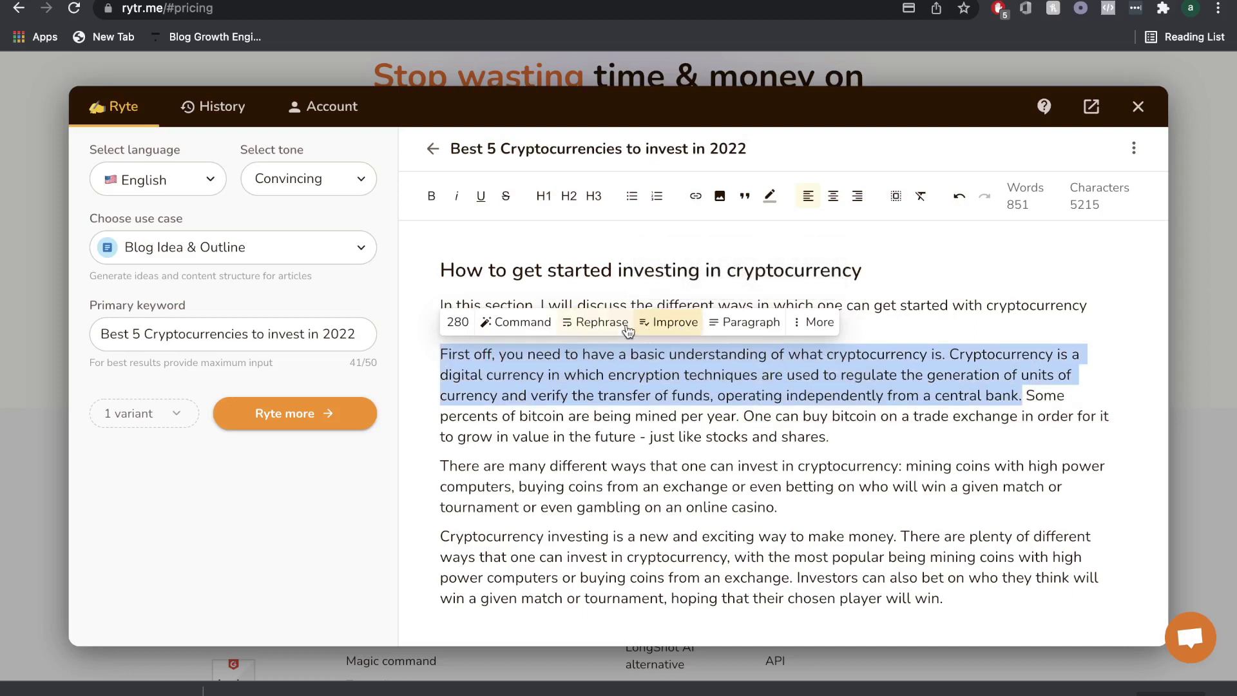
pyautogui.click(678, 330)
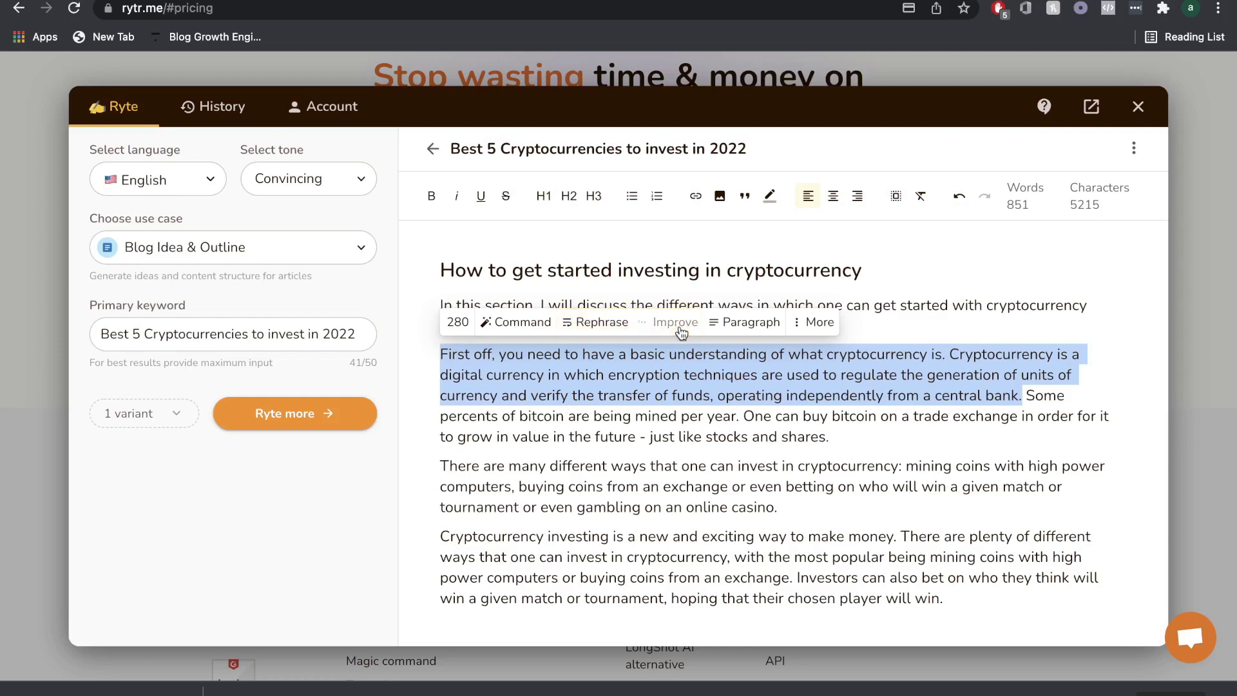
pyautogui.click(607, 432)
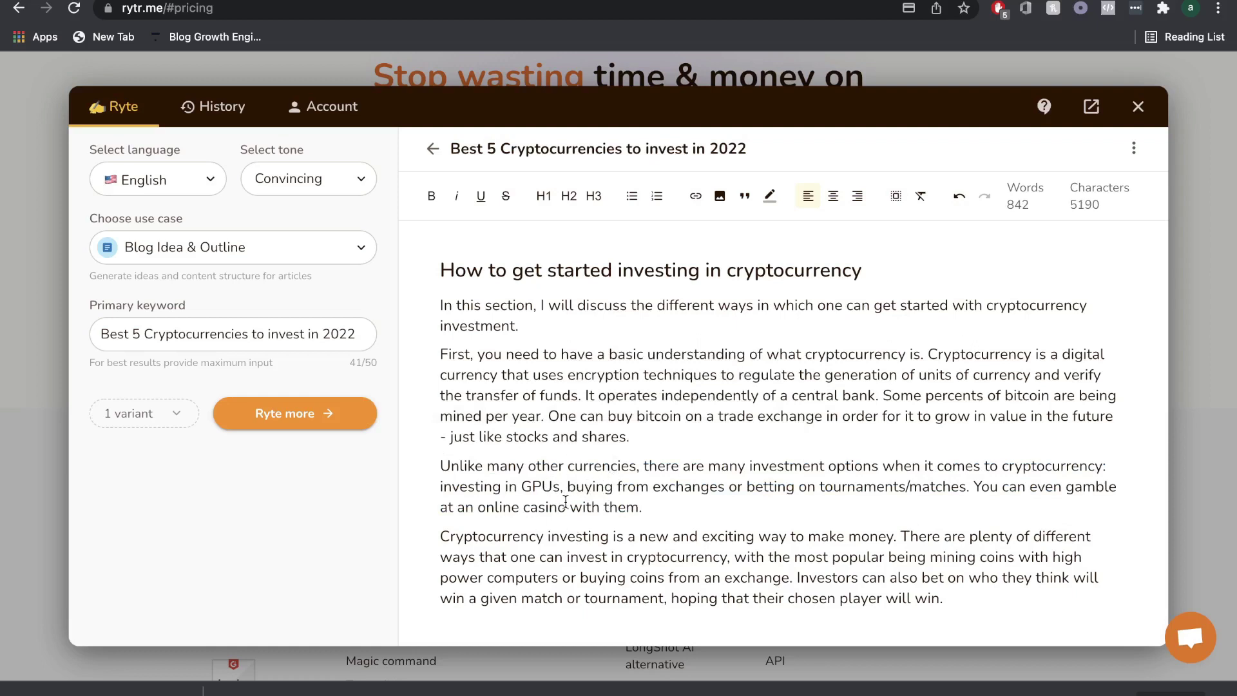
pyautogui.scroll(-1, 607, 490)
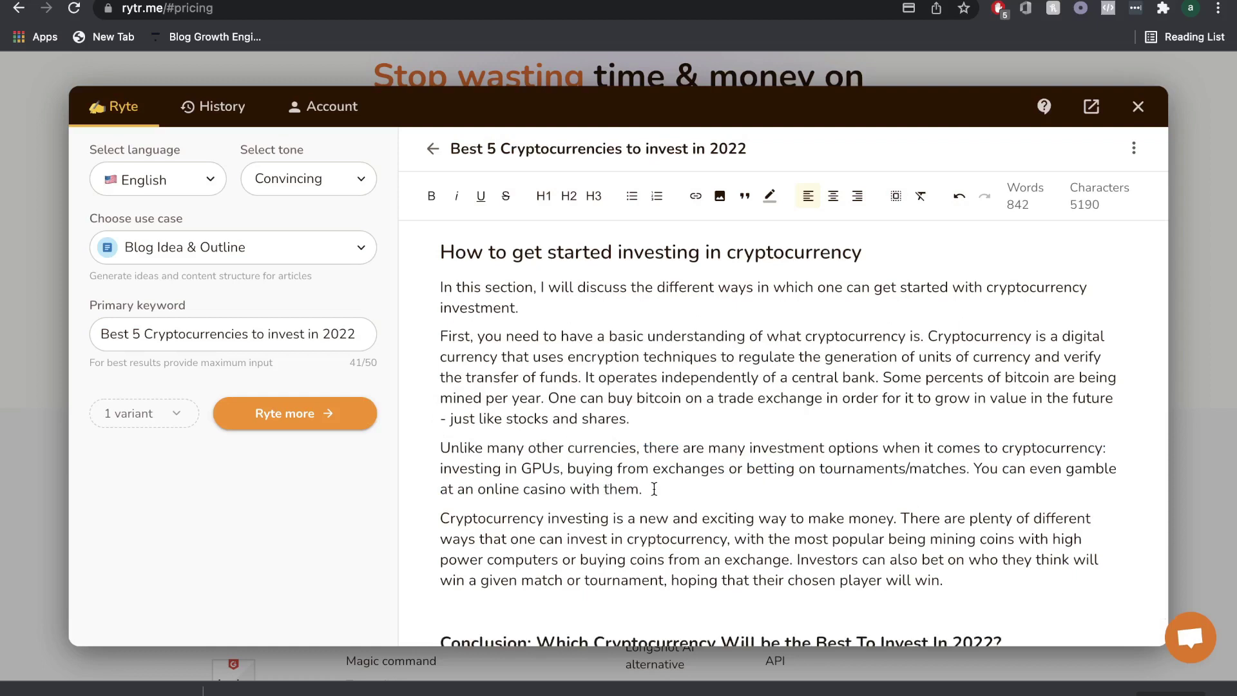
pyautogui.scroll(-1, 638, 490)
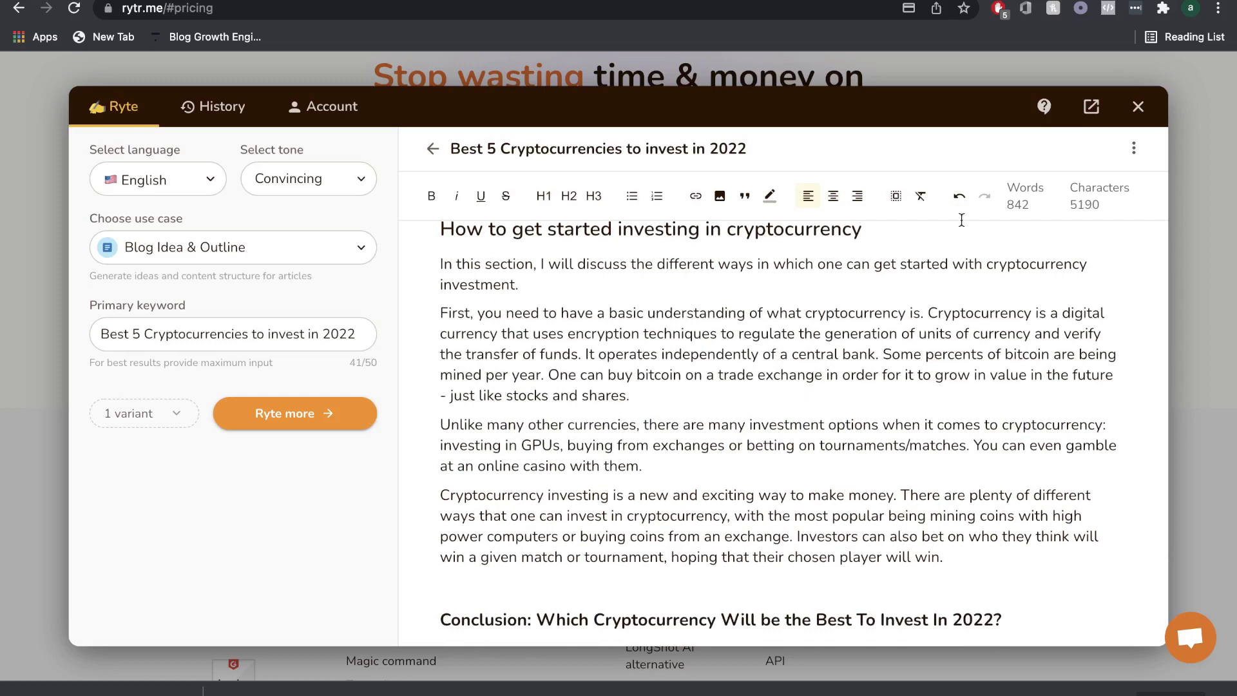
# - In Jarvis, request a rephrased version of the paragraph beginning "The second thing you will need is a wallet"
pyautogui.hotkey('ctrl', 'Tab')
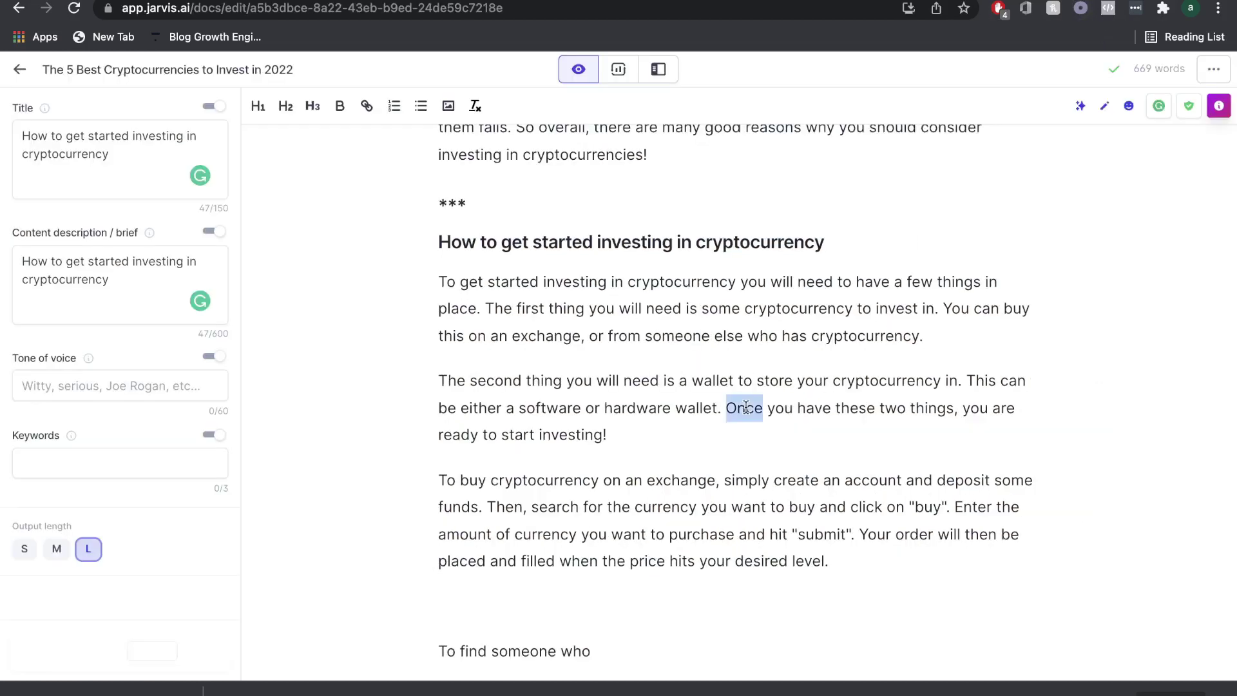
pyautogui.tripleClick(744, 407)
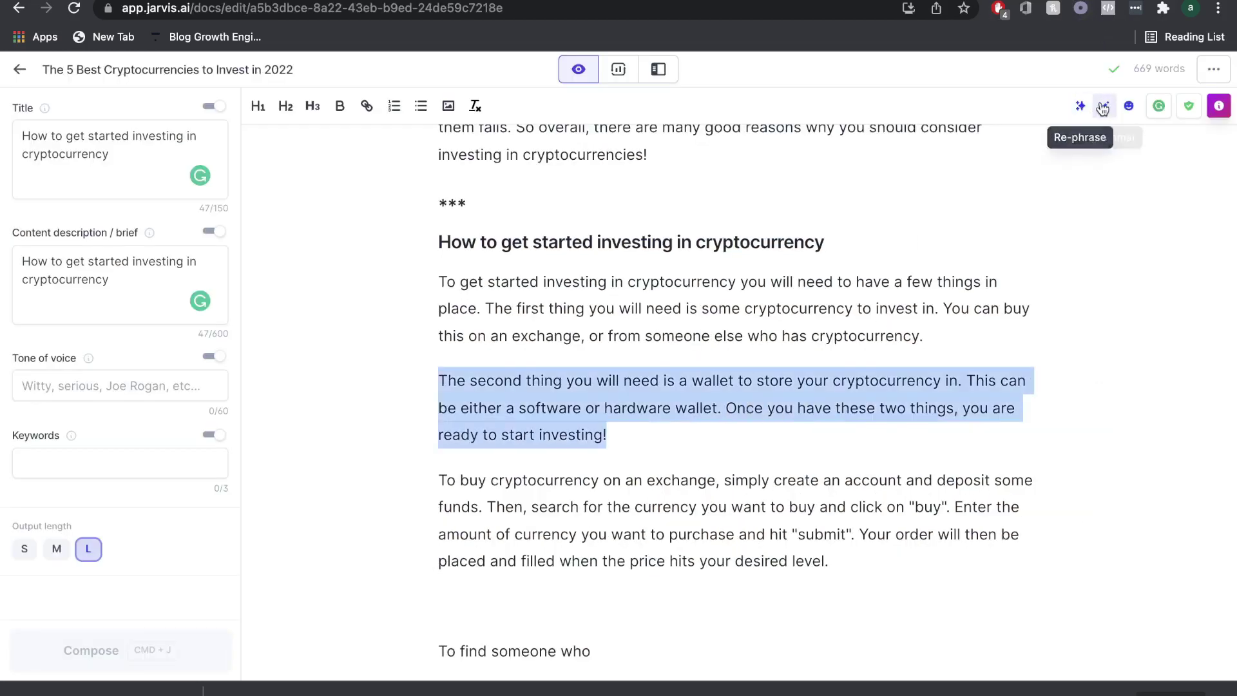
pyautogui.click(1081, 107)
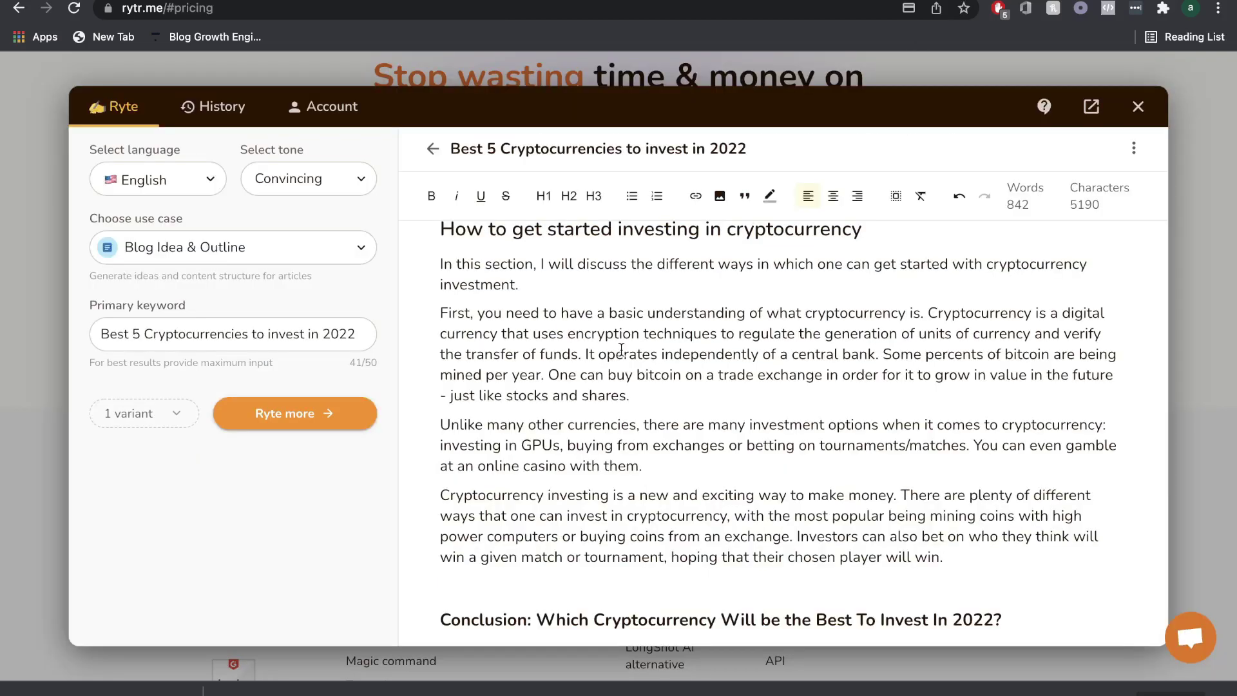
# - In Rytr, have the paragraph beginning "Cryptocurrency investing is a new and exciting way to make money" rewritten
pyautogui.scroll(-1, 608, 451)
pyautogui.tripleClick(608, 451)
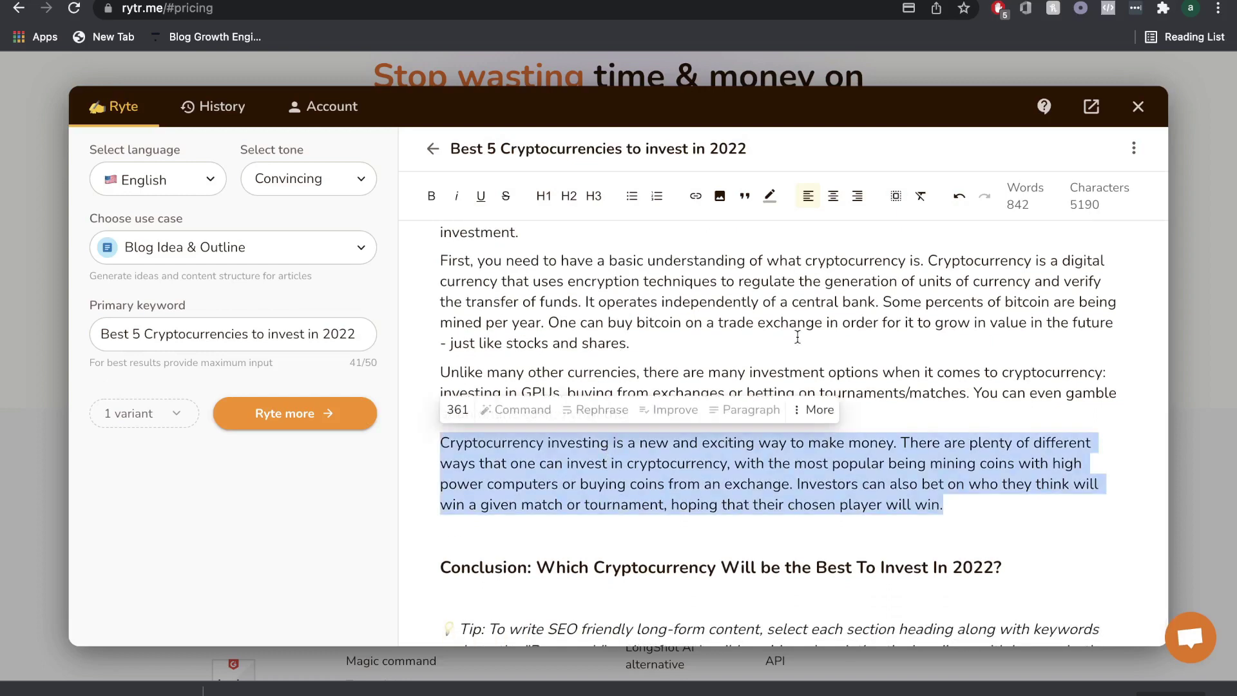
pyautogui.click(703, 428)
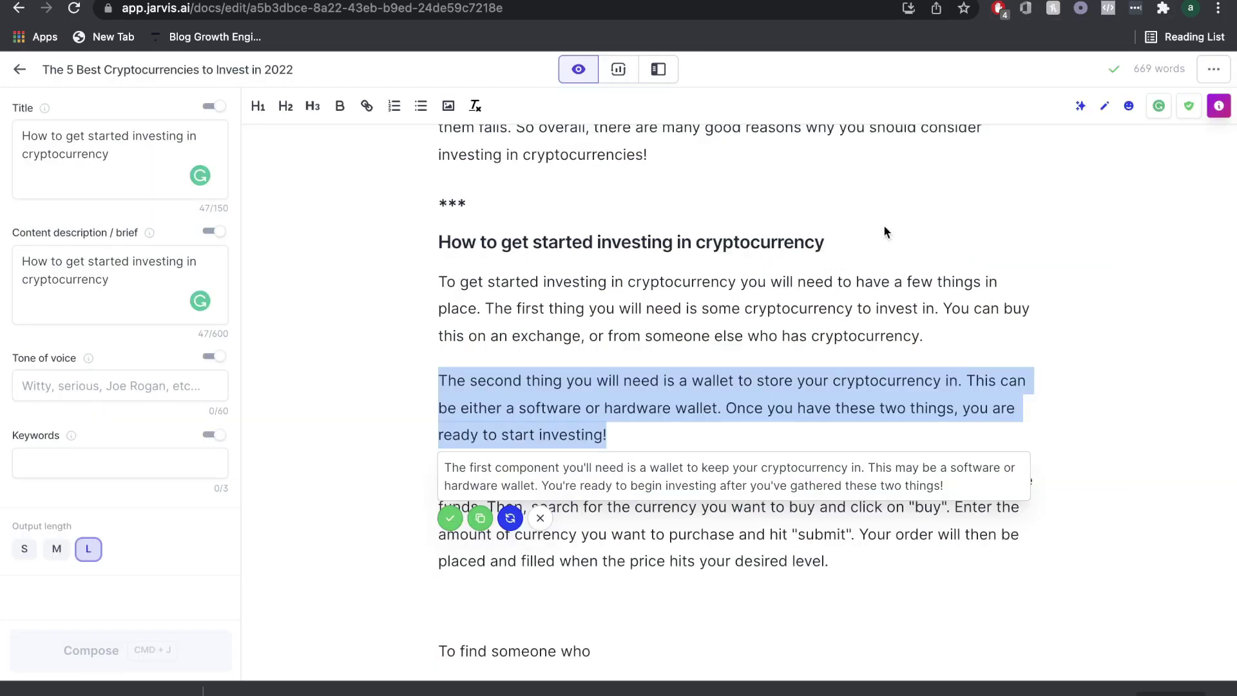
# - In Jarvis, dismiss the wallet paragraph suggestion and rephrase the paragraph beginning "To buy cryptocurrency on an exchange"
pyautogui.click(776, 402)
pyautogui.moveTo(851, 559); pyautogui.dragTo(449, 482)
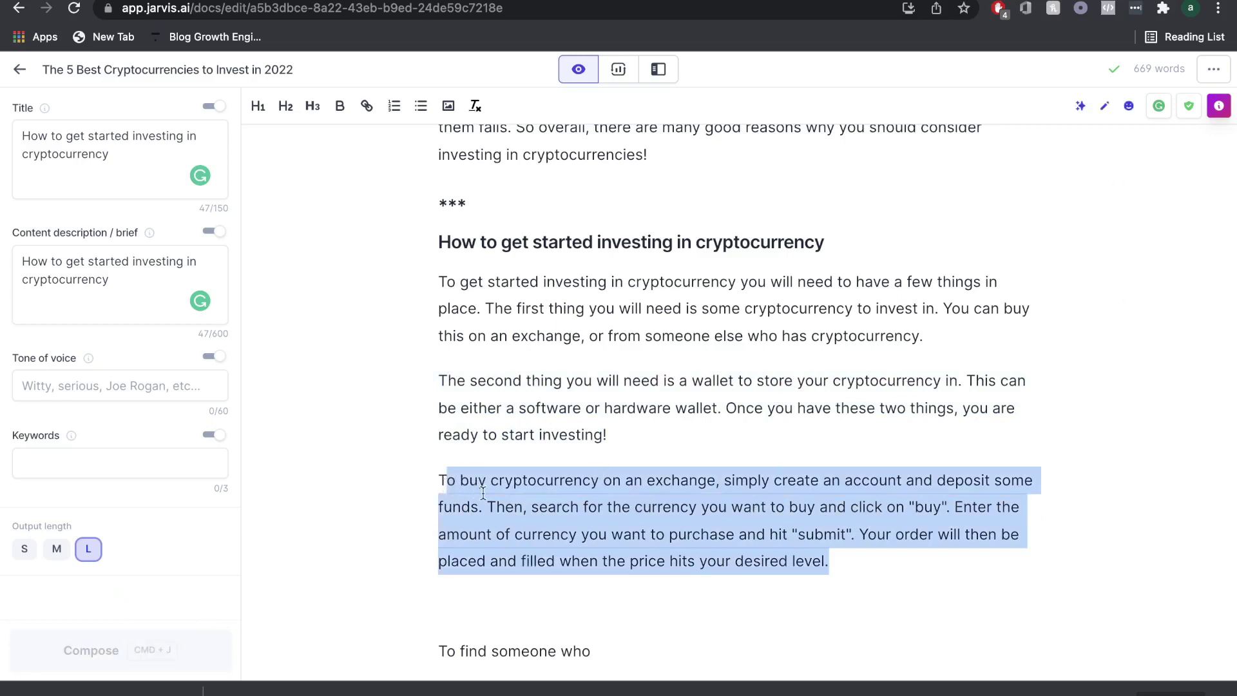
pyautogui.click(1081, 109)
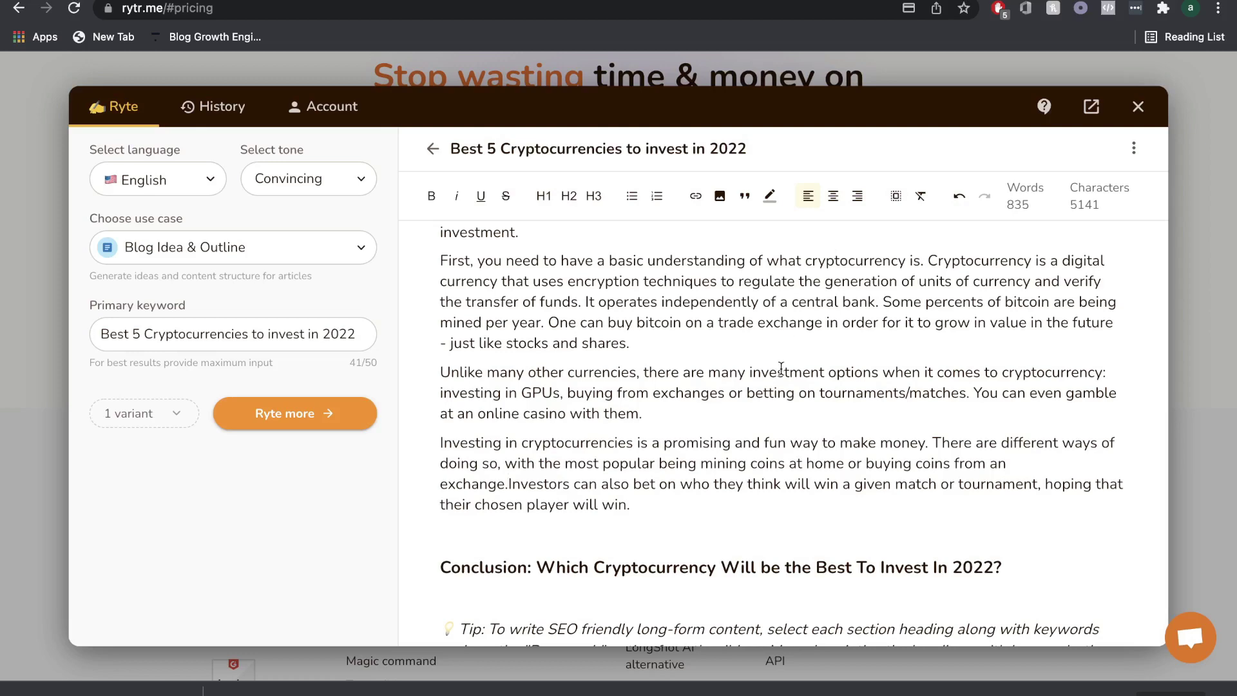
# - In Rytr, review the "How to get started investing in cryptocurrency" section and select the paragraph starting "First, you need to have a basic understanding"
pyautogui.scroll(-1, 744, 479)
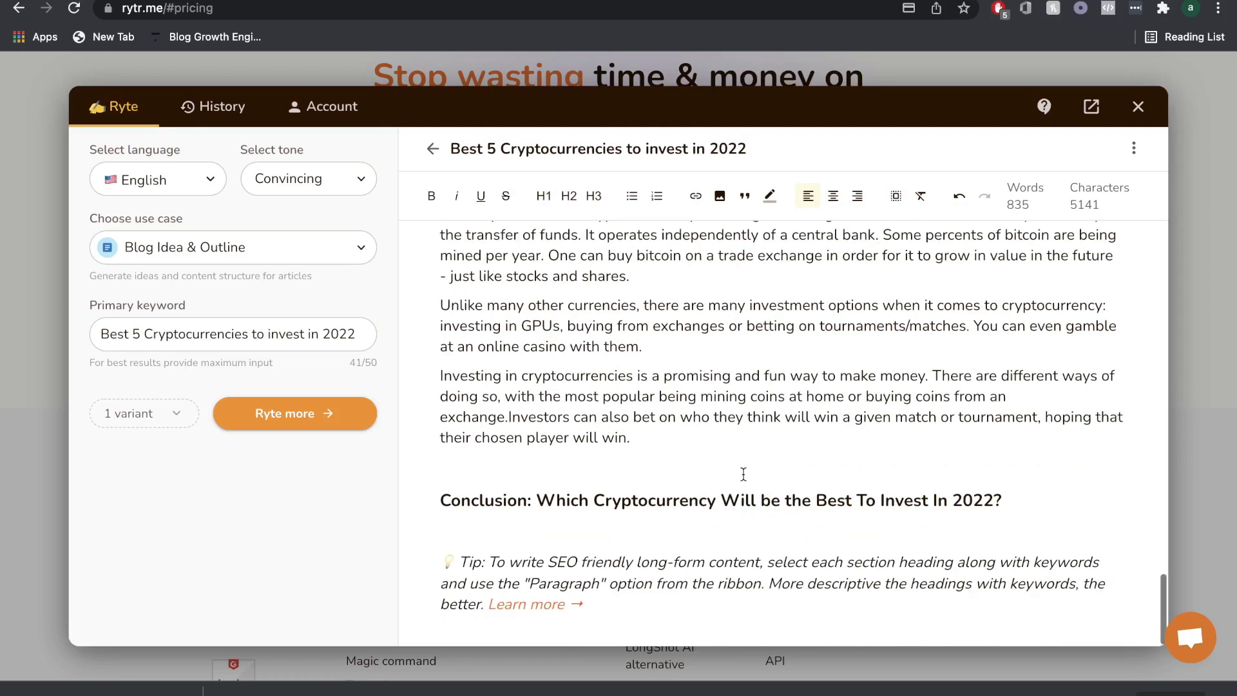
pyautogui.scroll(3, 727, 422)
pyautogui.moveTo(657, 406); pyautogui.dragTo(420, 390)
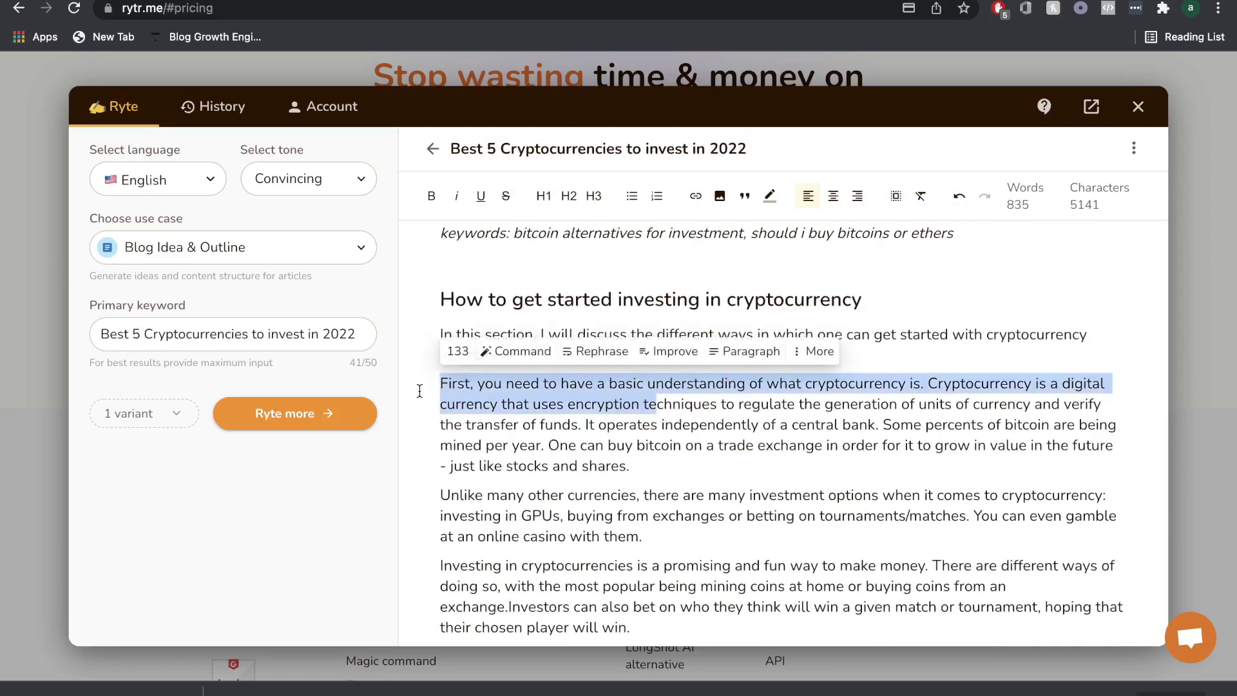
pyautogui.click(594, 445)
pyautogui.moveTo(640, 469); pyautogui.dragTo(398, 383)
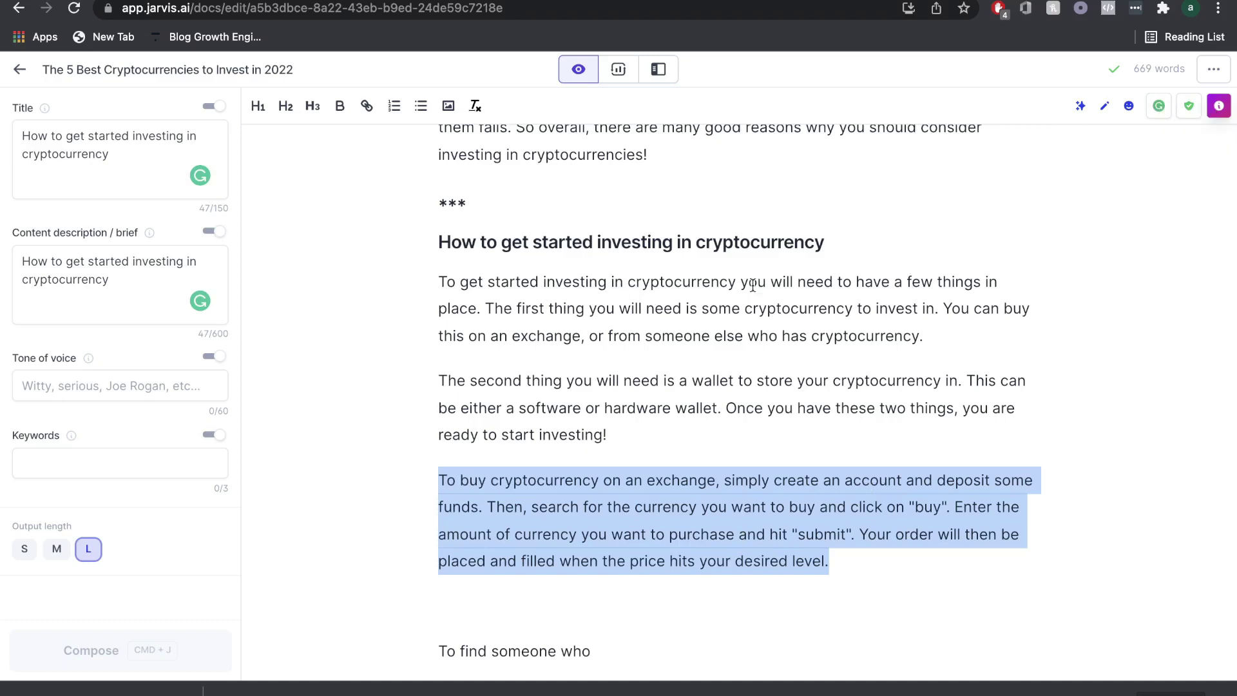
# - In Jarvis, switch the cryptocurrency document to Surfer SEO mode and activate its keyword field
pyautogui.click(618, 69)
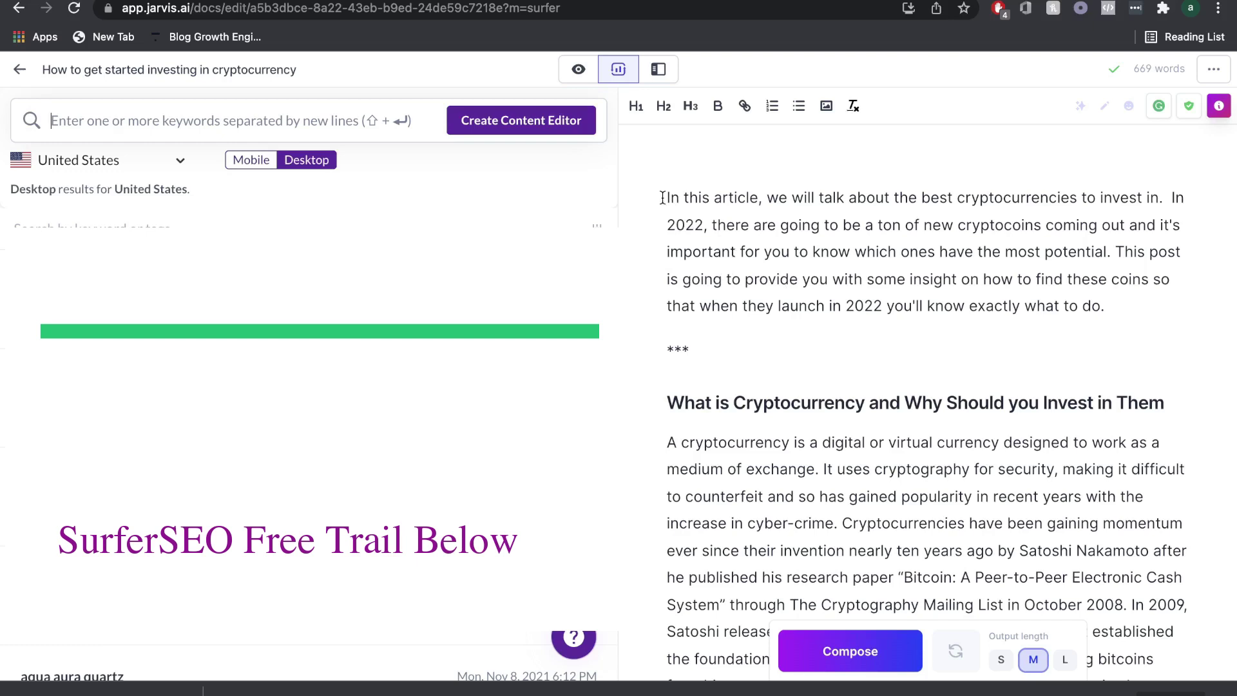
pyautogui.click(98, 120)
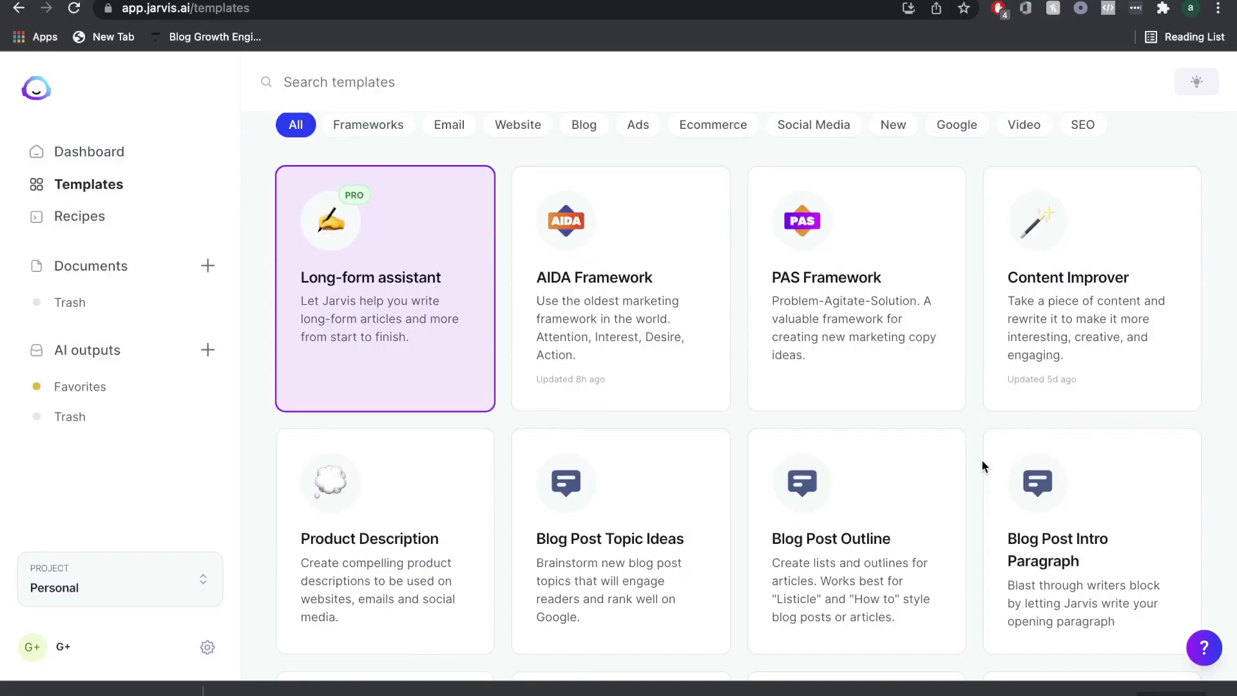
# - Browse the Jarvis template library, from the long-form and framework templates to the Google My Business and Amazon ones
pyautogui.scroll(-3, 981, 459)
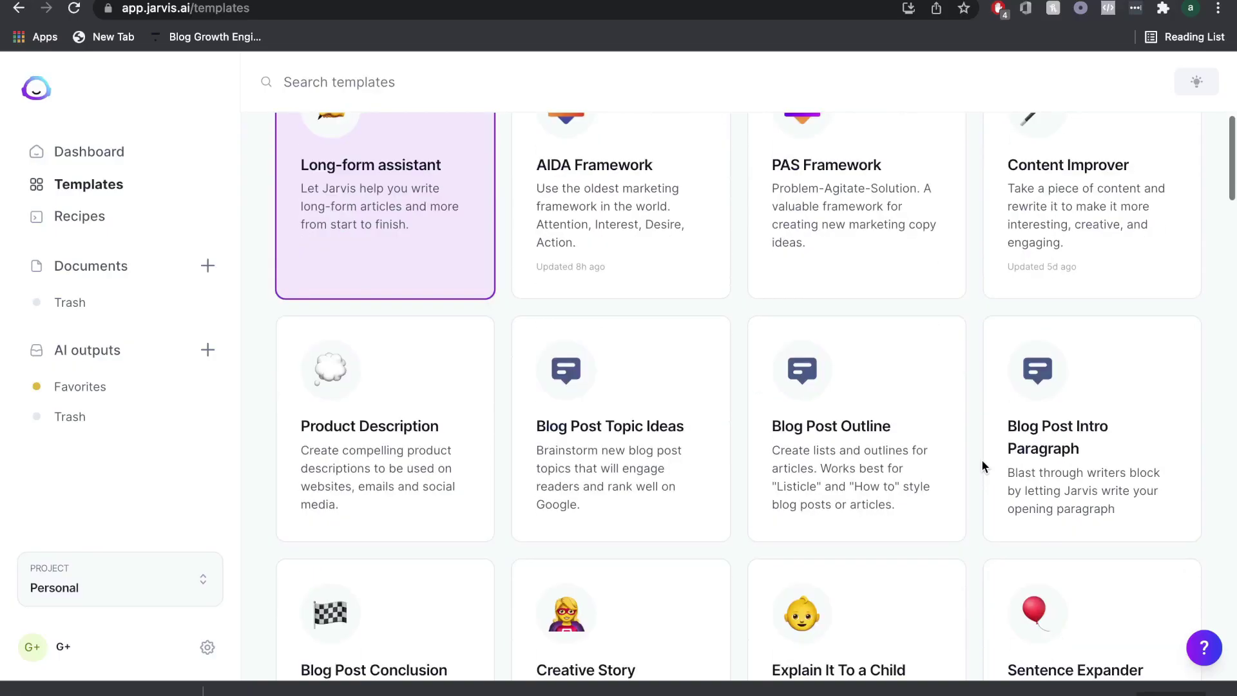
pyautogui.scroll(-2, 980, 458)
pyautogui.scroll(-2, 980, 458)
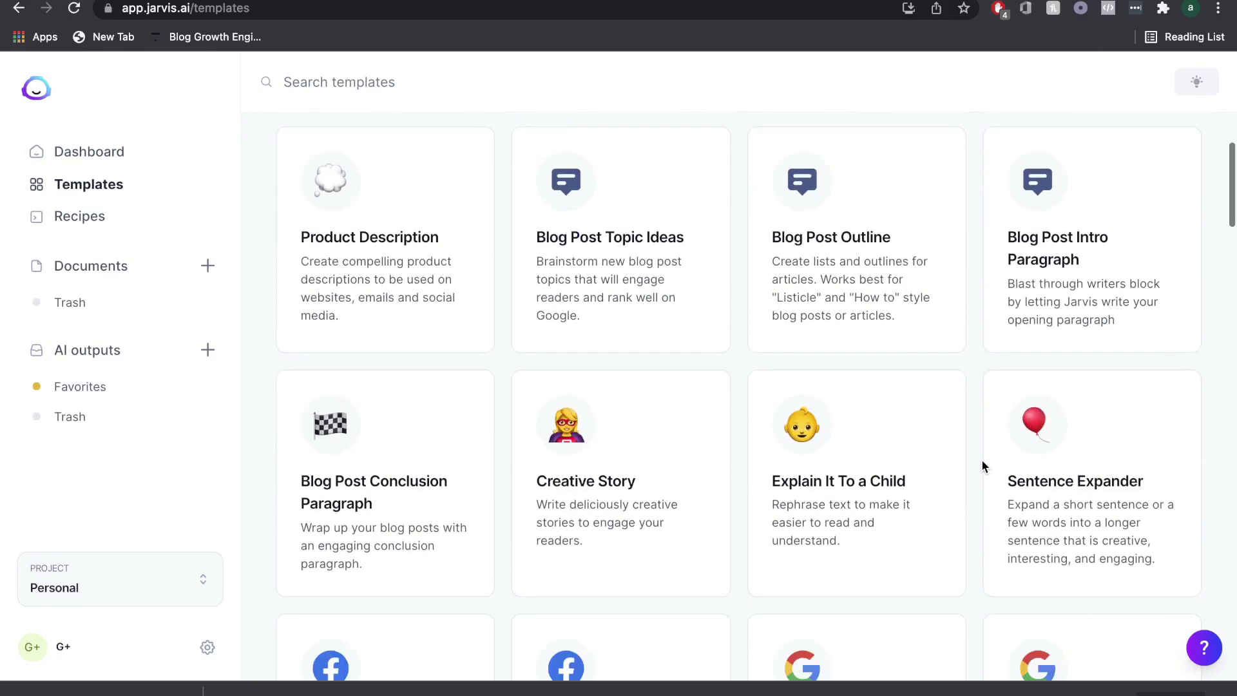
pyautogui.scroll(-3, 981, 458)
pyautogui.scroll(-10, 981, 459)
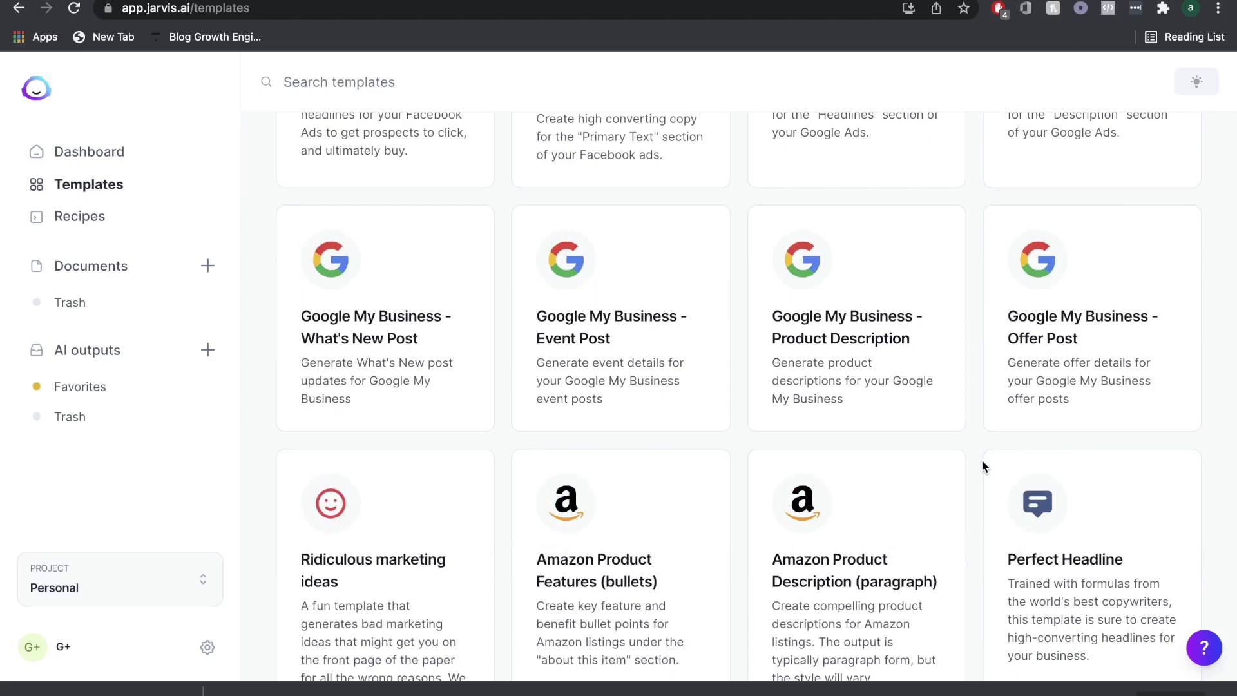
pyautogui.scroll(15, 980, 459)
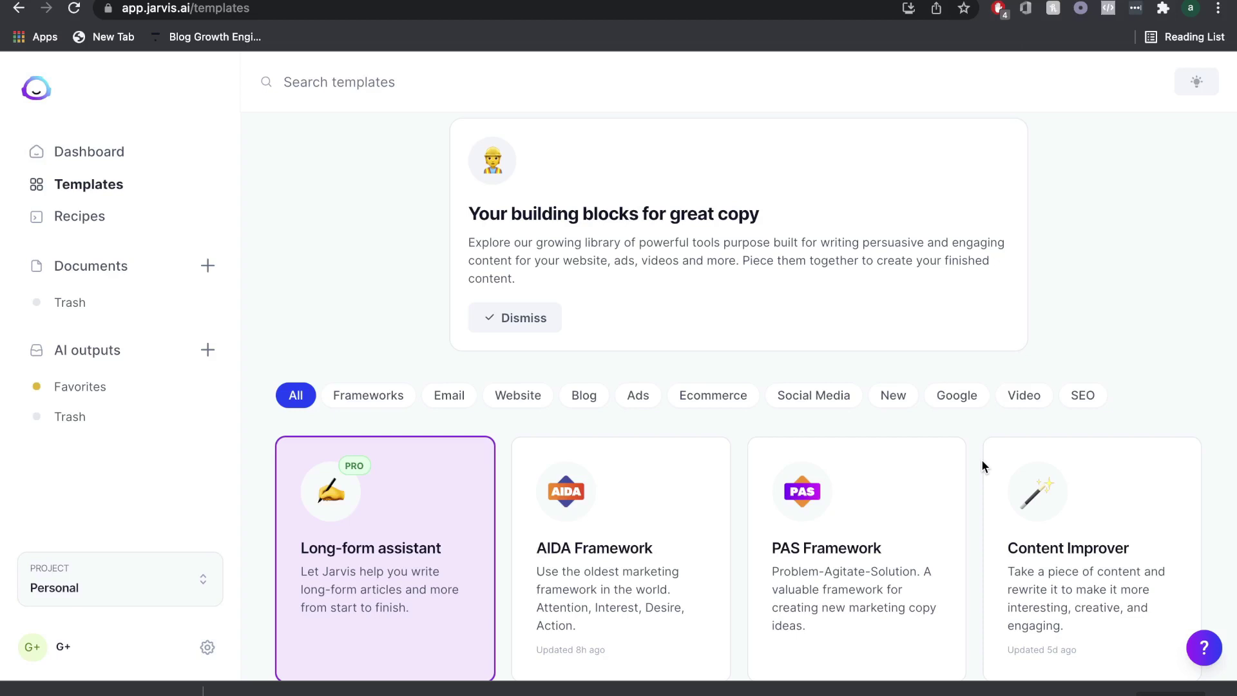
pyautogui.scroll(-1, 981, 466)
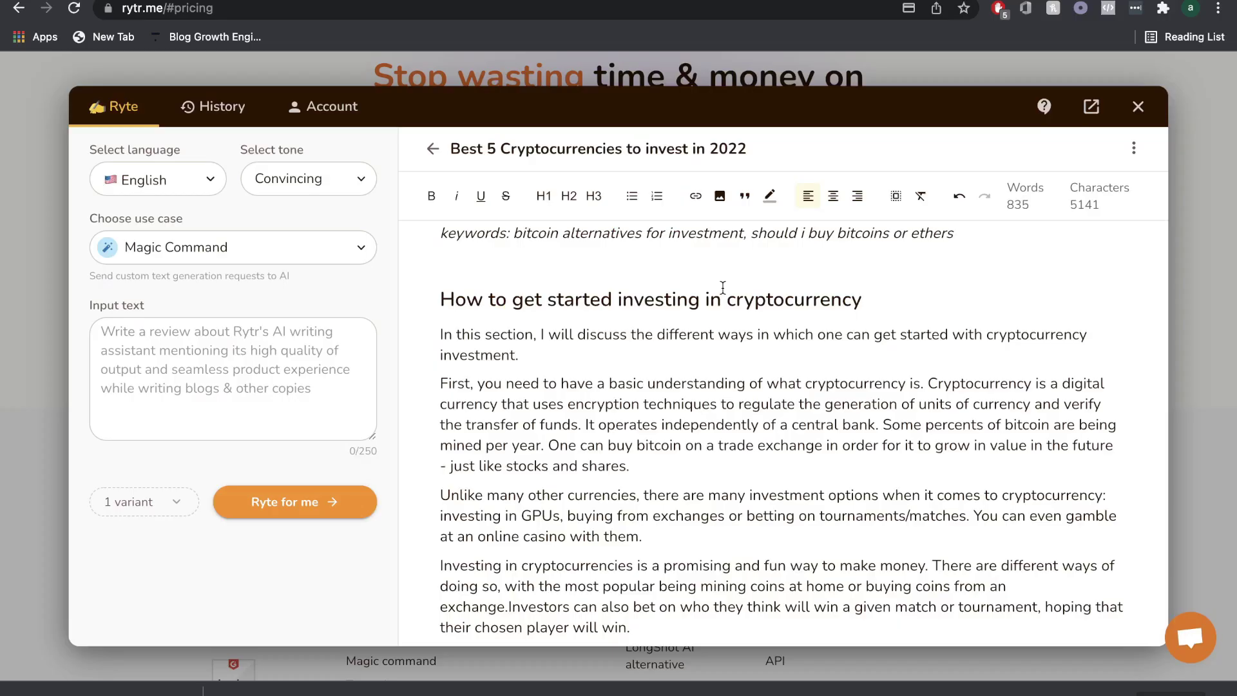
# - In Rytr, look back through the article "Best 5 Cryptocurrencies to invest in 2022" from its getting-started section upward
pyautogui.scroll(-1, 723, 287)
pyautogui.scroll(10, 723, 287)
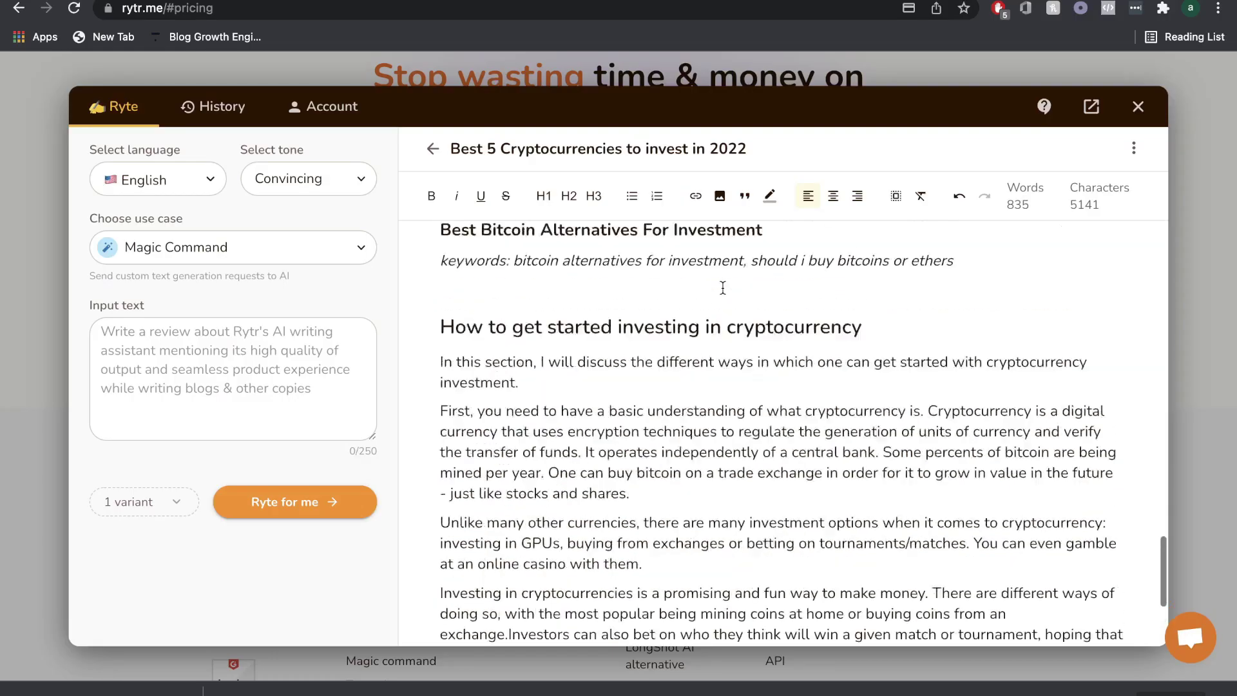
pyautogui.scroll(15, 722, 287)
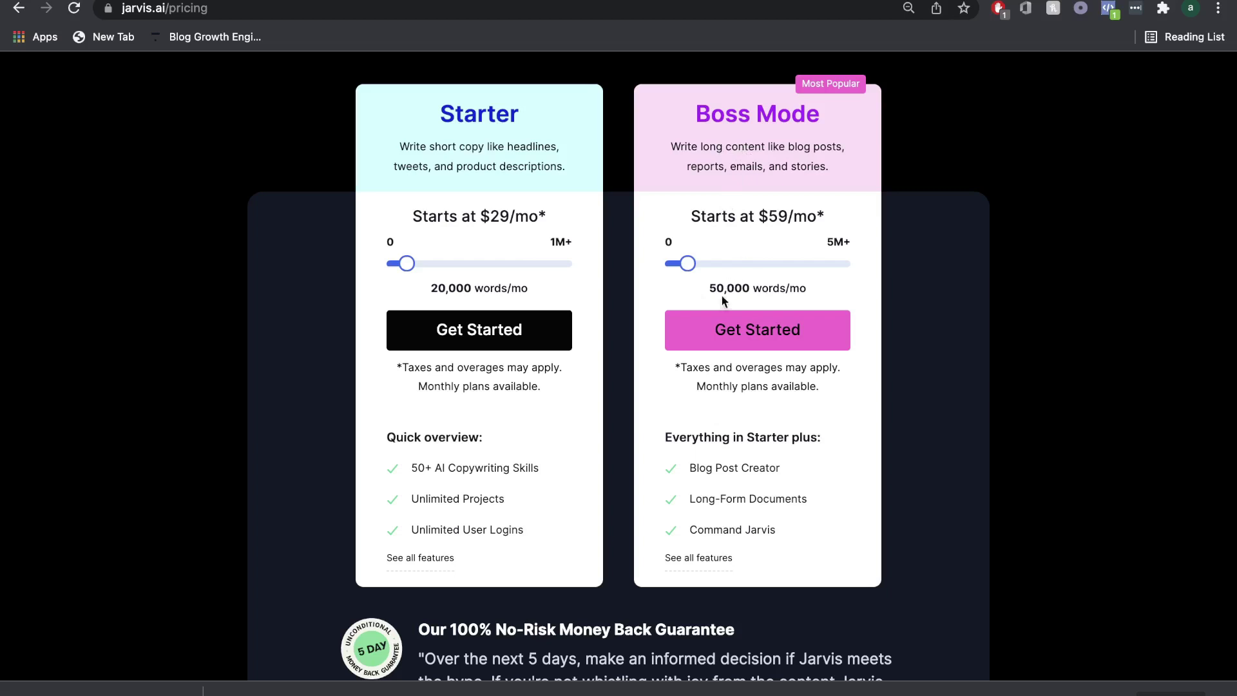
# - On the Jarvis pricing page, set Boss Mode to 100,000 words per month and examine the Starter plan's price
pyautogui.moveTo(708, 288); pyautogui.dragTo(780, 289)
pyautogui.click(710, 264)
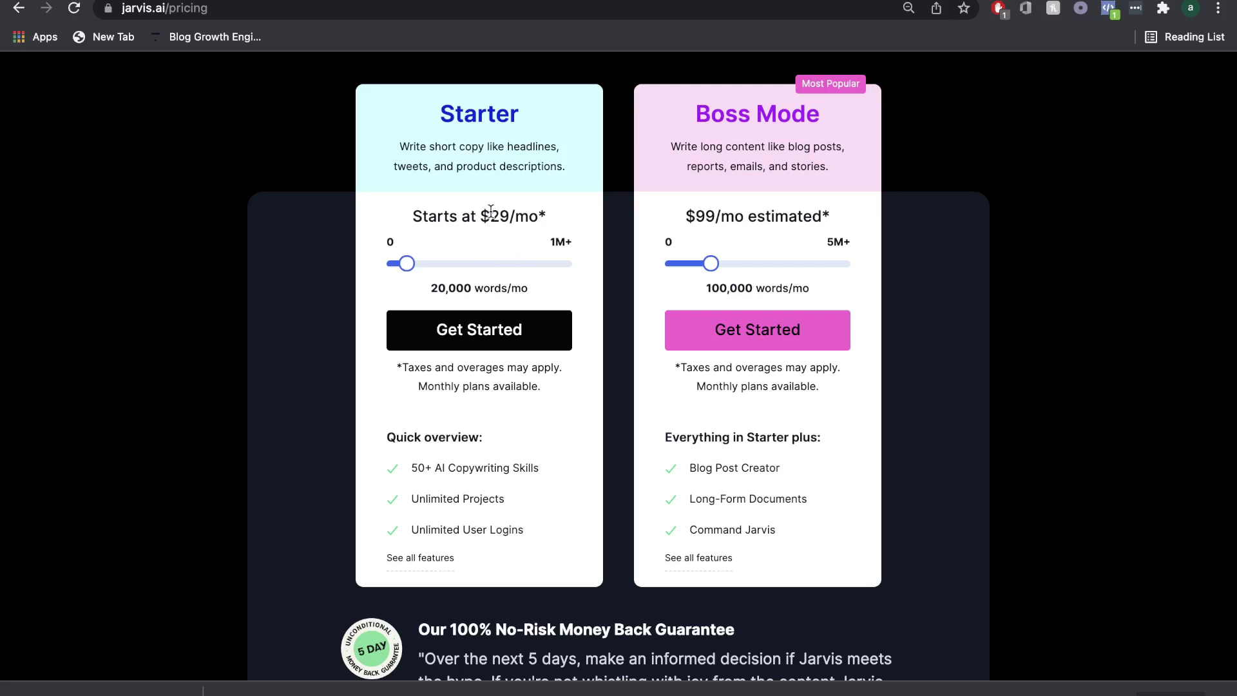
pyautogui.moveTo(482, 215); pyautogui.dragTo(541, 216)
pyautogui.click(465, 259)
# - Switch to Rytr's pricing page and highlight the Saver plan's monthly price and character allowance
pyautogui.hotkey('ctrl', 'Tab')
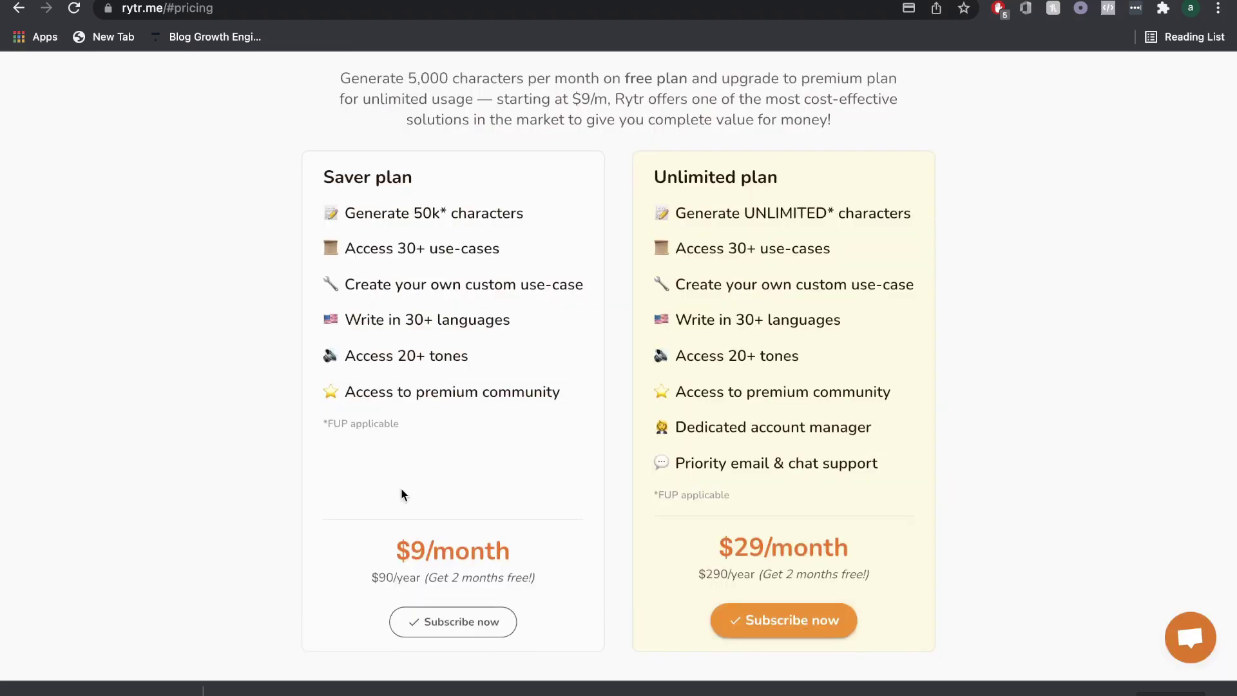
pyautogui.tripleClick(441, 551)
pyautogui.scroll(1, 431, 258)
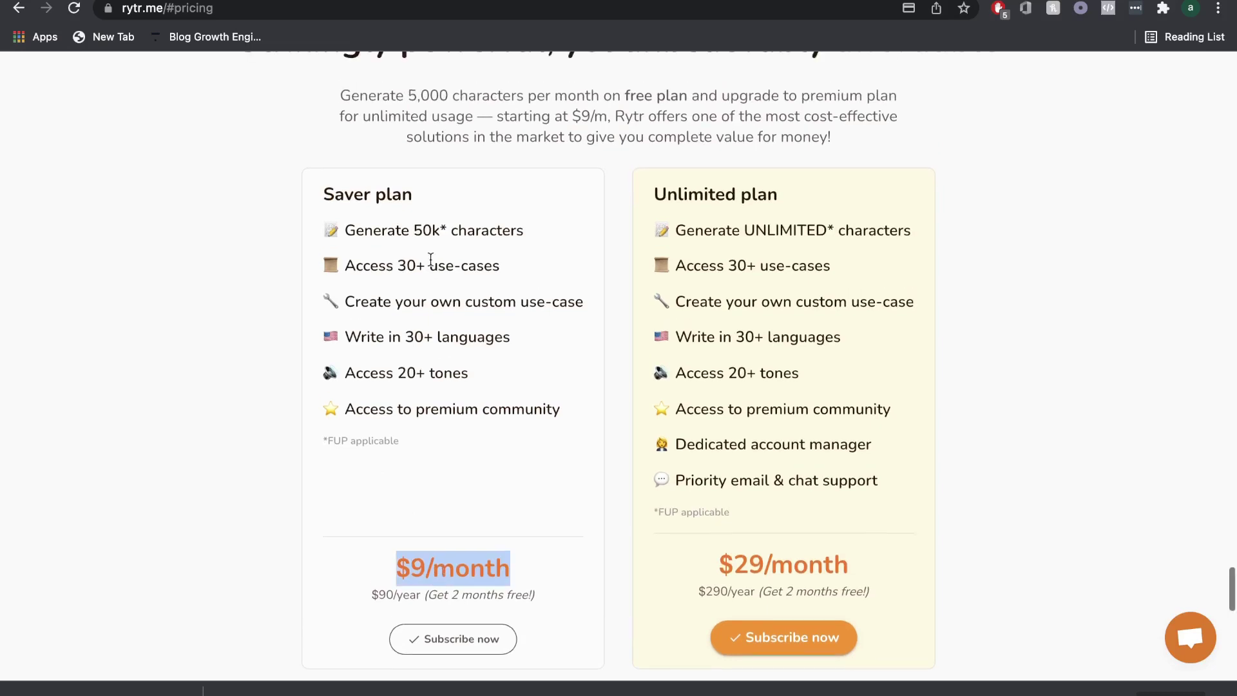
pyautogui.click(388, 233)
pyautogui.tripleClick(389, 233)
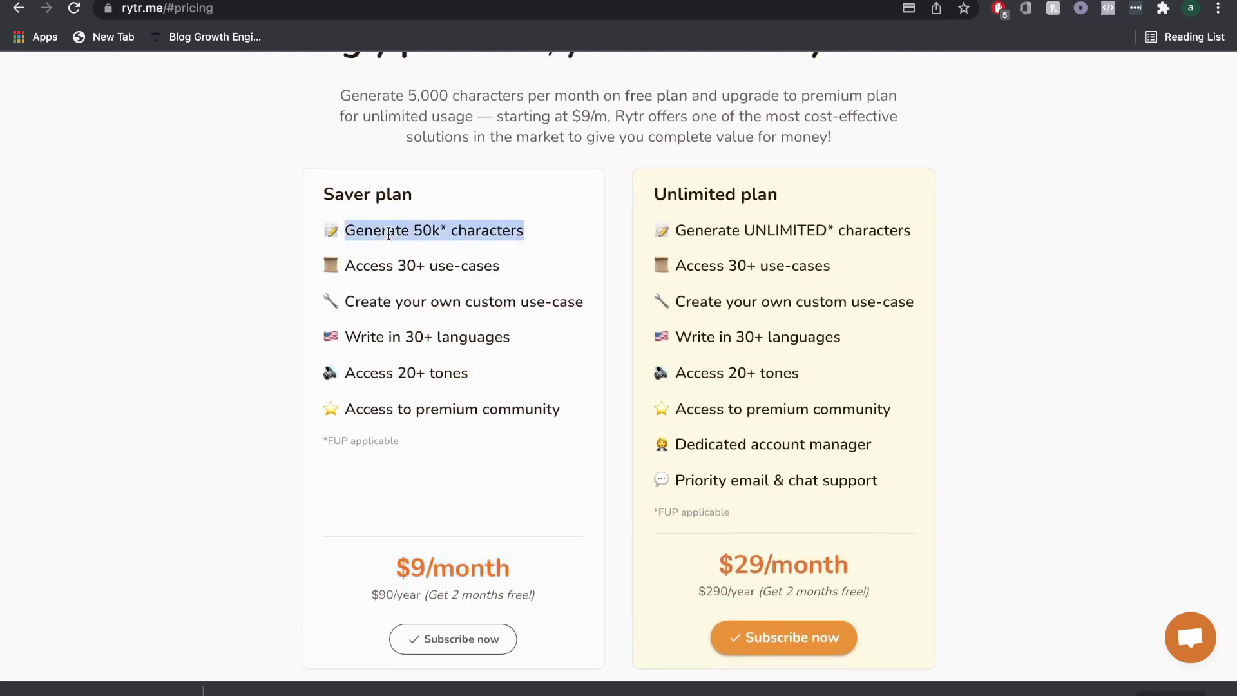
# - Return to the Jarvis pricing page and set Boss Mode to 48,000 words per month
pyautogui.hotkey('ctrl', 'Tab')
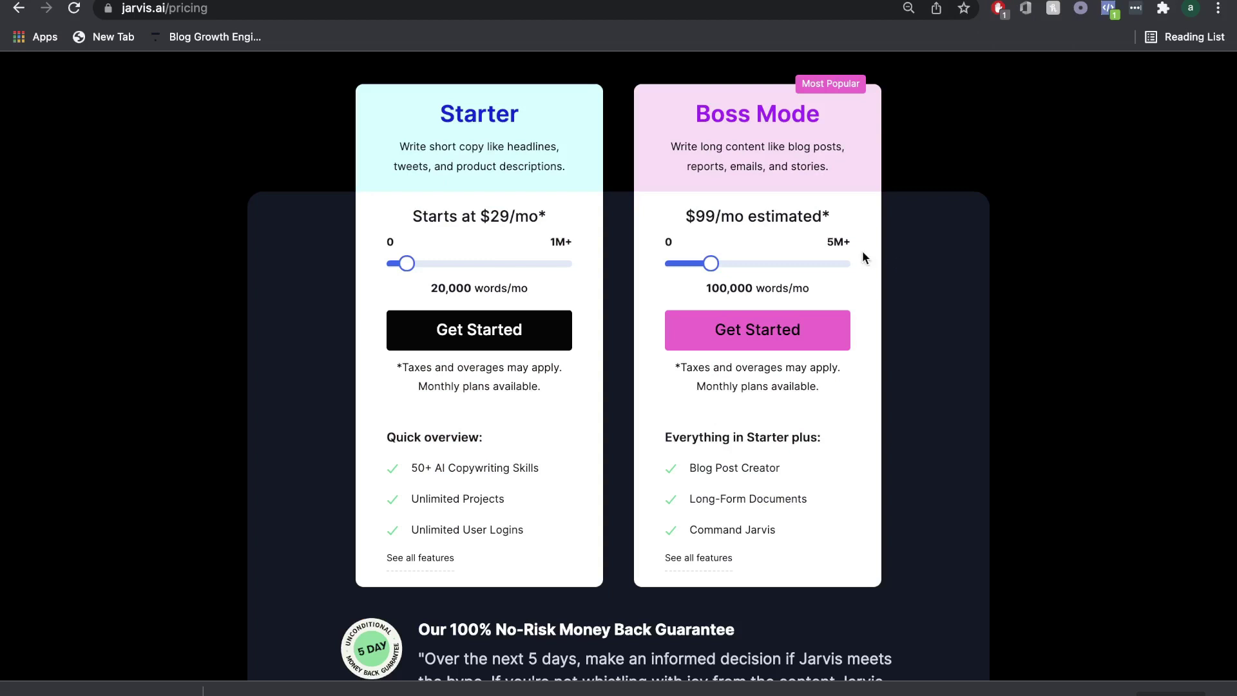
pyautogui.moveTo(711, 263); pyautogui.dragTo(686, 276)
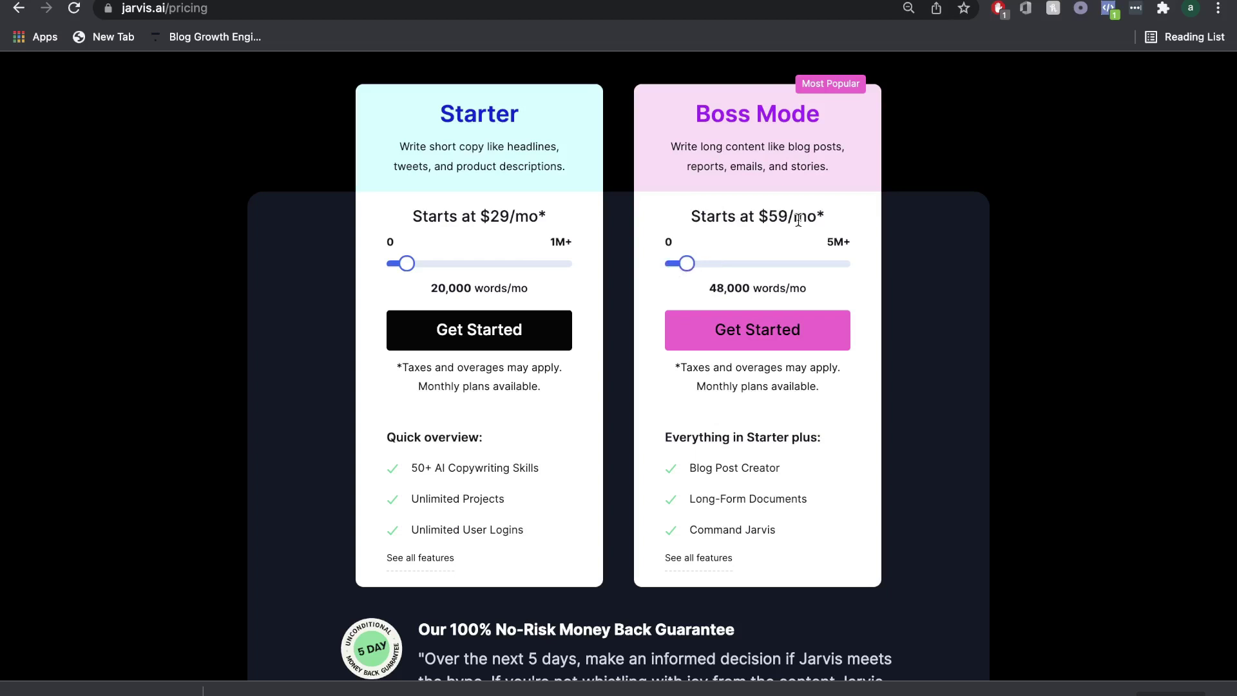
# - Go back to Rytr's pricing page and highlight the character figure of the Saver plan
pyautogui.hotkey('ctrl', 'Tab')
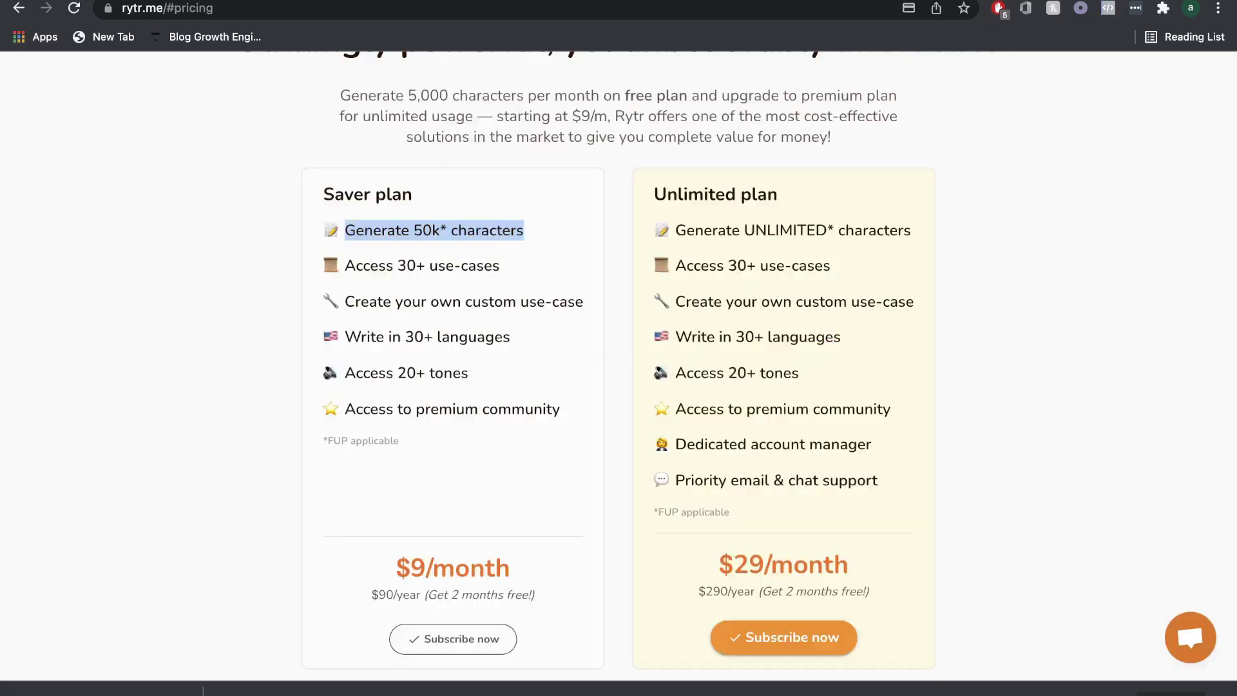
pyautogui.scroll(-1, 528, 462)
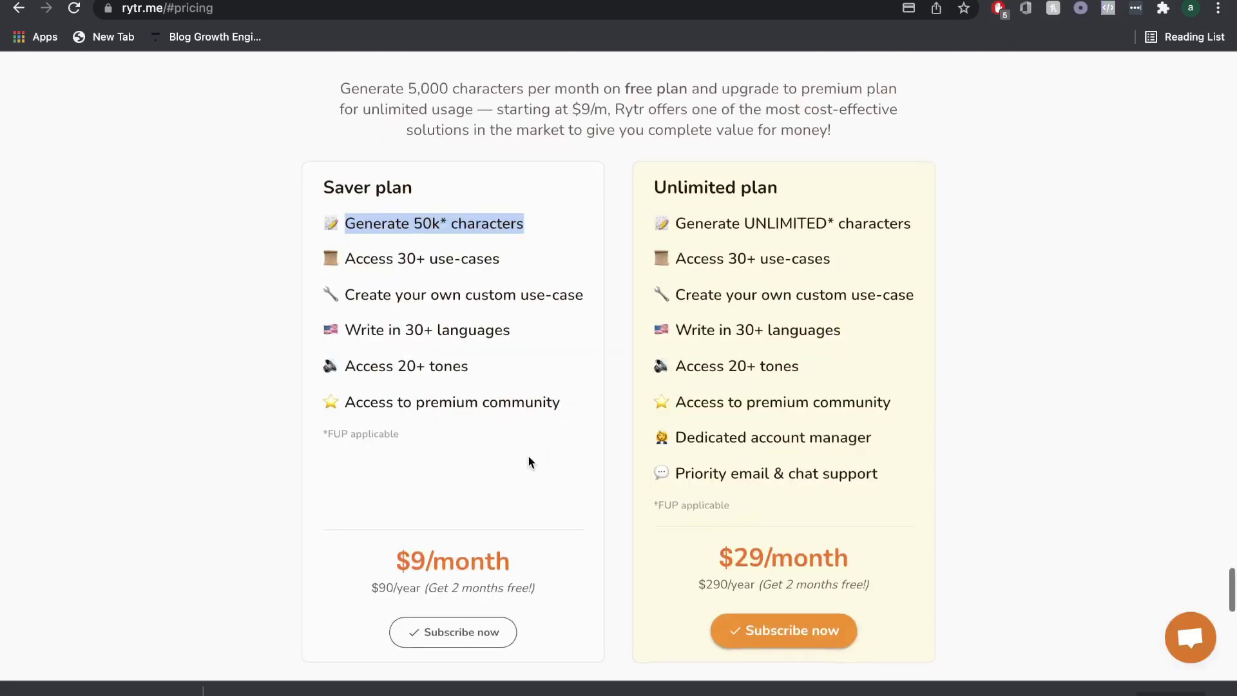
pyautogui.doubleClick(425, 223)
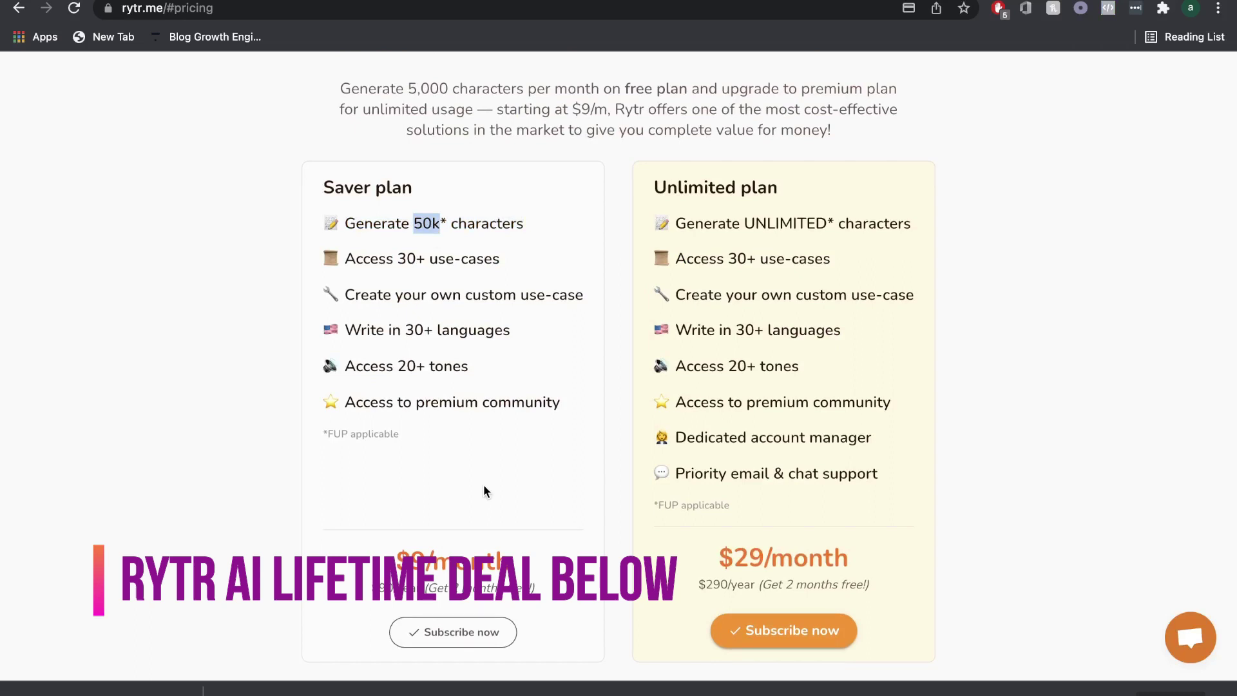
# - Examine Rytr's Unlimited plan and highlight its character allowance line
pyautogui.click(807, 361)
pyautogui.scroll(-1, 806, 361)
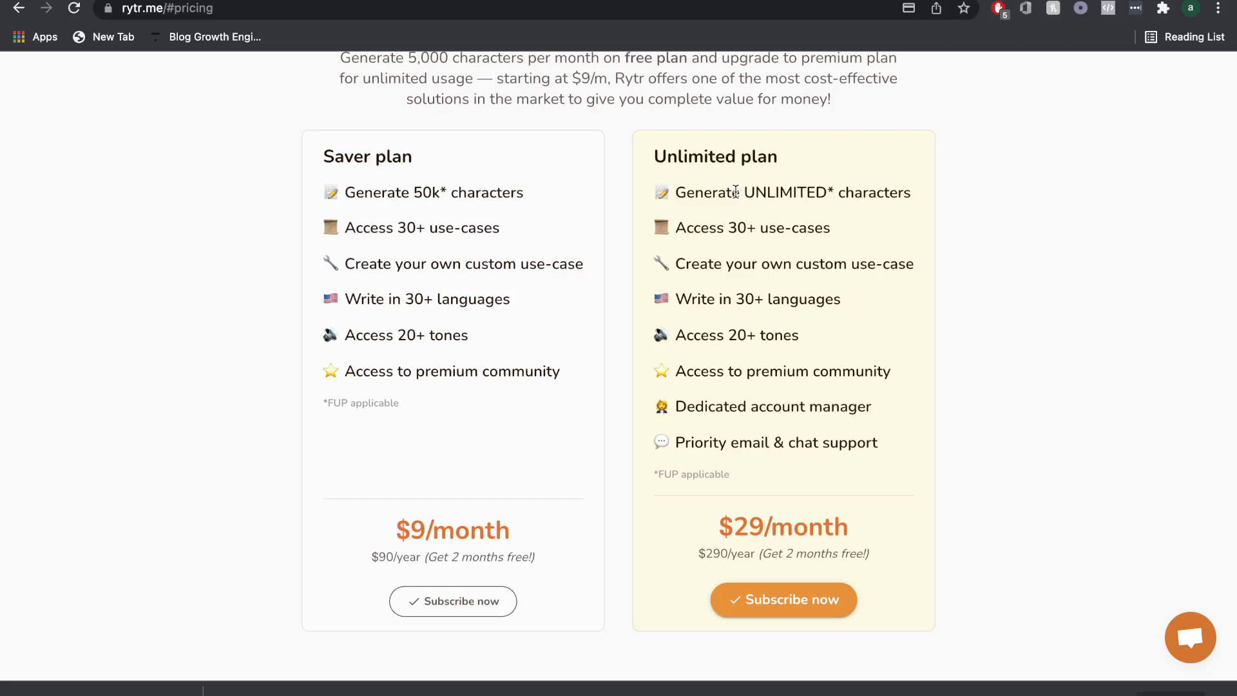
pyautogui.tripleClick(690, 158)
pyautogui.doubleClick(703, 186)
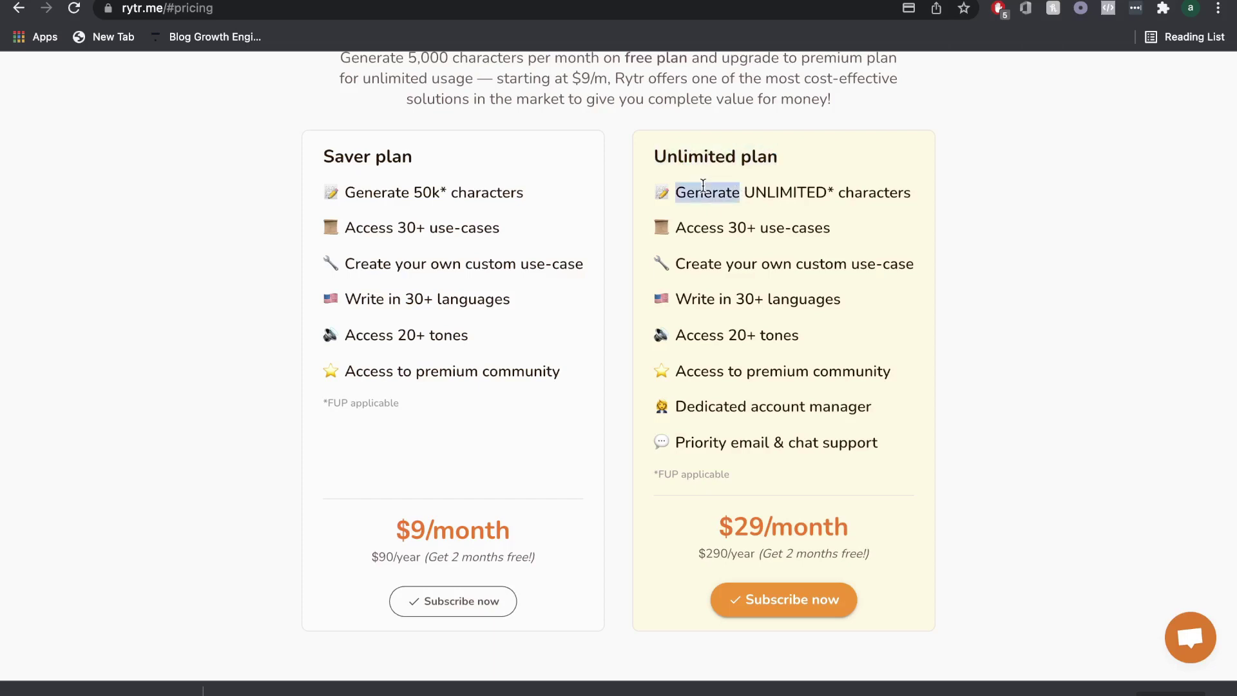
pyautogui.tripleClick(703, 185)
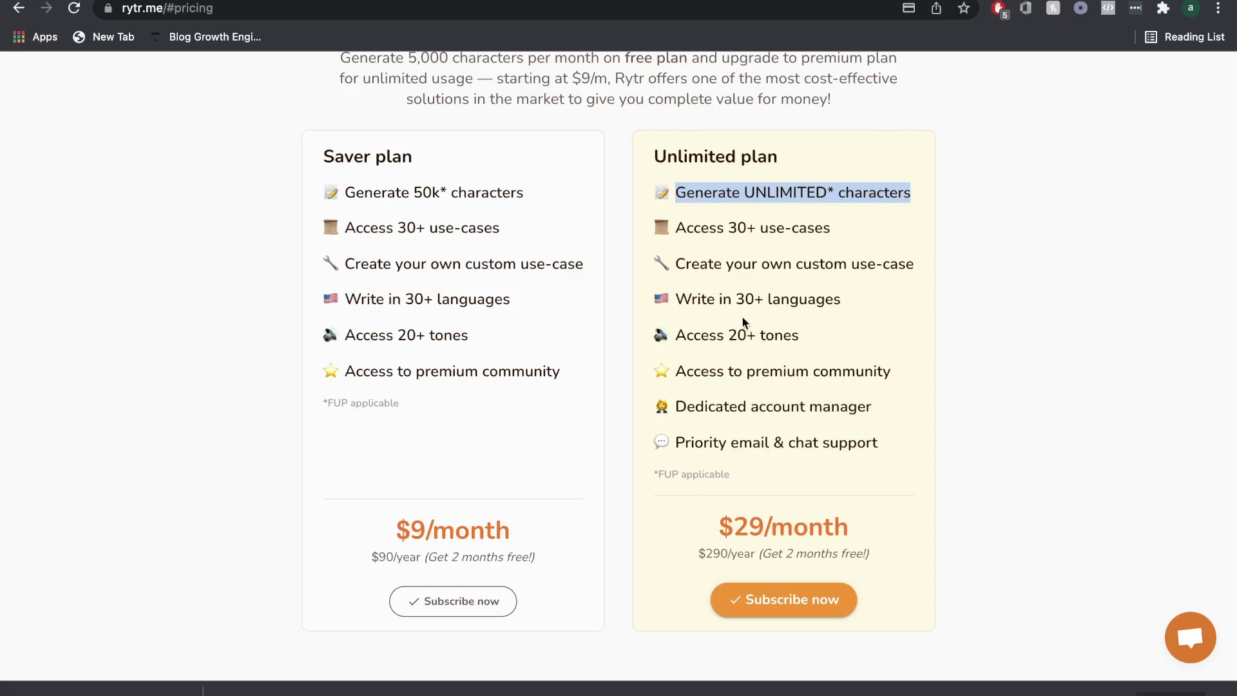
# - Switch to Rytr's AppSumo product page and highlight the lifetime deal price
pyautogui.scroll(-1, 756, 385)
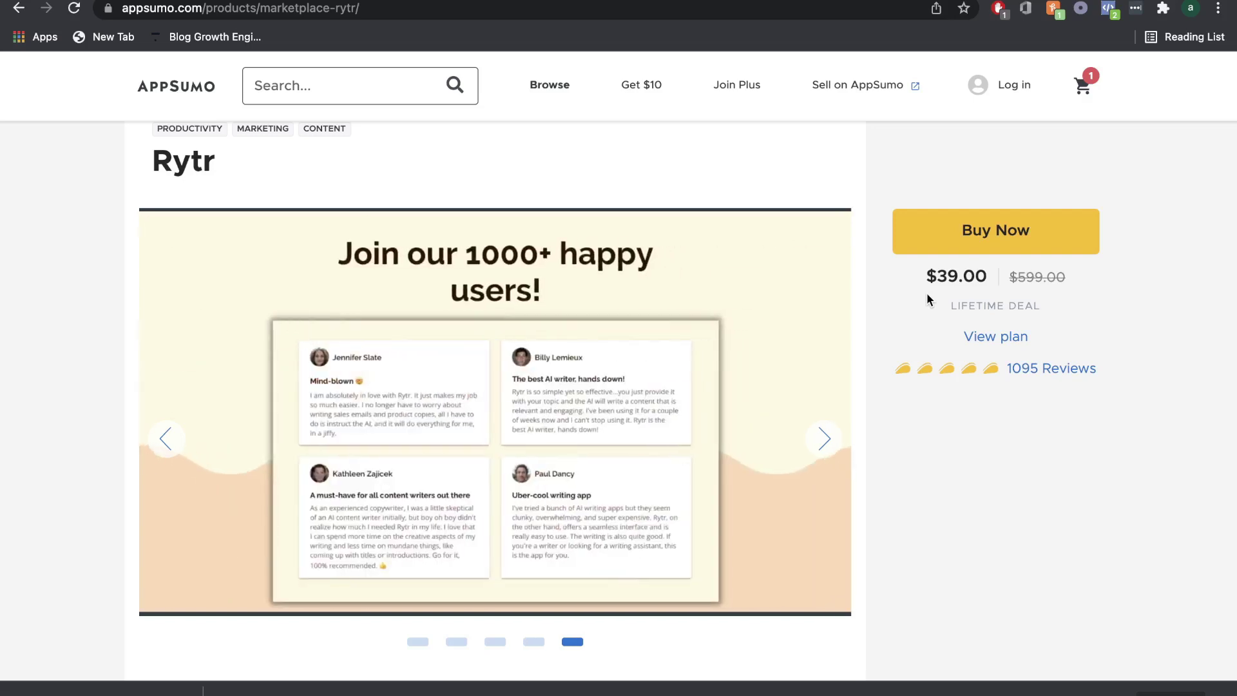
pyautogui.moveTo(926, 276); pyautogui.dragTo(975, 277)
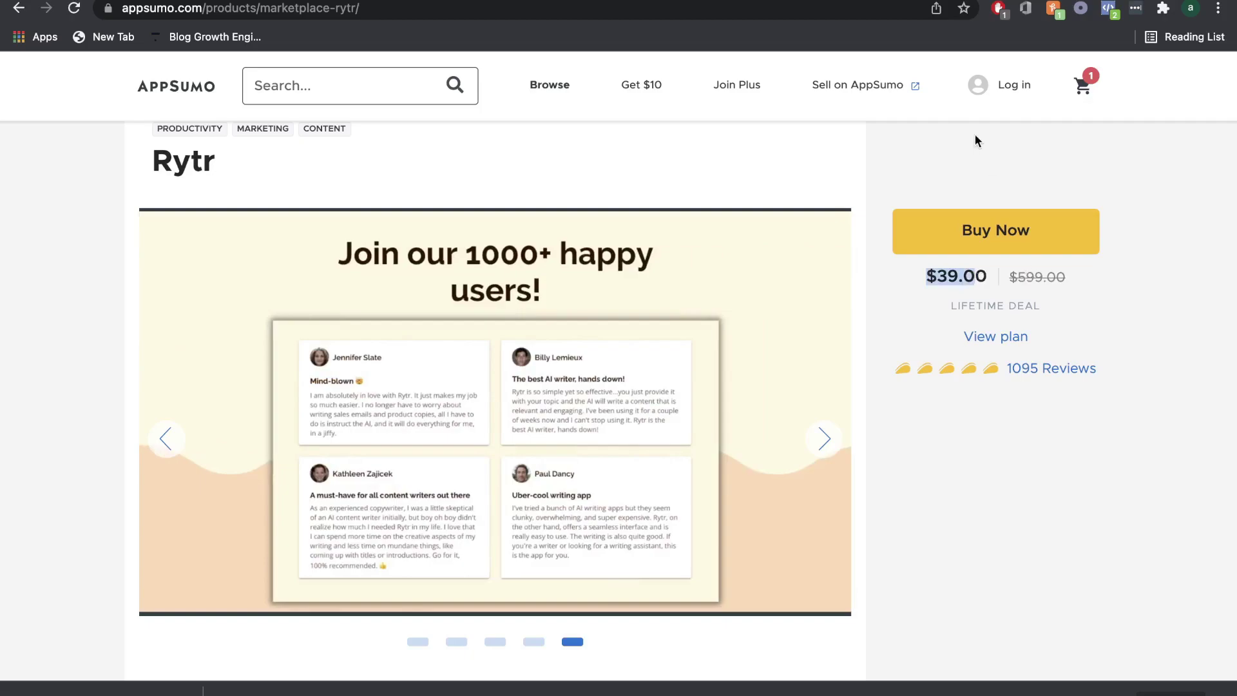